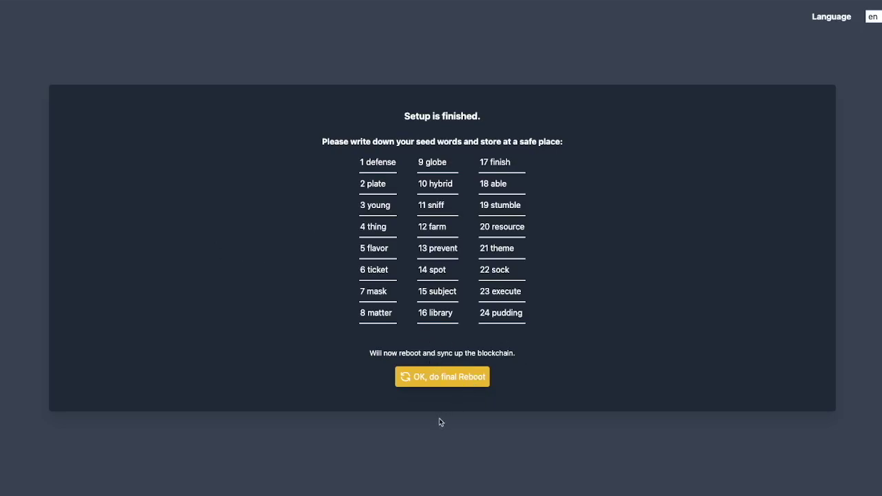
Confirm the final reboot of the SessionsBLITZ node and wait for its synced home dashboard
click(449, 377)
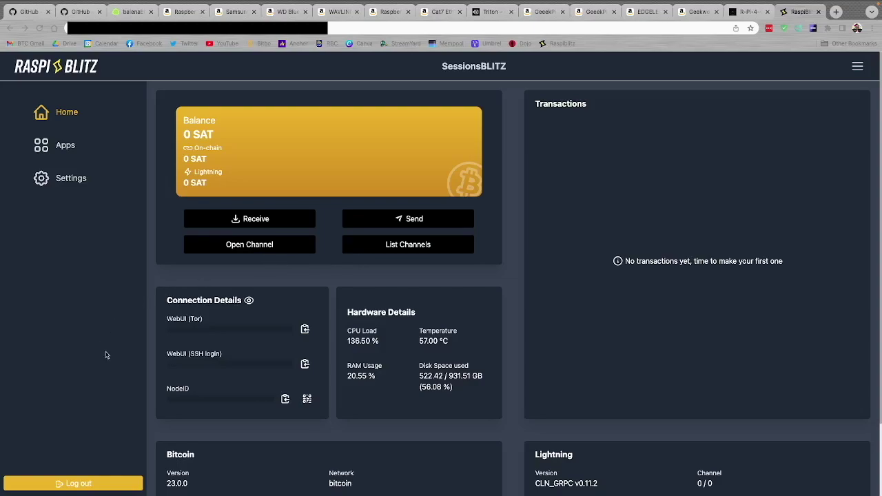
scroll(107, 373, down, 1)
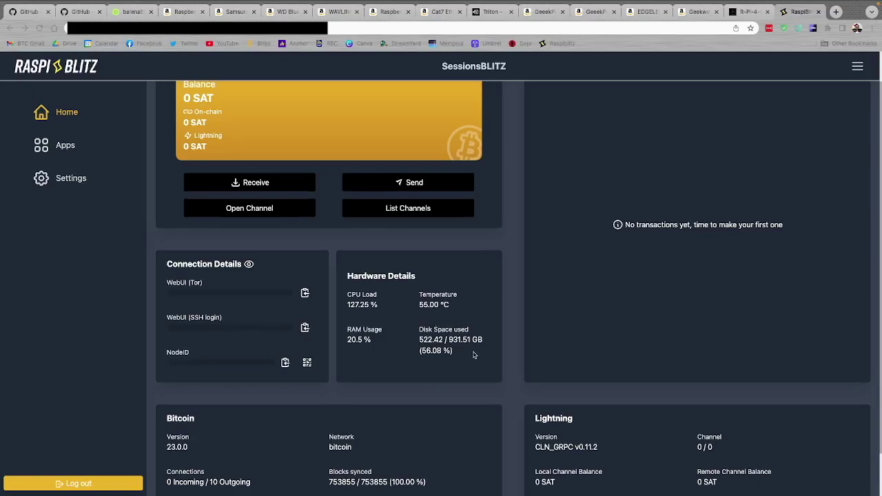
scroll(473, 355, down, 2)
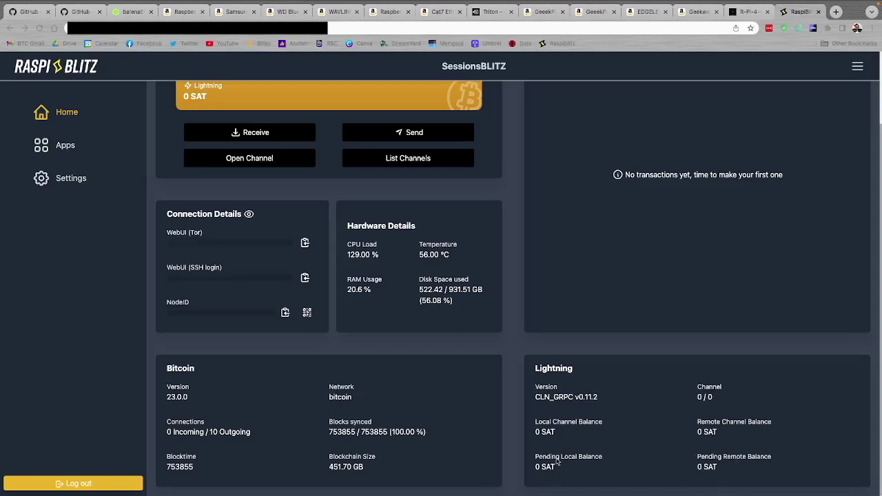
scroll(533, 311, up, 2)
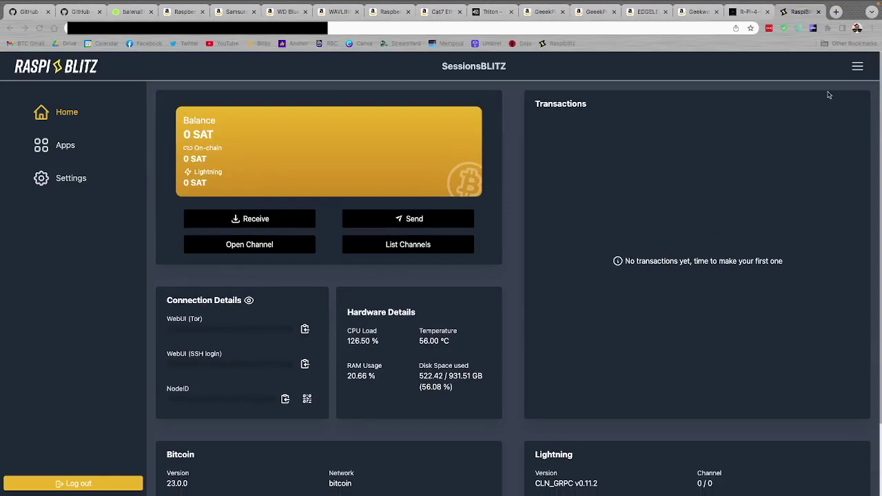
Go to the Apps page showing Mempool.space, Ride the Lightning and BTCPay Server
click(798, 71)
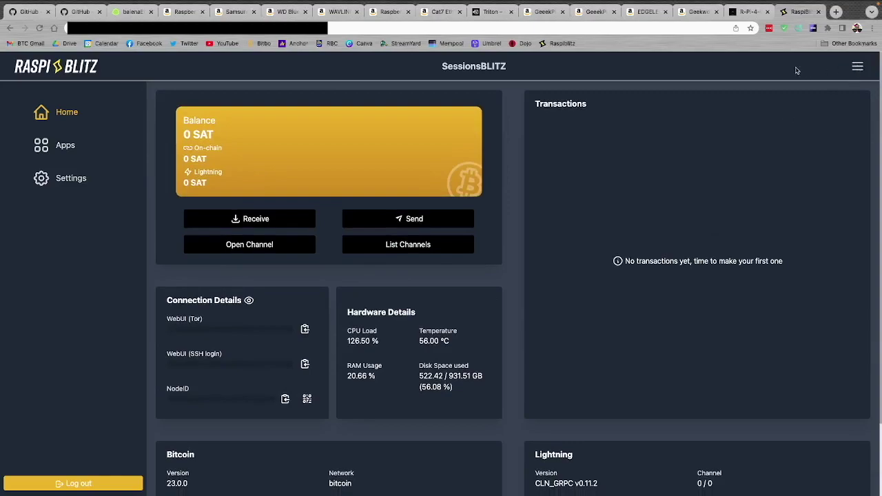
click(857, 69)
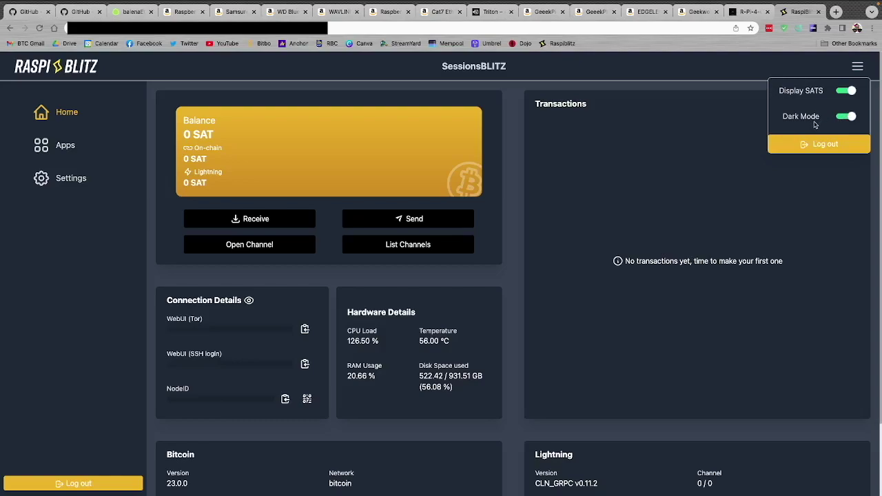
click(857, 67)
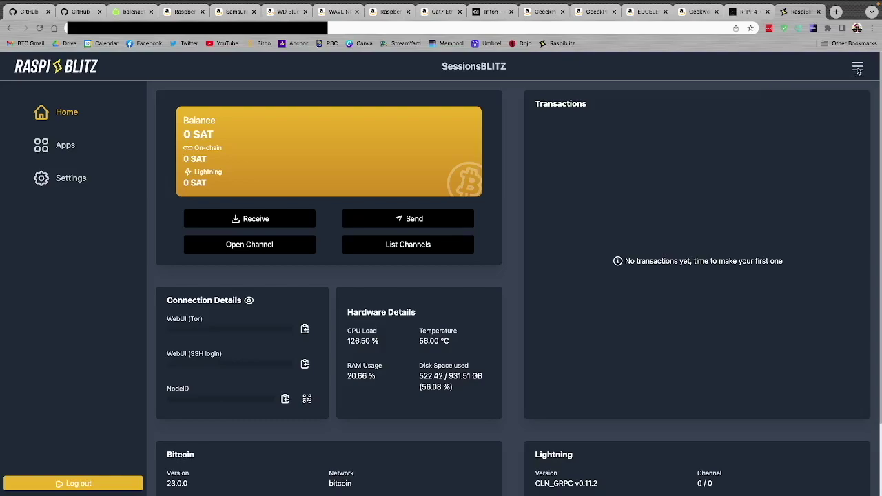
click(66, 149)
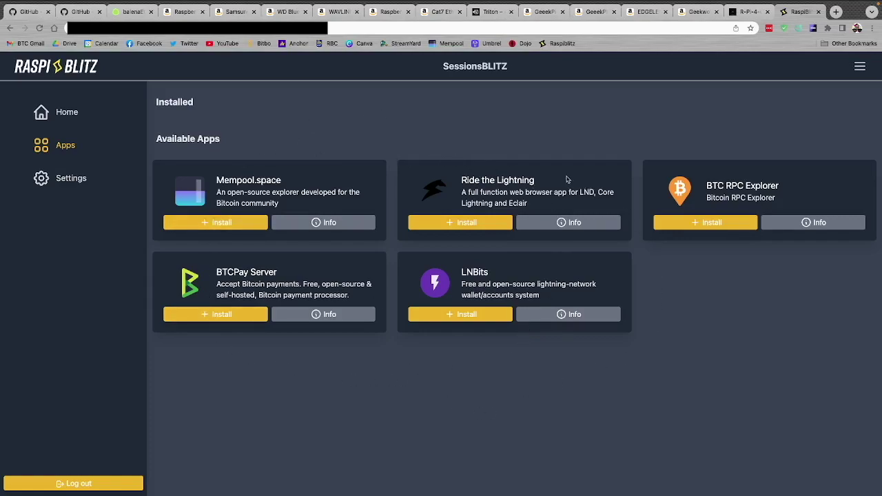
click(75, 183)
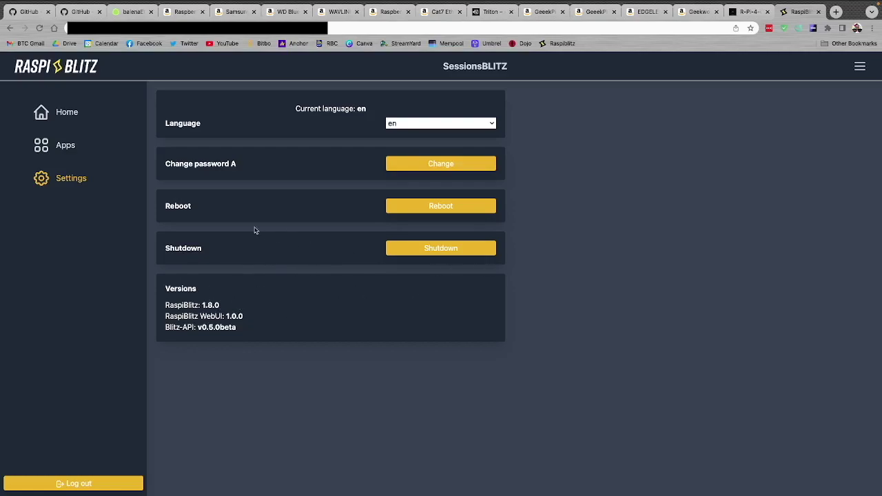
click(61, 151)
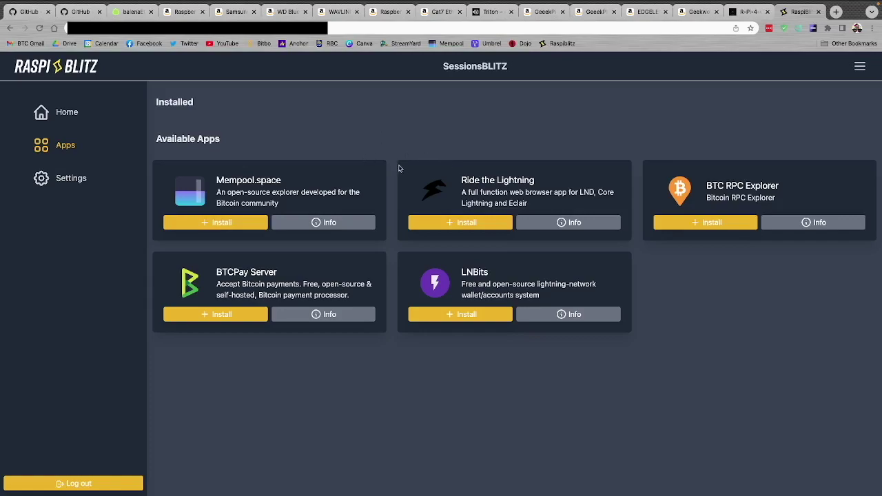
Install Ride the Lightning, then Mempool.space, and wait until both show as installed
click(453, 224)
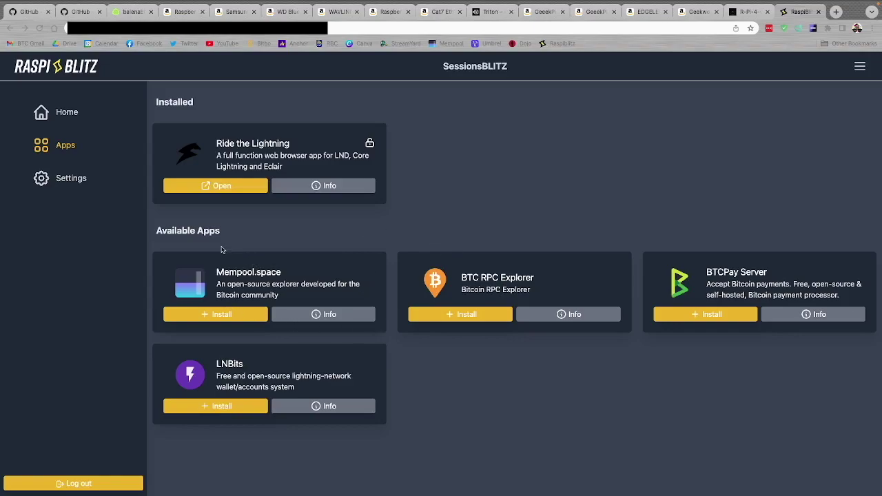
click(212, 316)
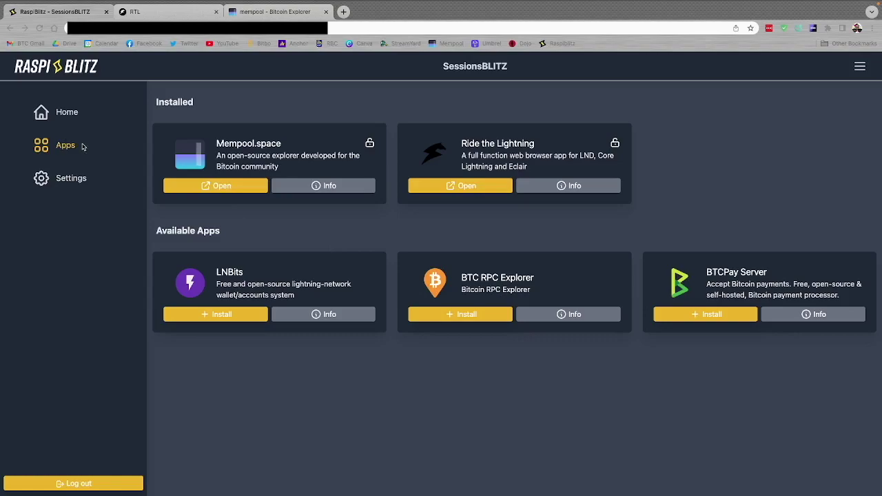
click(759, 127)
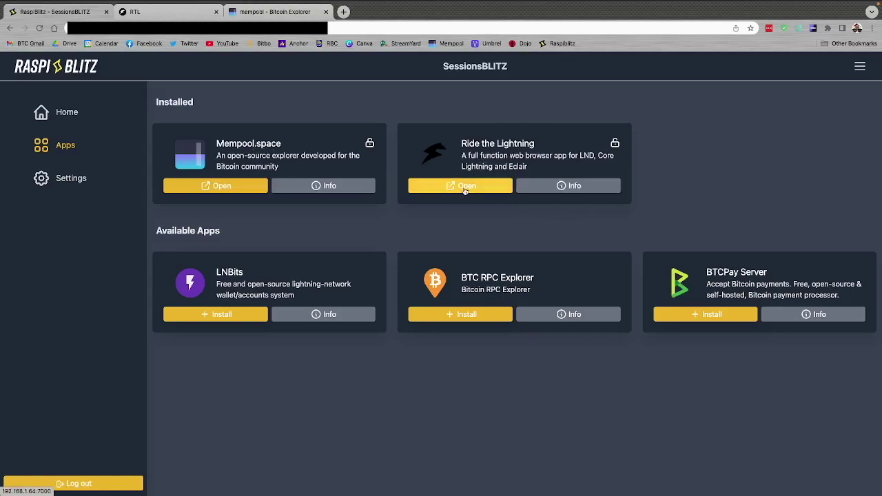
Launch Ride the Lightning to view the Core Lightning v0.11.2 node with 0 Sats
click(170, 13)
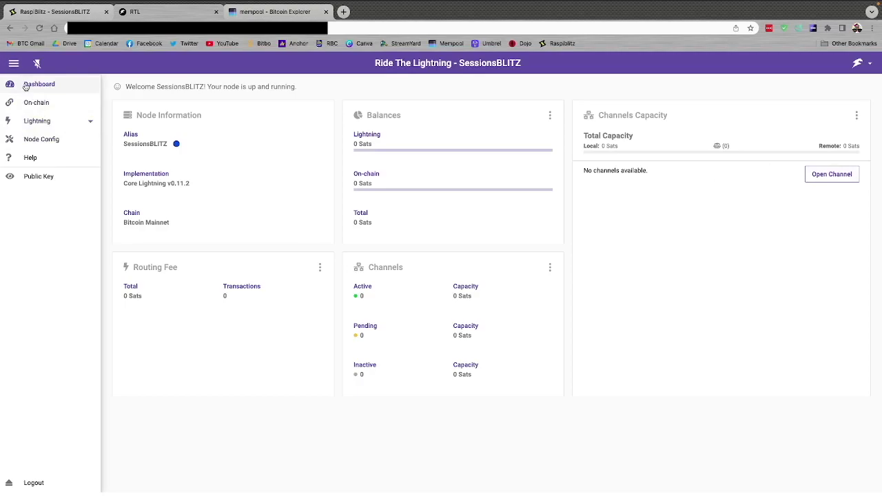
Go through On-chain and the Lightning section to the Node Config layout settings
click(32, 103)
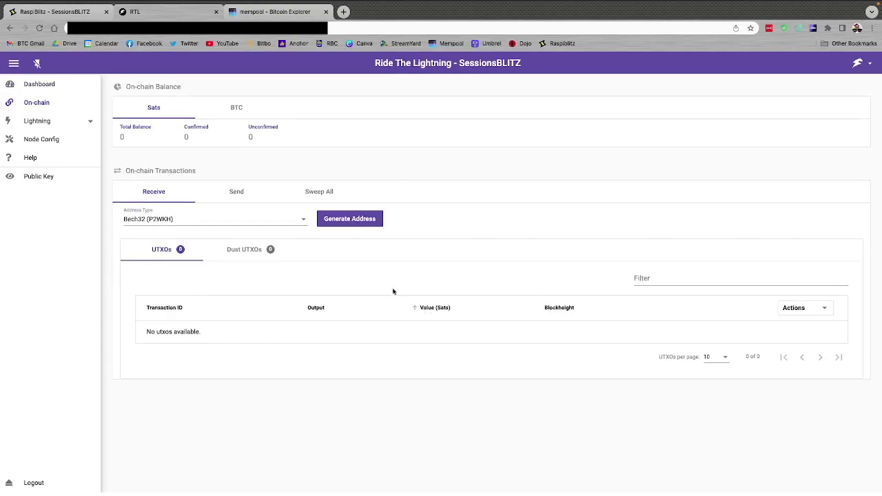
click(89, 122)
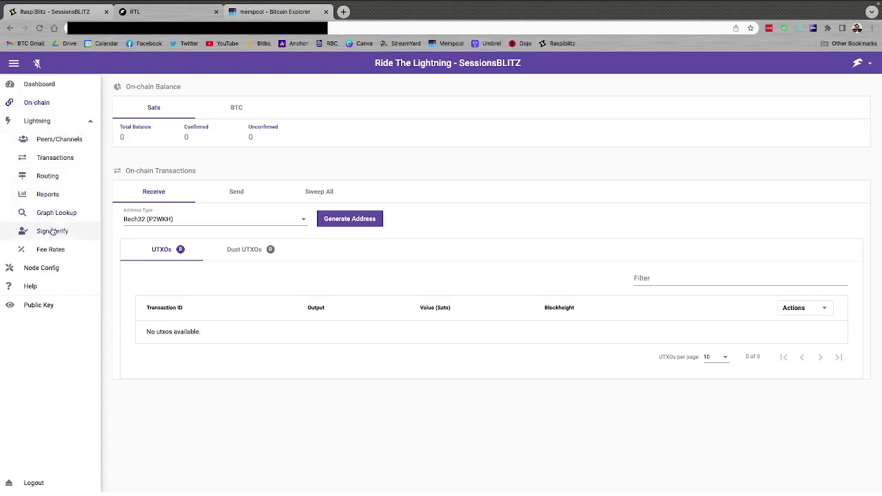
click(39, 270)
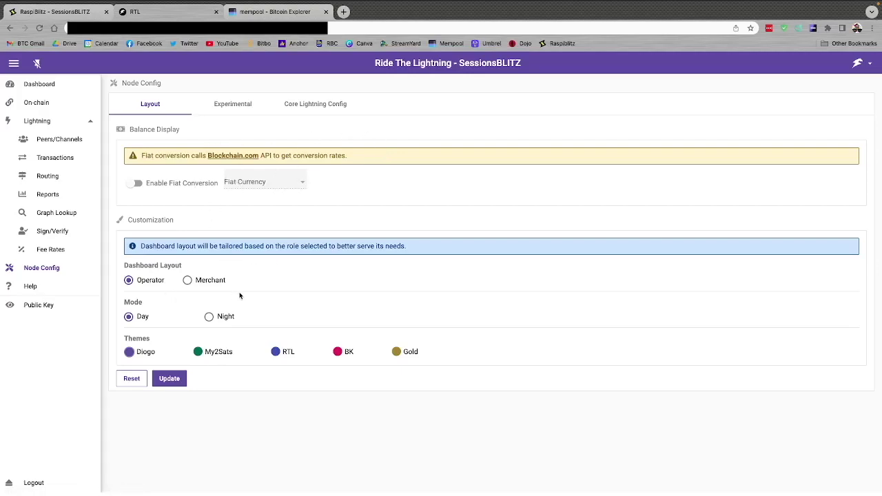
click(209, 319)
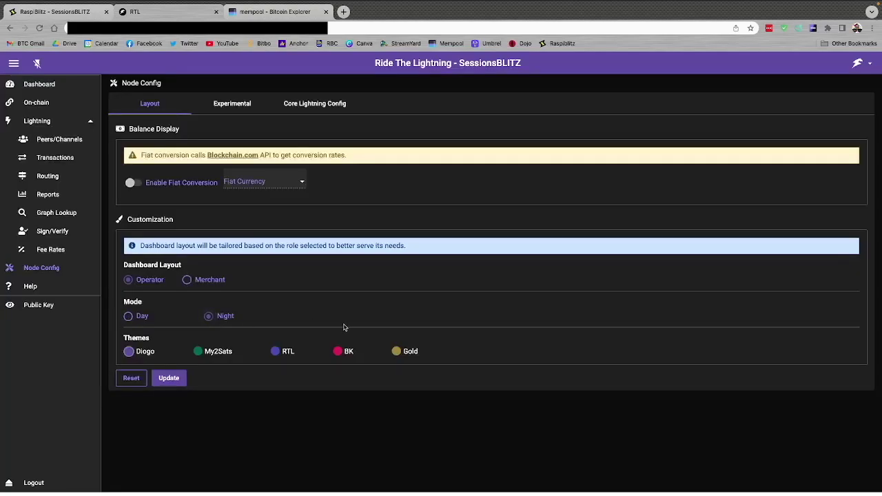
click(198, 353)
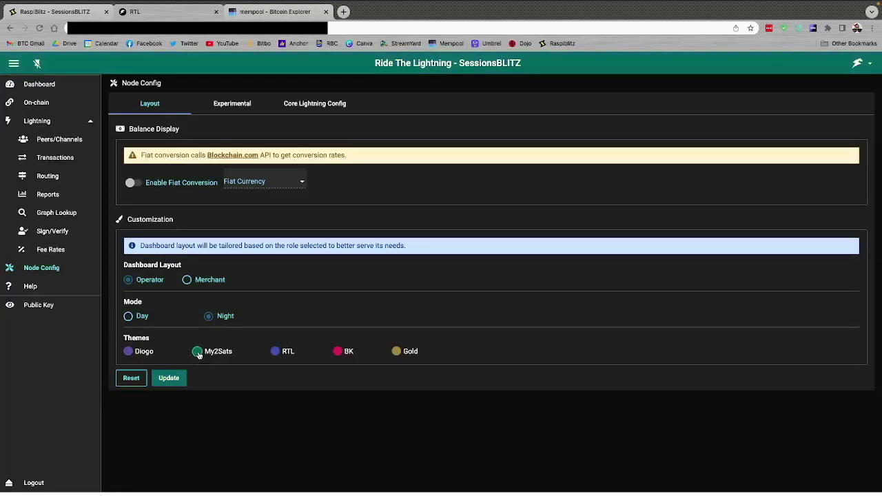
click(274, 354)
click(339, 353)
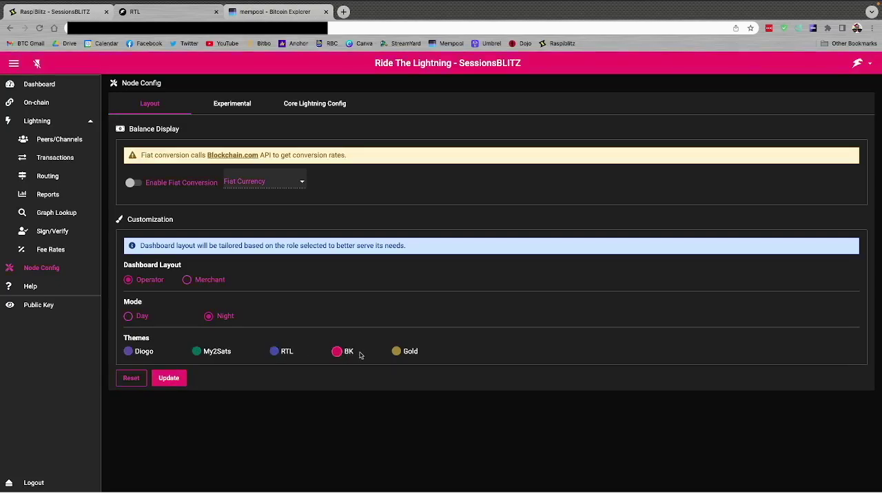
click(396, 353)
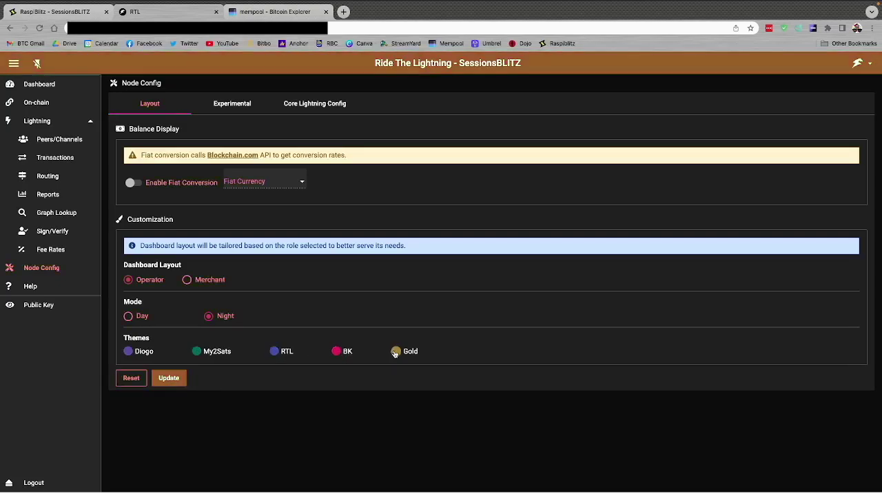
click(129, 352)
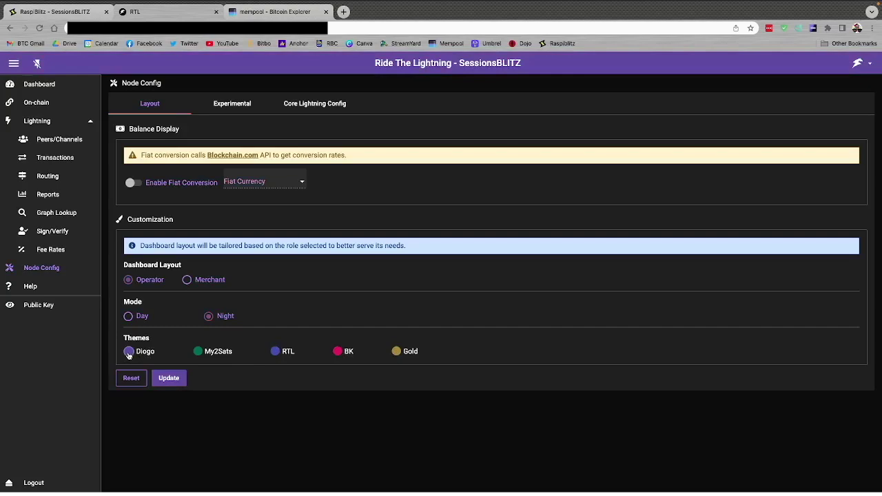
click(167, 381)
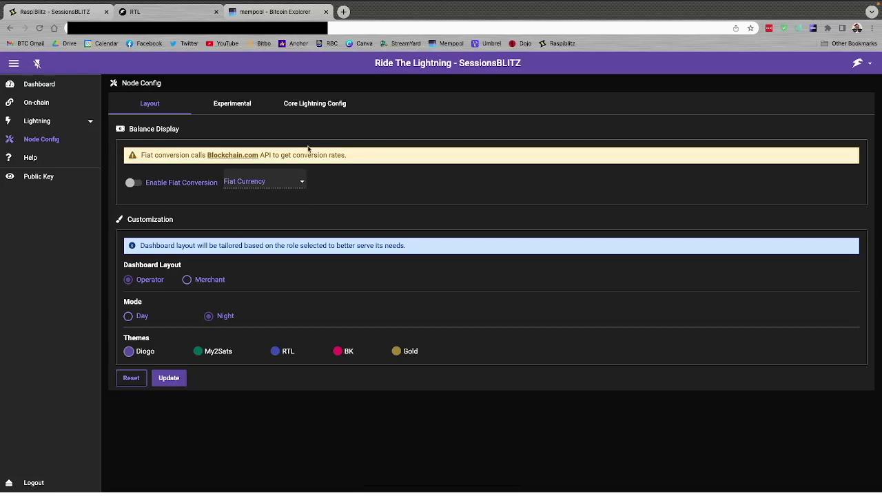
click(40, 86)
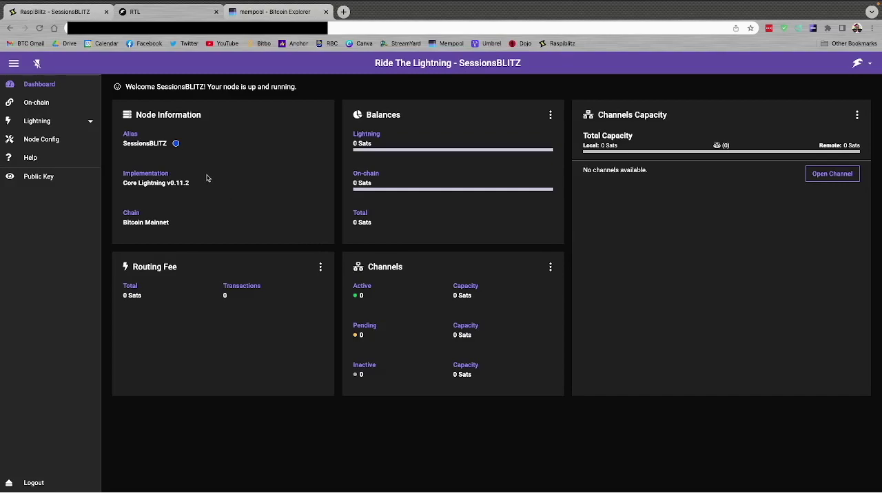
Generate a new Bech32 (P2WKH) receive address on the On-chain page
click(46, 103)
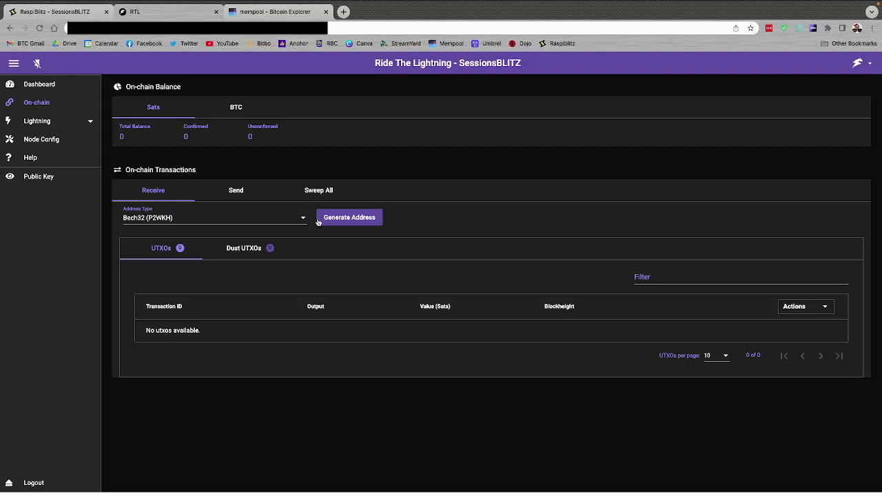
click(353, 222)
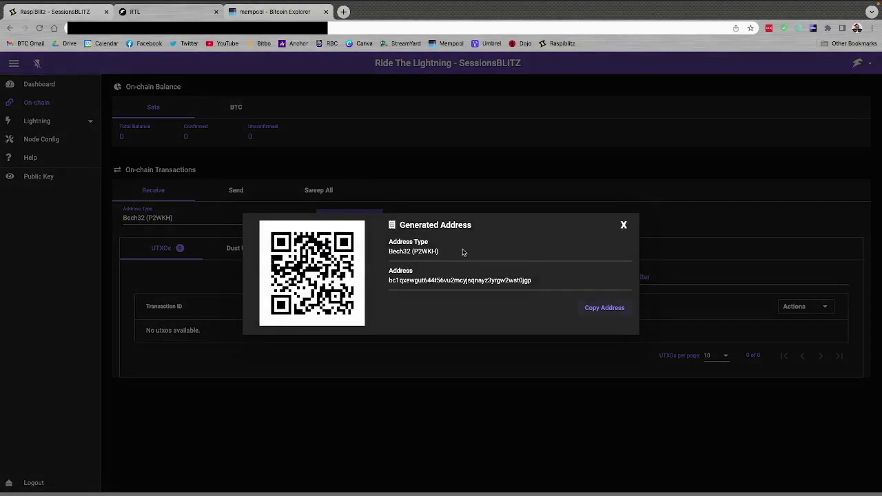
Copy the generated Bech32 deposit address to the clipboard
click(601, 310)
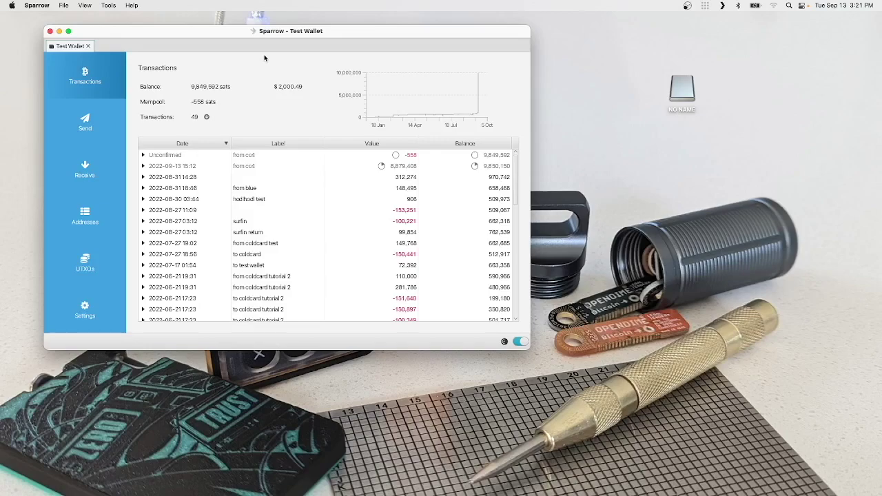
Start a new Sparrow payment with the node's deposit address as the recipient
click(76, 131)
click(246, 88)
text(bc1q6pu5sxwp9u45lv3ygulncqkmemz553l5gmk8s5)
key(super+a)
key(BackSpace)
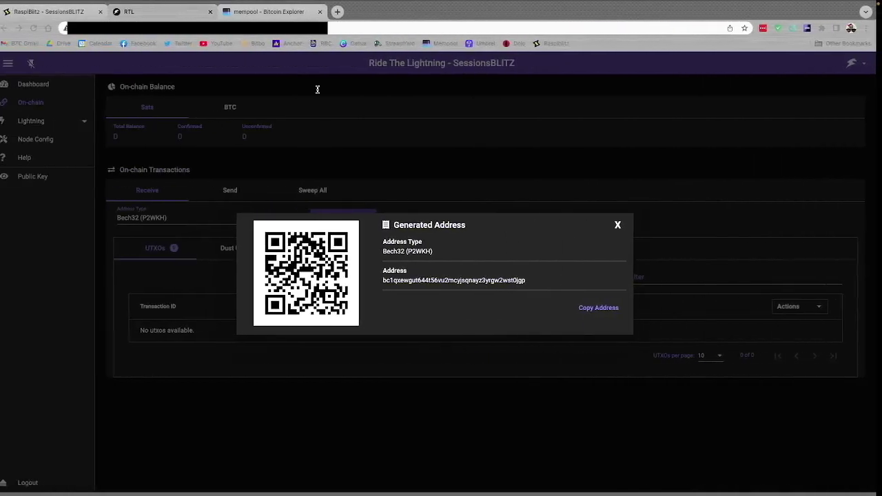
double_click(415, 278)
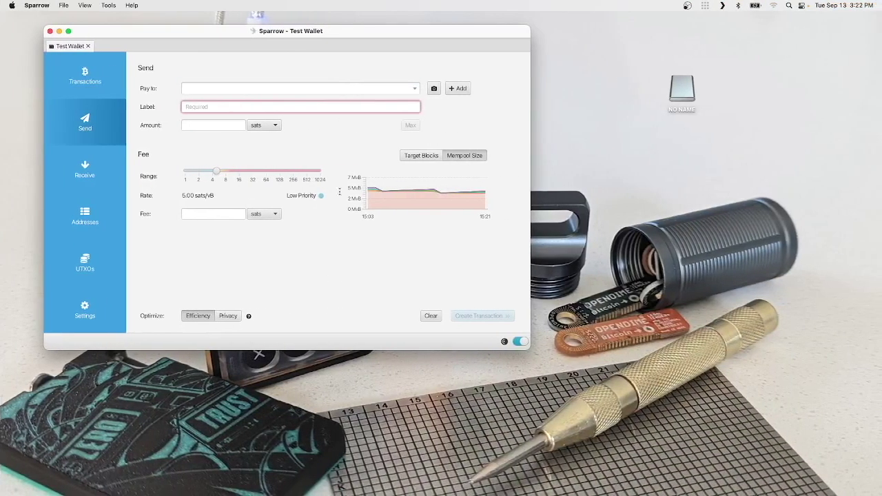
text(bc1qxewgut644l56vu2mcyjsqnayz3yrgw2wst0jgp)
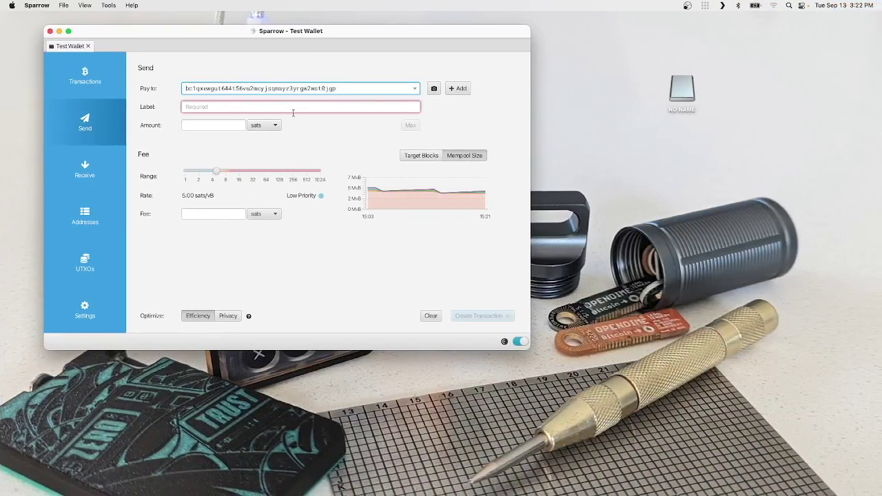
Label the payment RTL, enter 5,000,000 sats, and raise the fee to 11.14 sats/vB
click(263, 107)
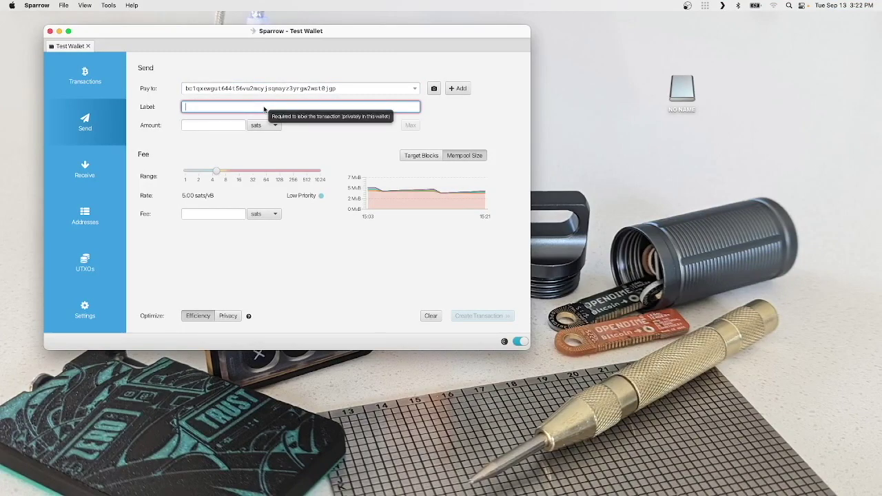
text(RTL)
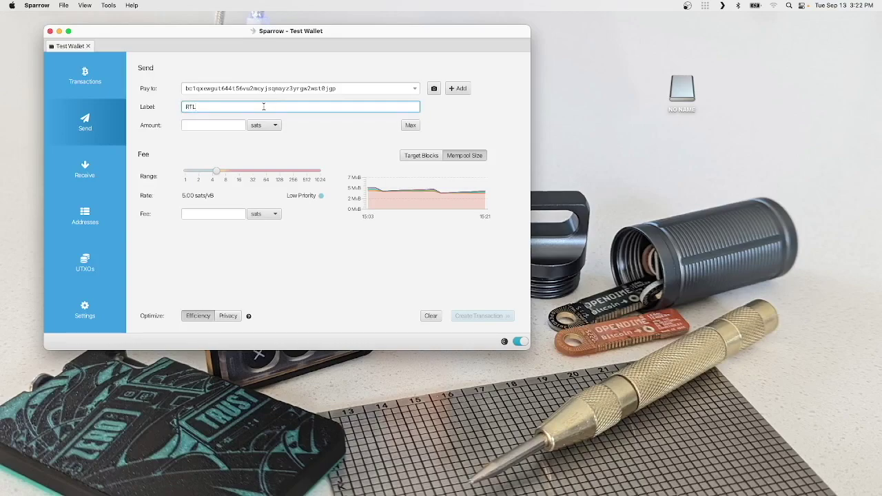
click(215, 123)
text(6000)
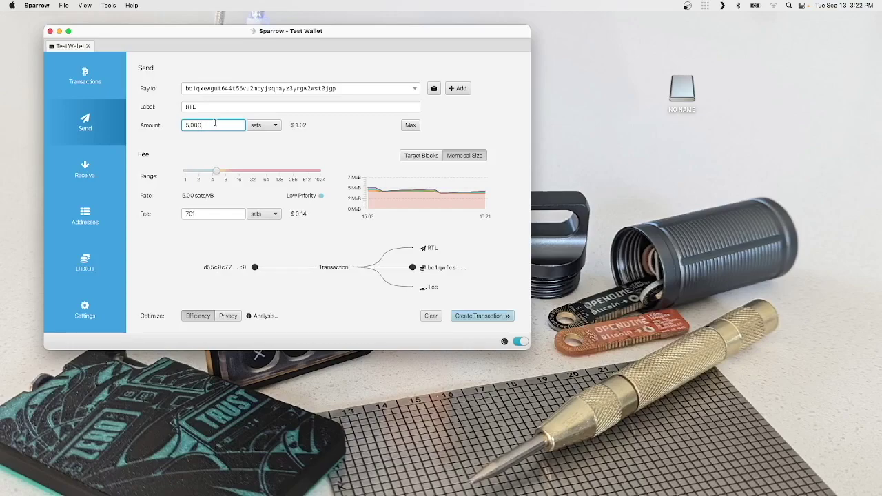
text(000)
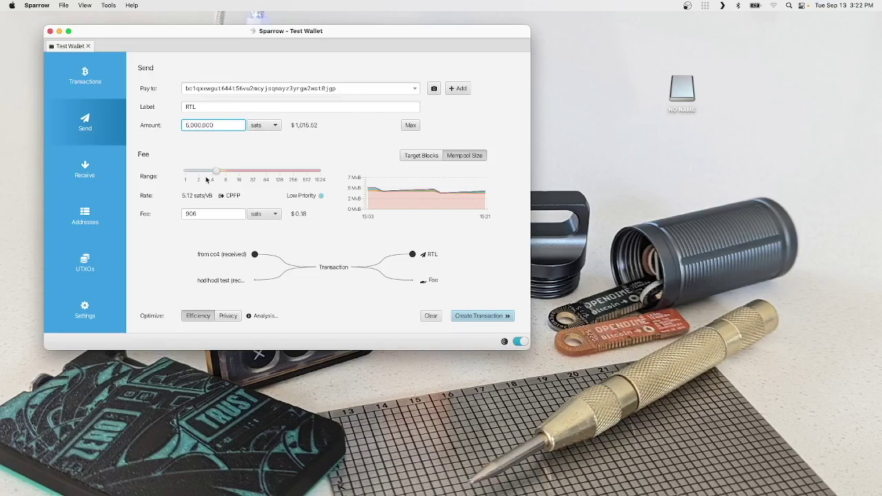
drag(218, 175, 233, 174)
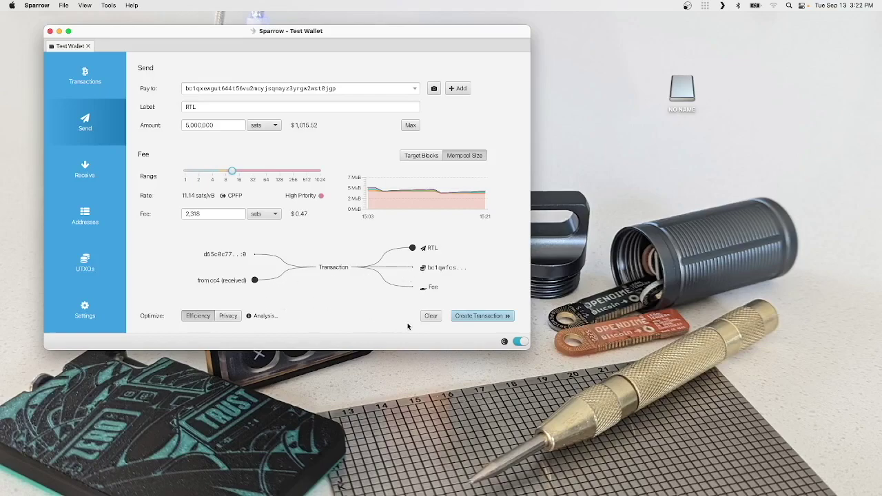
Finalize, sign and broadcast the 5,000,000 sat payment with its 2,318-sat fee
click(473, 318)
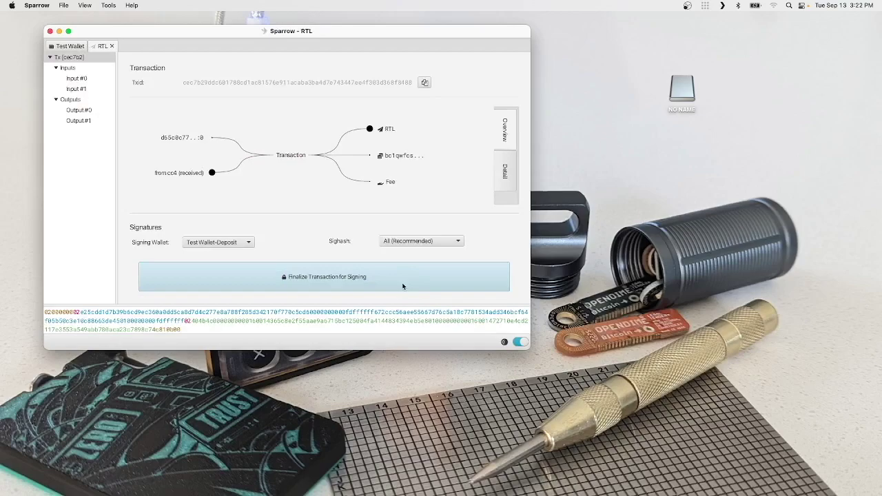
click(404, 286)
click(468, 283)
click(468, 284)
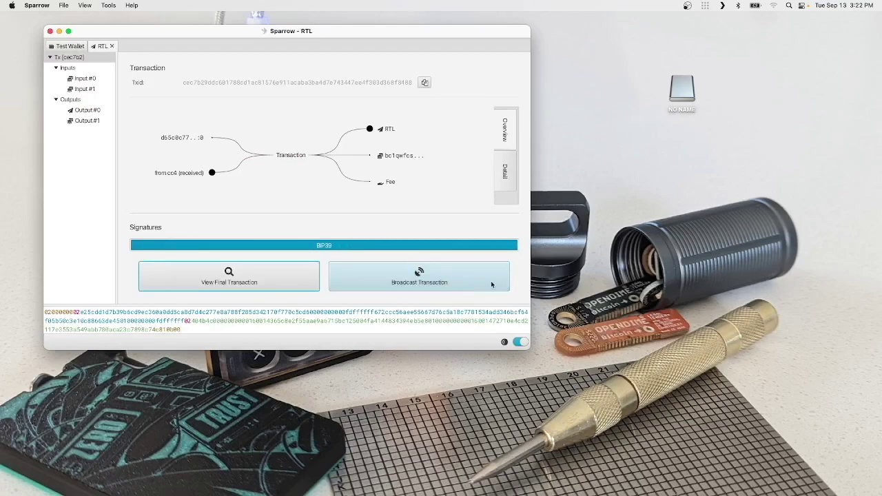
click(415, 279)
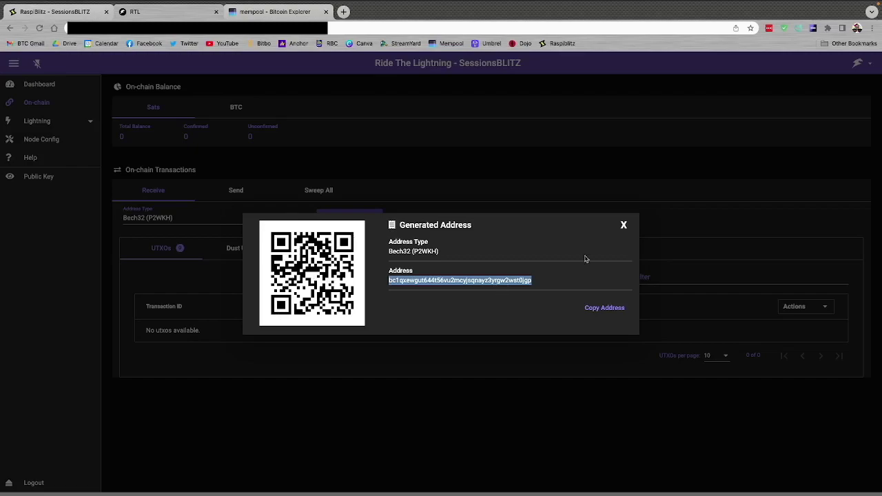
Close the address dialog and confirm 5,000,000 sats in one UTXO on the On-chain page
click(624, 227)
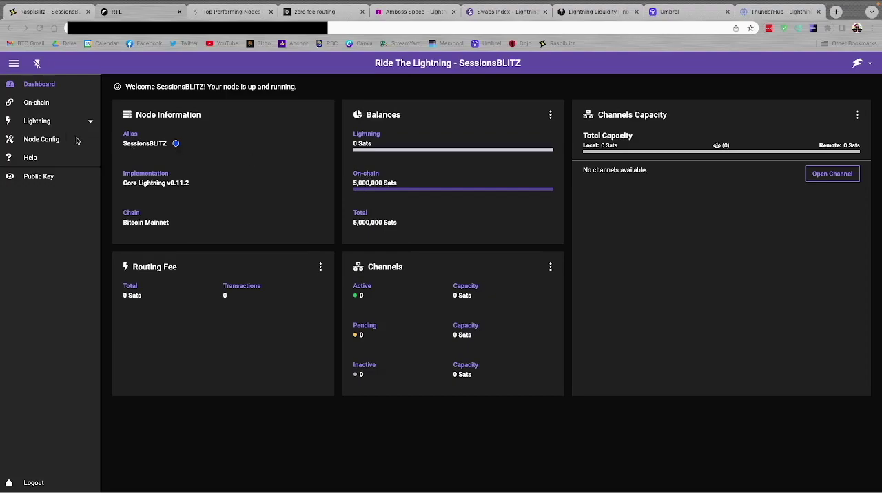
click(27, 102)
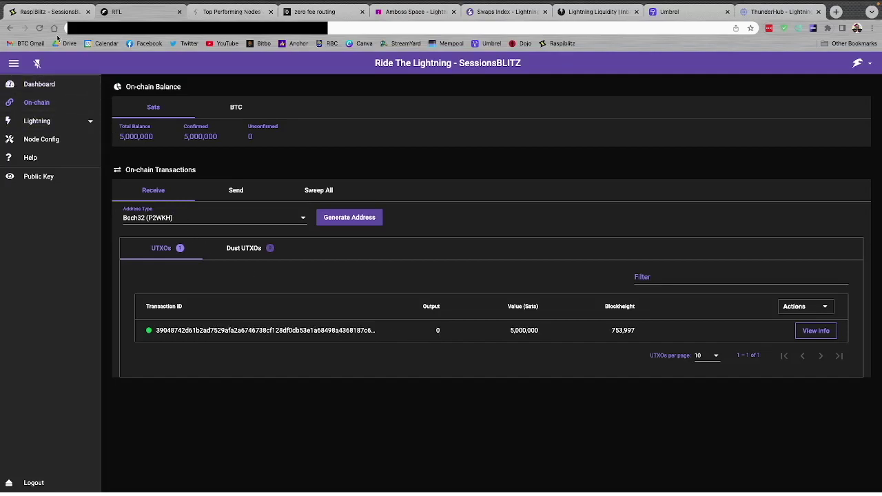
click(35, 12)
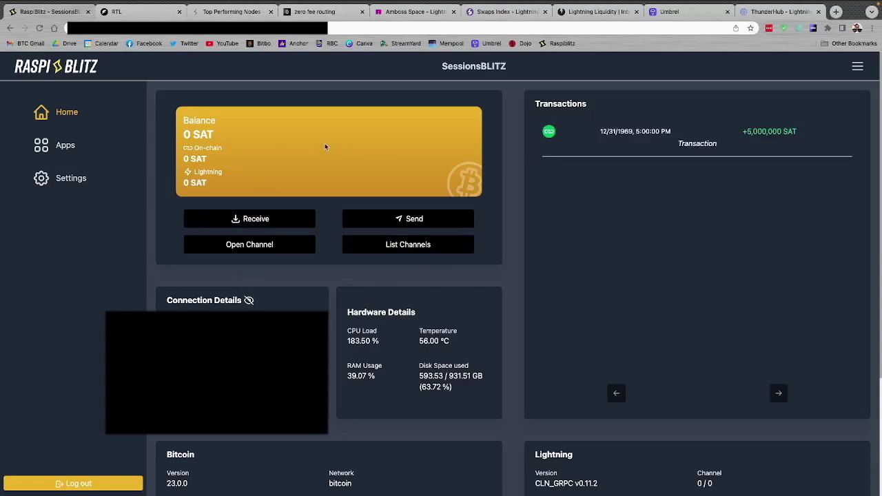
click(135, 13)
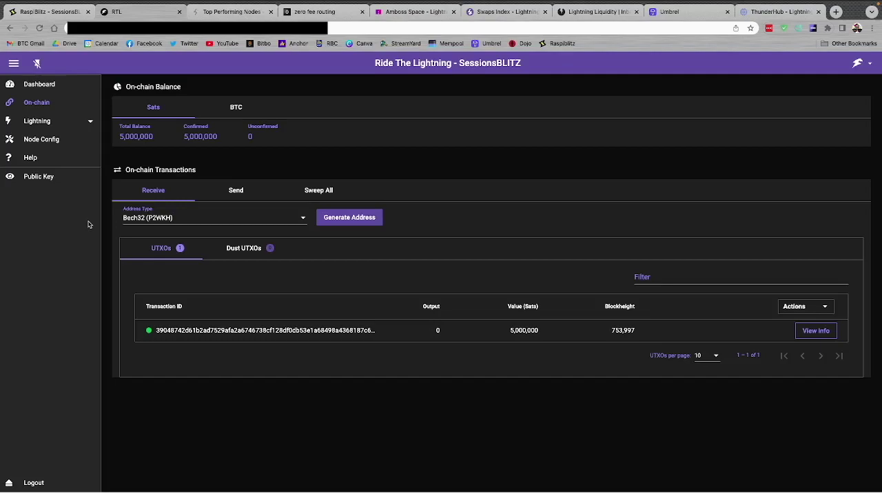
Show Lightning Terminal's Top Performing Nodes list, ranking ACINQ first and c-otto.de fifth
click(220, 13)
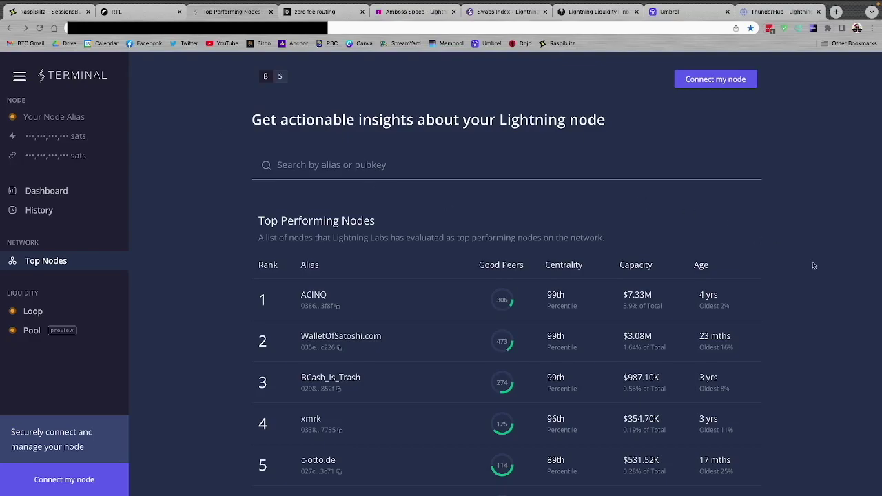
scroll(814, 265, down, 10)
scroll(813, 266, down, 5)
scroll(813, 265, up, 20)
scroll(814, 265, down, 1)
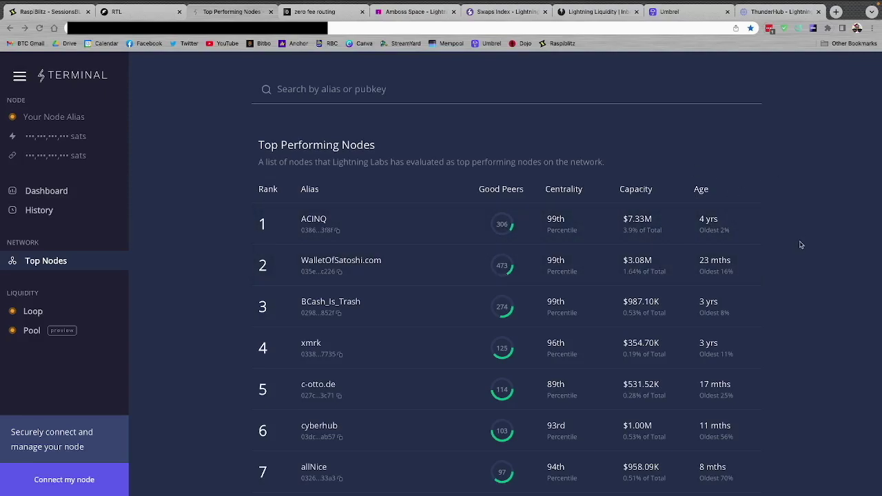
scroll(788, 268, down, 3)
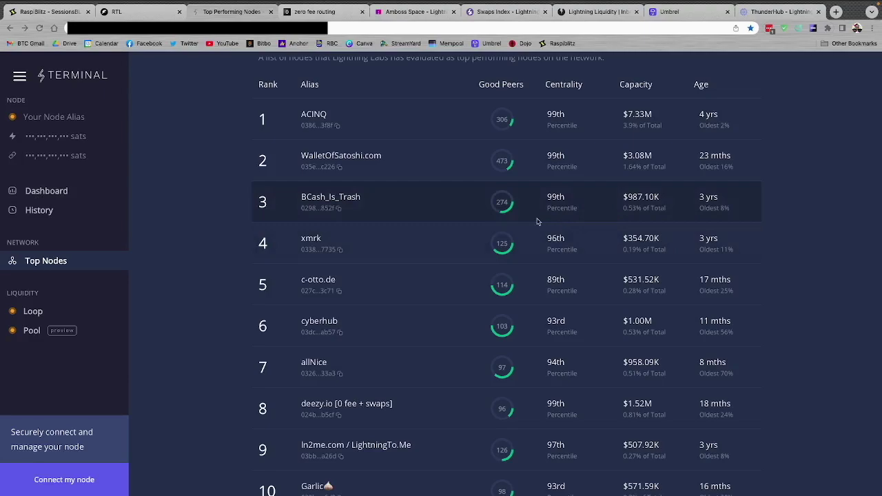
Copy c-otto.de's onion connection address from its node details, then return to Ride The Lightning
click(318, 282)
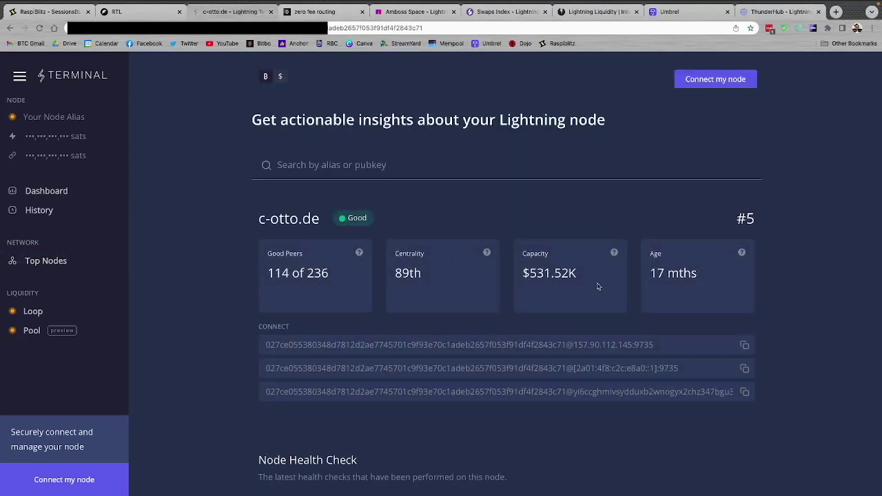
scroll(790, 304, down, 2)
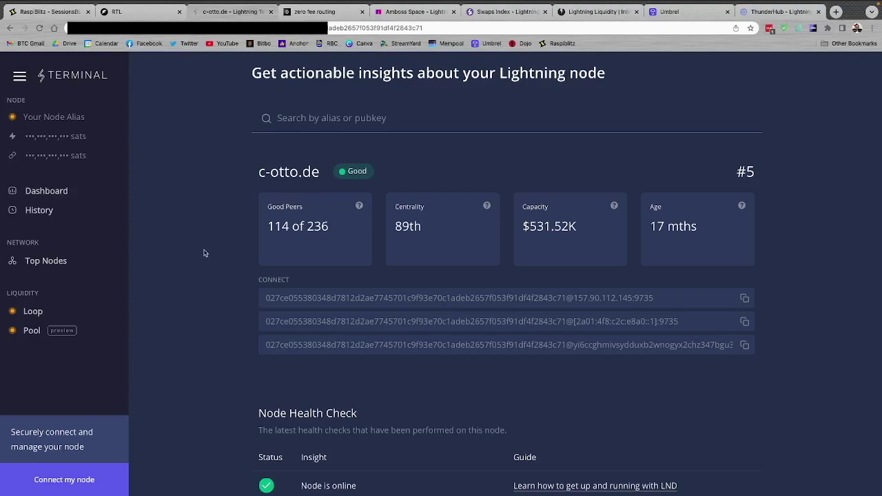
scroll(822, 333, down, 1)
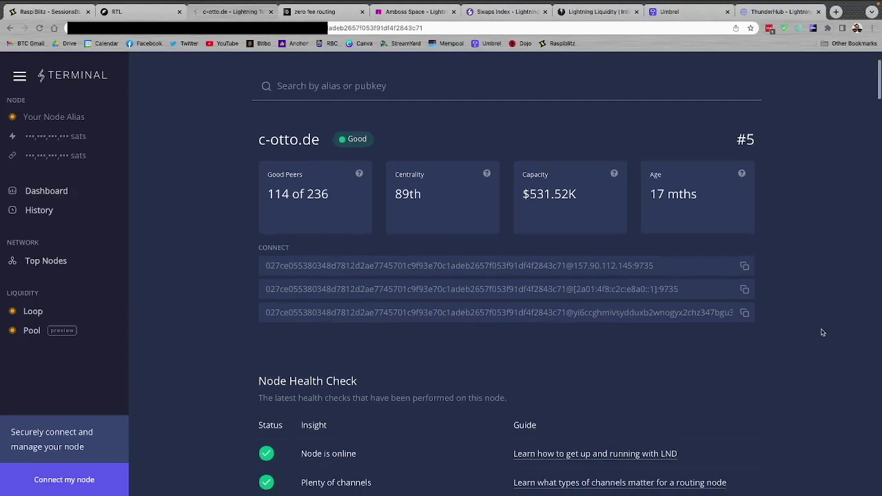
drag(261, 248, 286, 249)
click(240, 252)
click(745, 313)
click(135, 12)
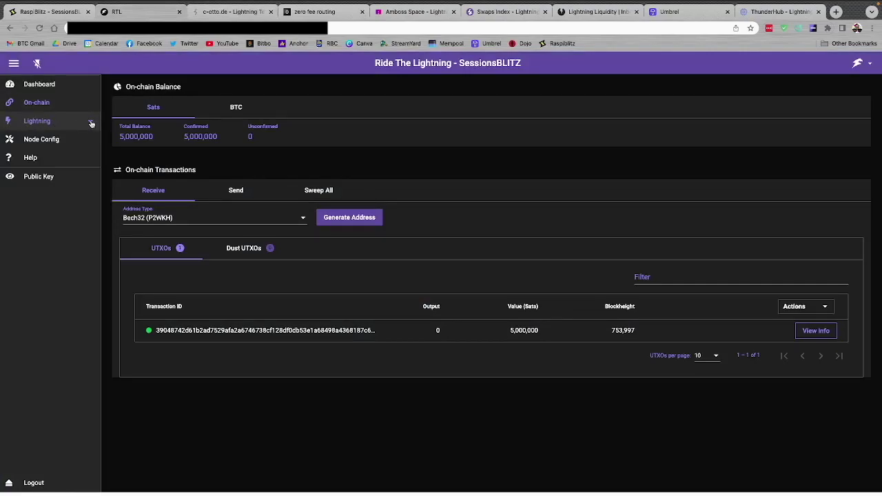
Open the Connect to a new peer dialog from the Peers tab of Peers/Channels
click(91, 124)
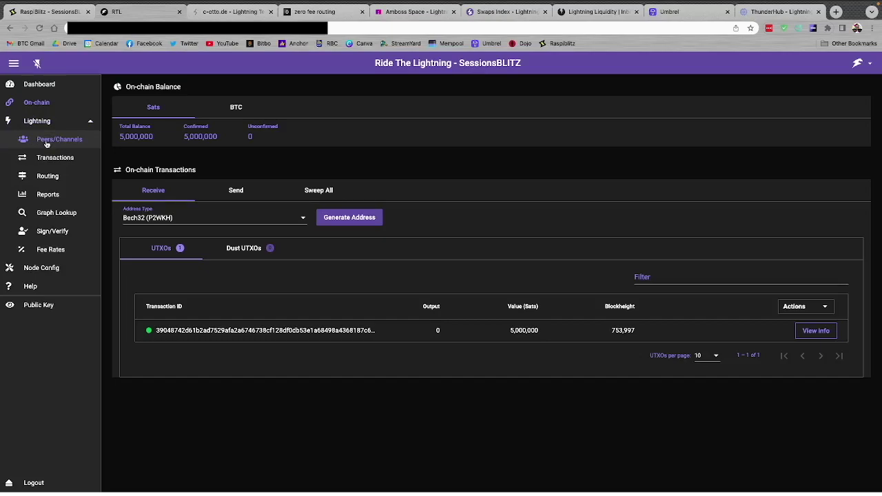
click(46, 142)
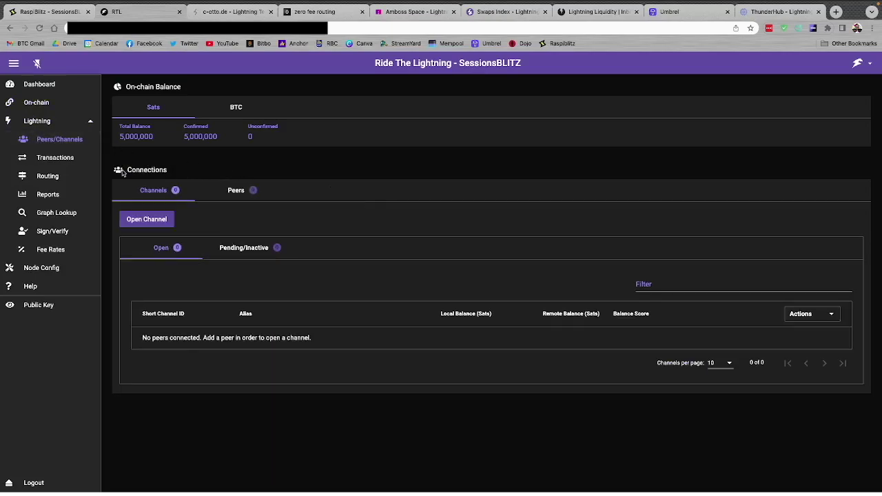
click(236, 196)
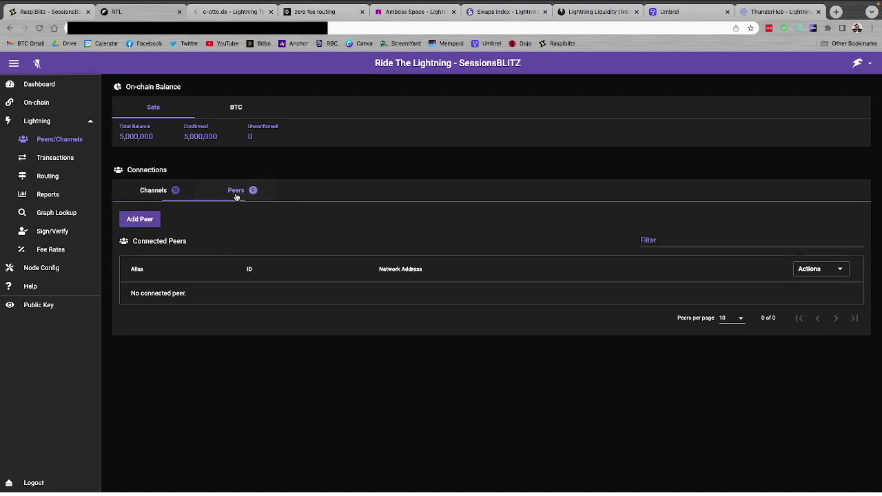
click(142, 220)
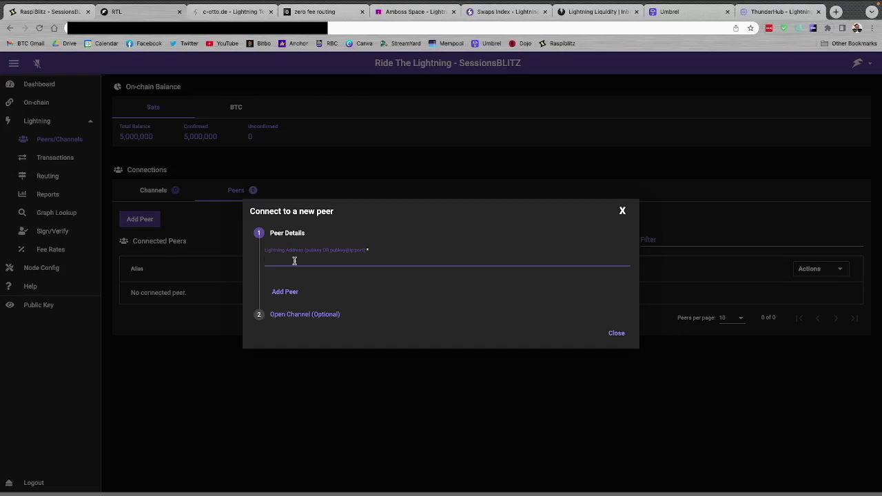
Paste c-otto.de's pubkey@onion:9735 address as the Lightning Address and add the peer
key(ctrl+v)
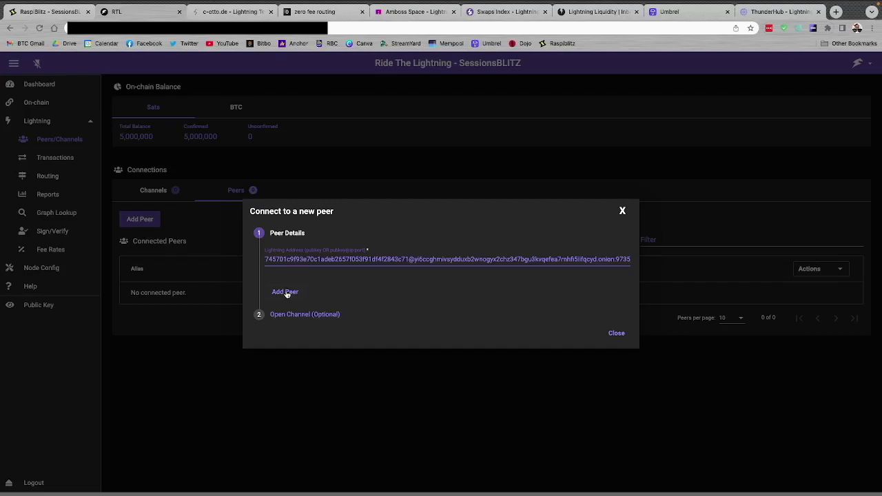
click(285, 292)
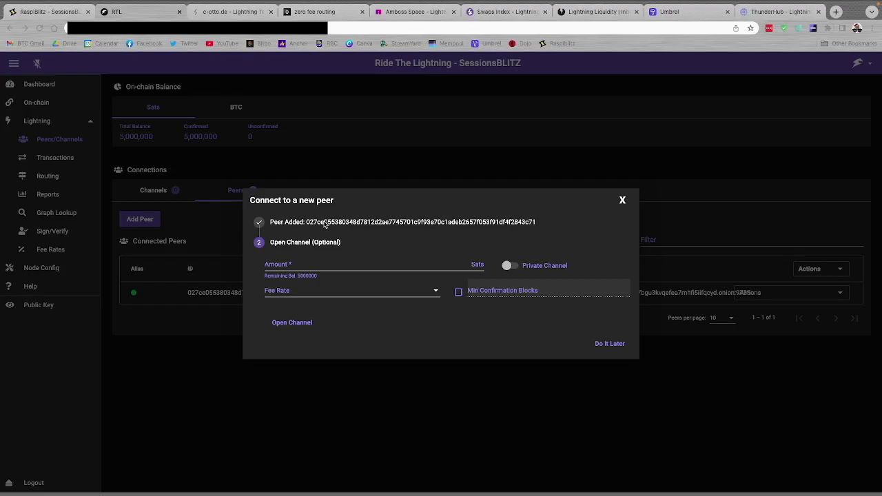
Try a 2,000,000-sat Urgent-fee channel to c-otto.de, then dismiss the below-0.03 BTC-minimum error
click(280, 268)
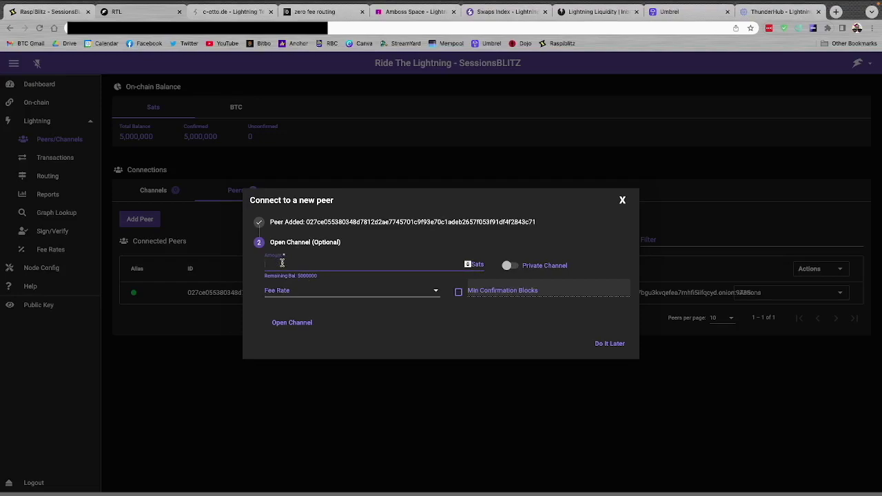
text(2000000)
click(435, 296)
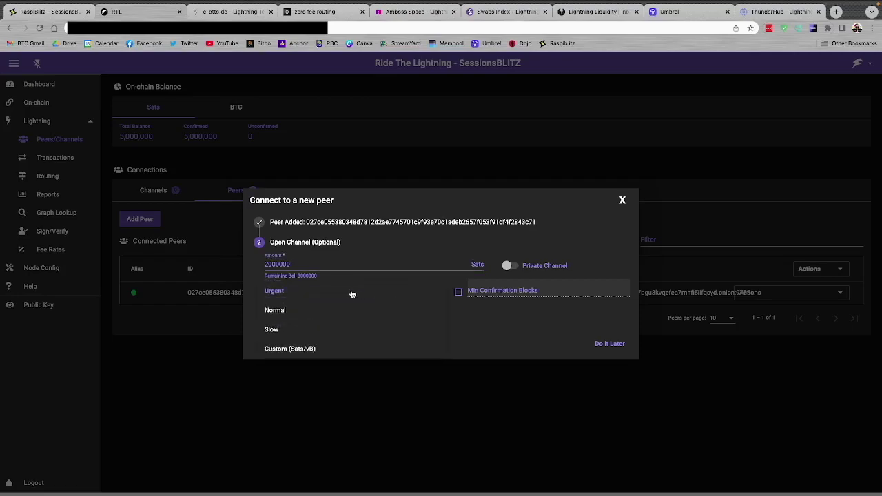
click(439, 293)
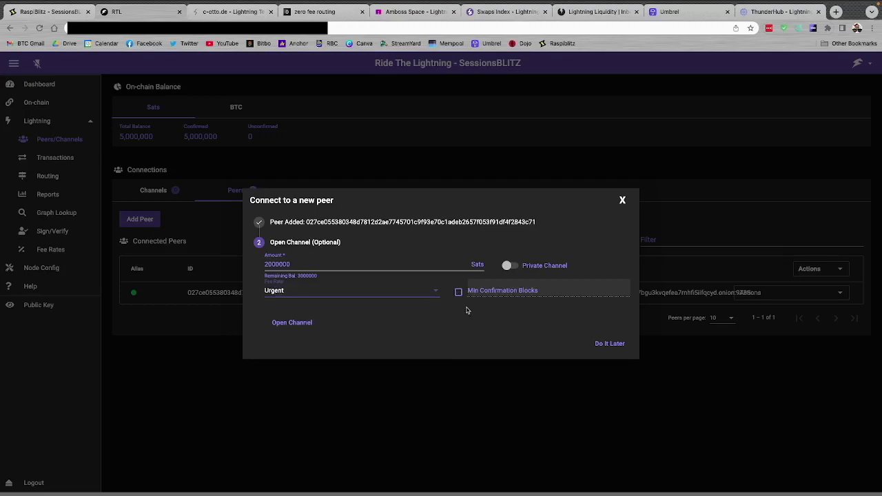
click(292, 324)
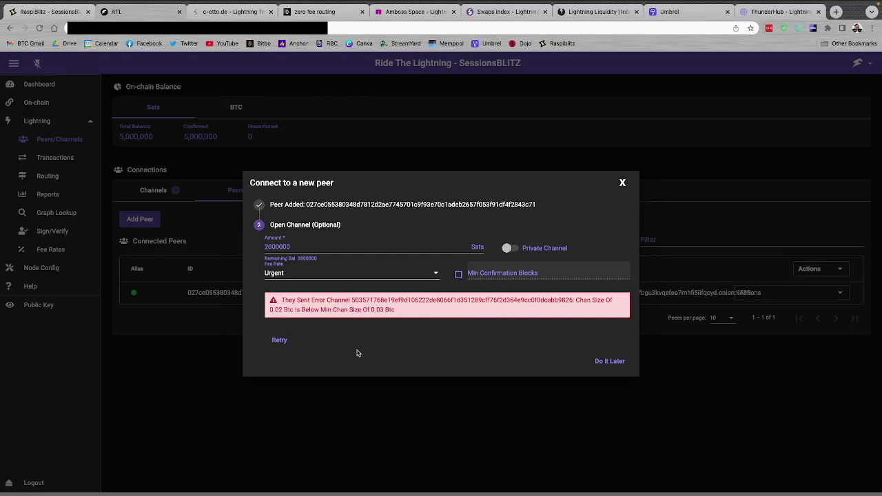
click(607, 361)
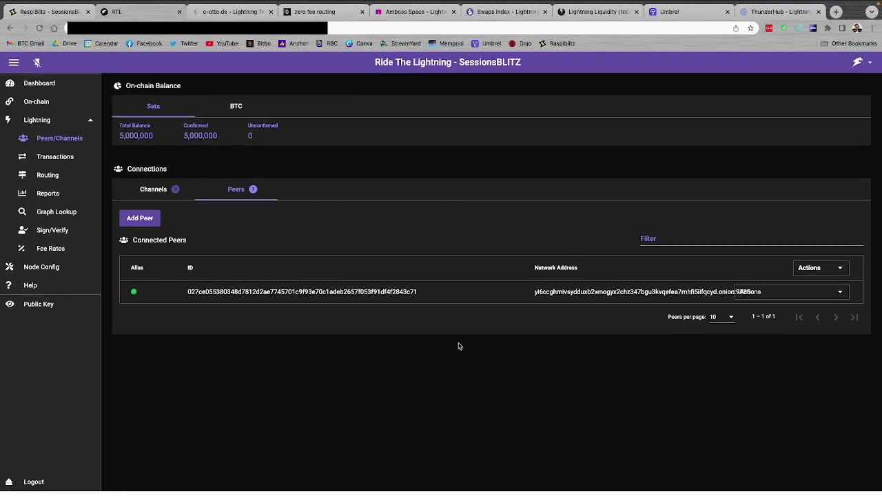
Disconnect the c-otto.de peer through its Actions menu and confirm
click(843, 293)
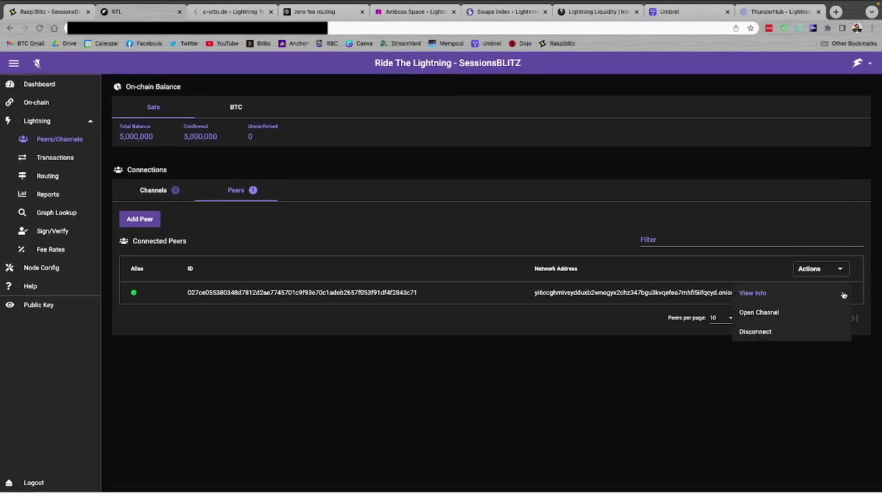
click(752, 334)
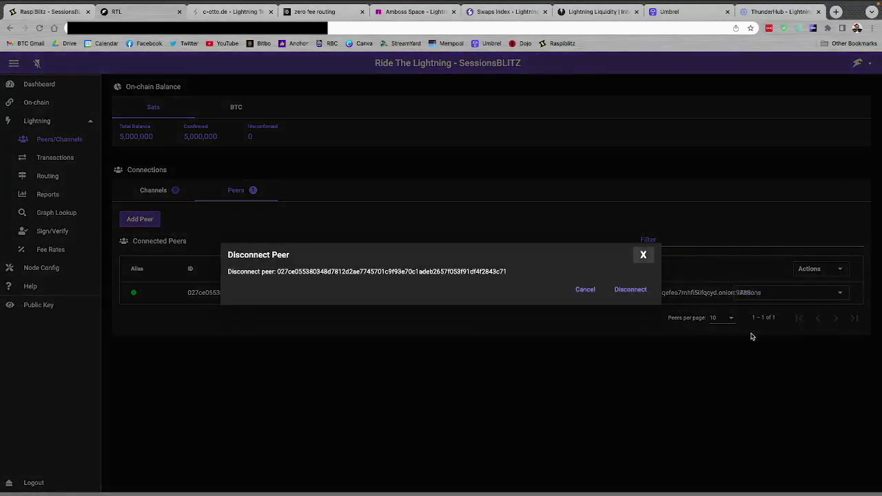
click(623, 292)
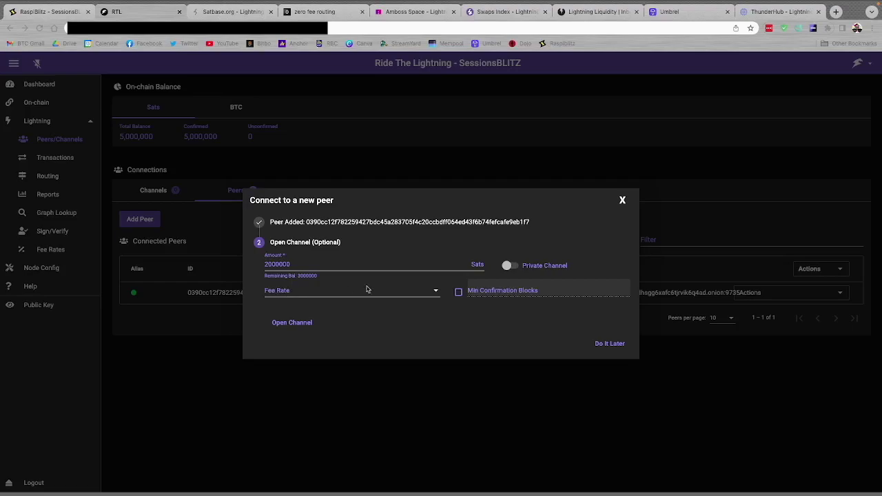
Open the 2,000,000-sat channel to Satbase.org and view it under Pending/Inactive channels
click(253, 322)
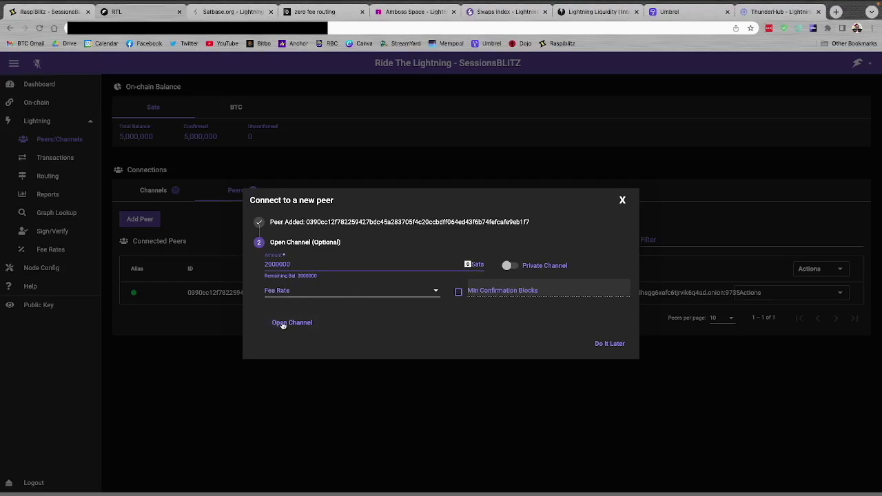
click(281, 324)
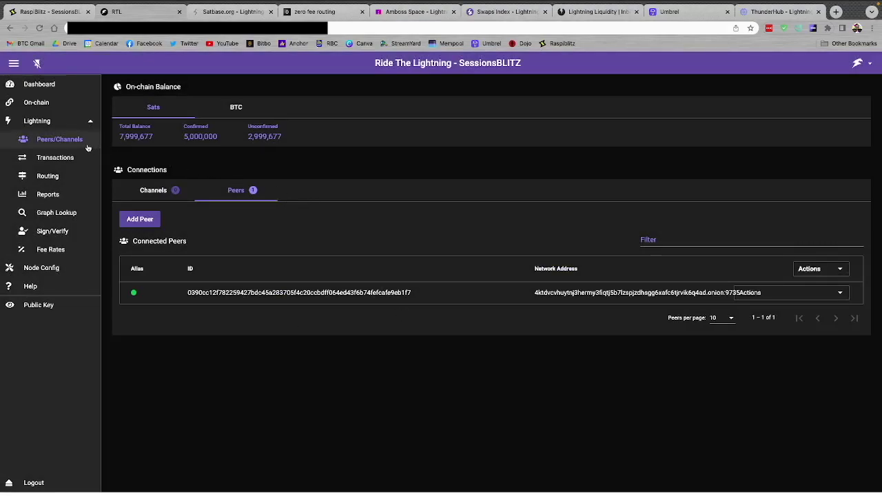
click(151, 188)
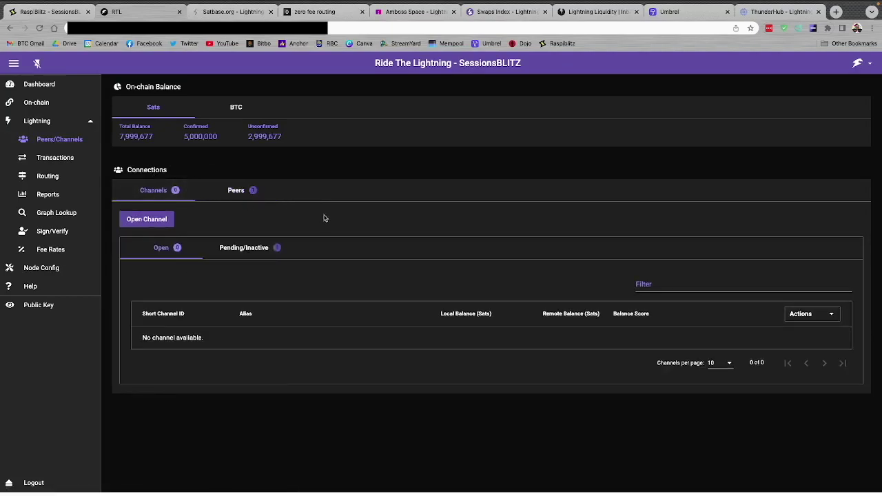
click(235, 249)
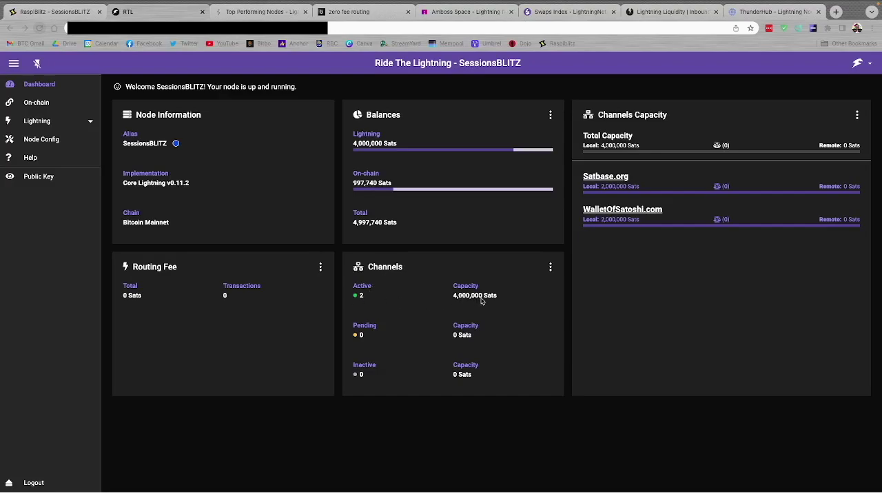
Go to Peers/Channels to list the Satbase.org and WalletOfSatoshi.com 2,000,000-sat channels
click(41, 122)
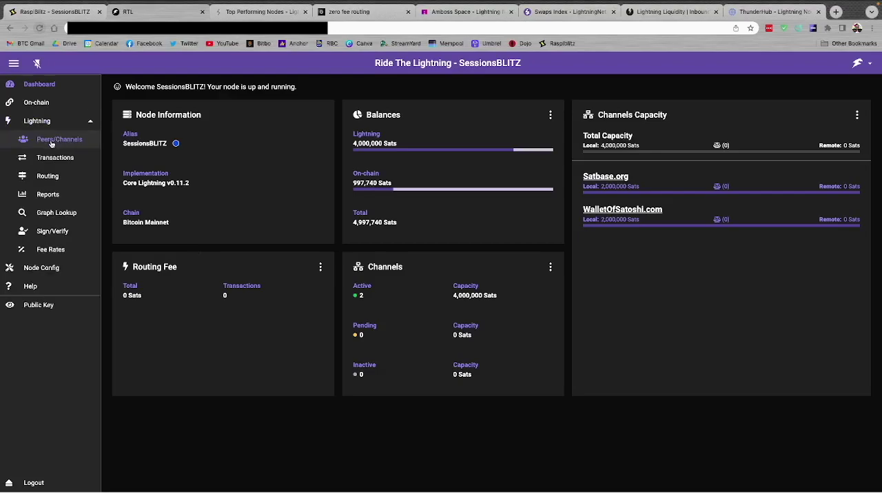
click(51, 141)
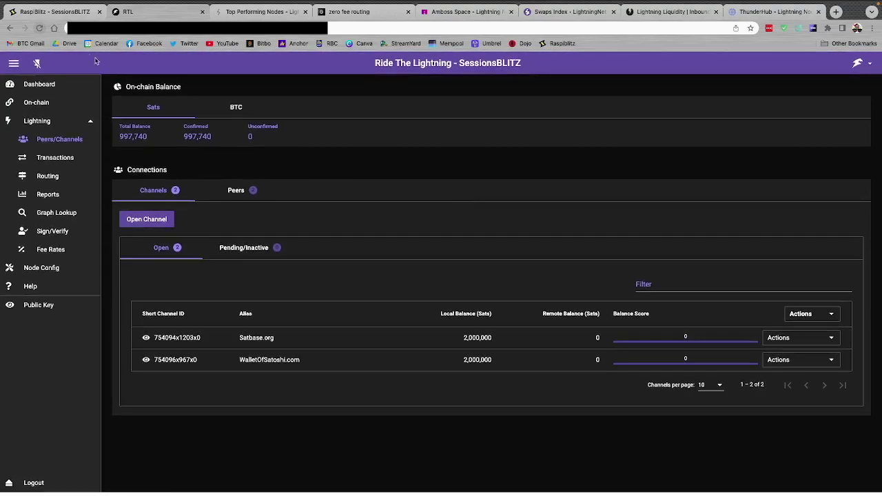
Switch to the RaspiBlitz home dashboard showing the 4,997,740 SAT balance and channels 2/2
click(44, 12)
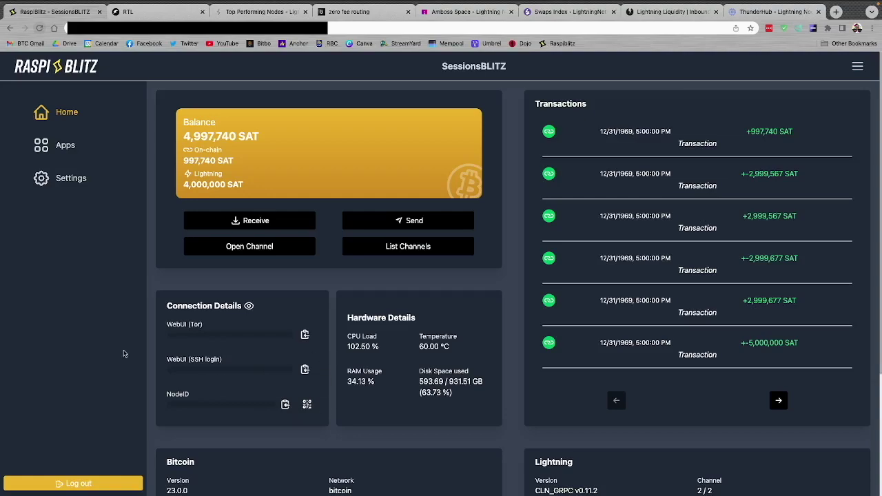
Copy the NodeID from RaspiBlitz's Connection Details to the clipboard
click(285, 406)
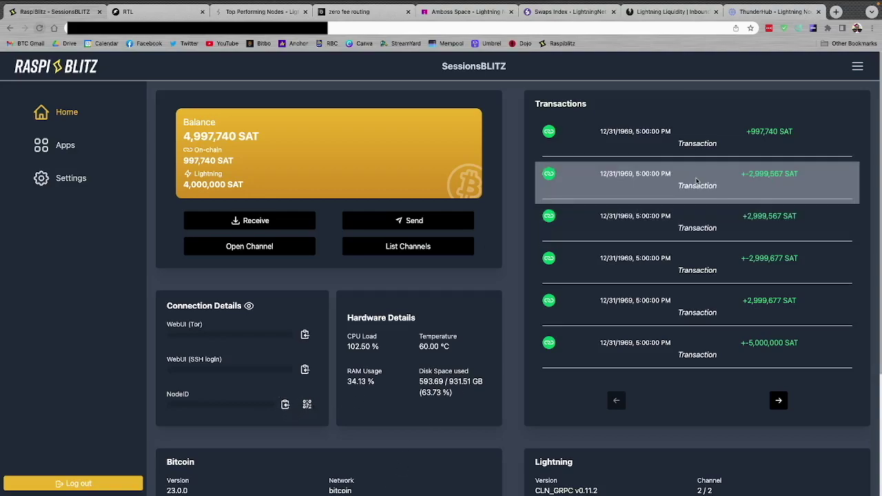
Show ThunderHub's Open a Channel panel with its suggested peers and manual option
click(766, 13)
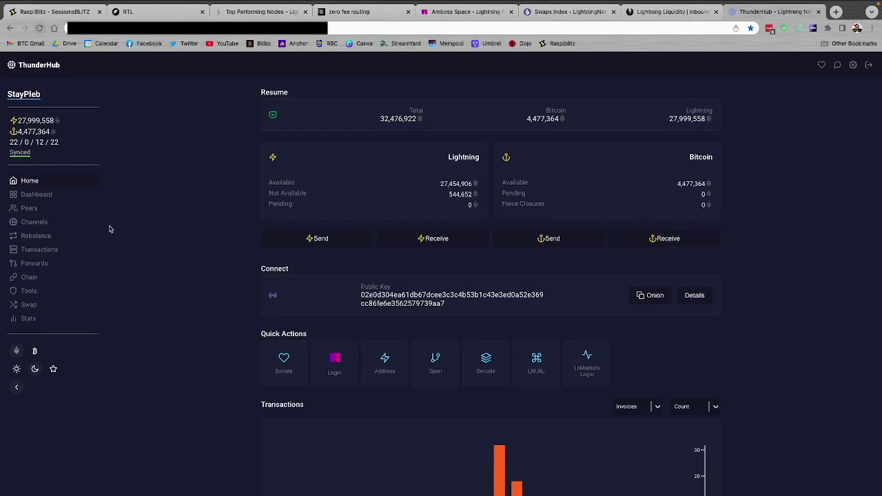
scroll(253, 288, down, 2)
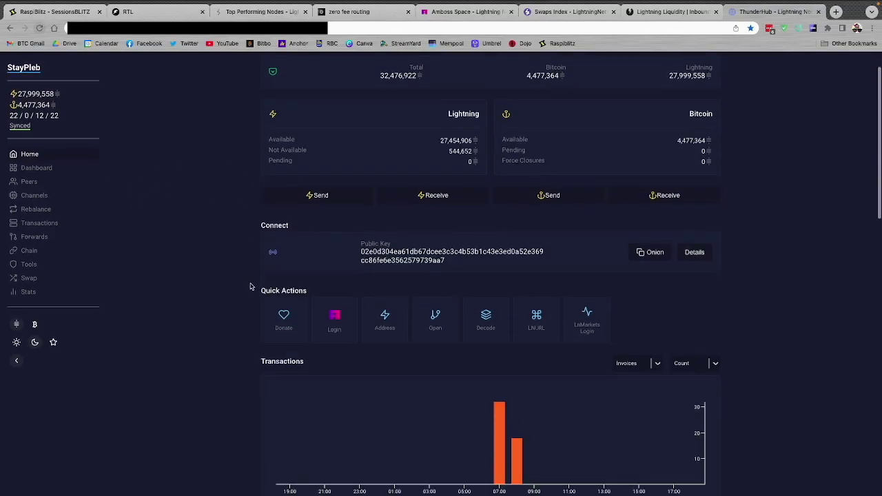
click(438, 317)
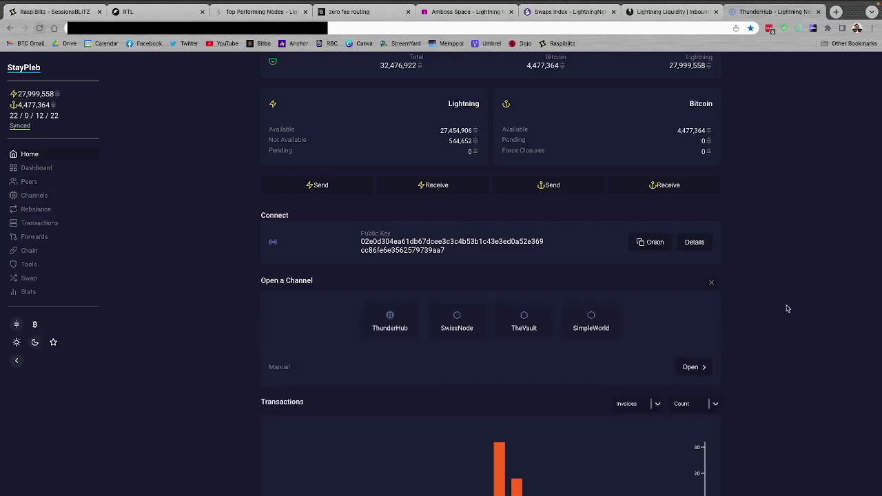
scroll(807, 321, down, 3)
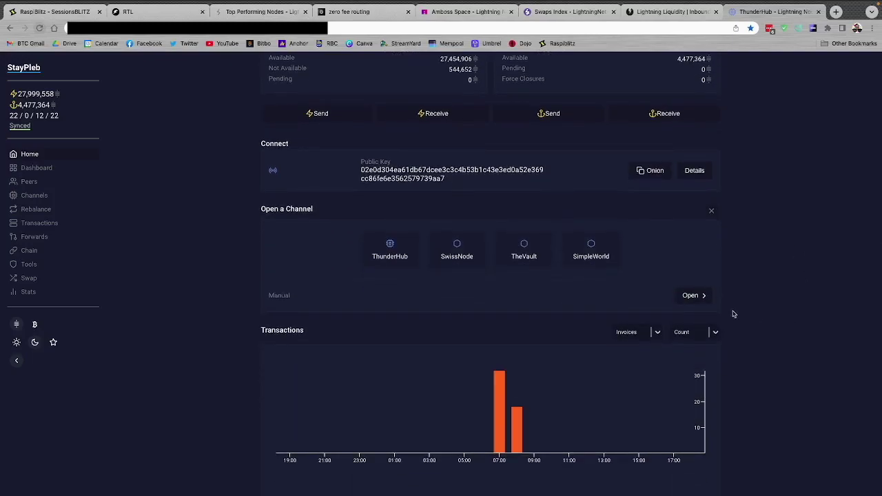
Start a manual channel marked as a new peer and paste the node's public key into New Node
click(694, 297)
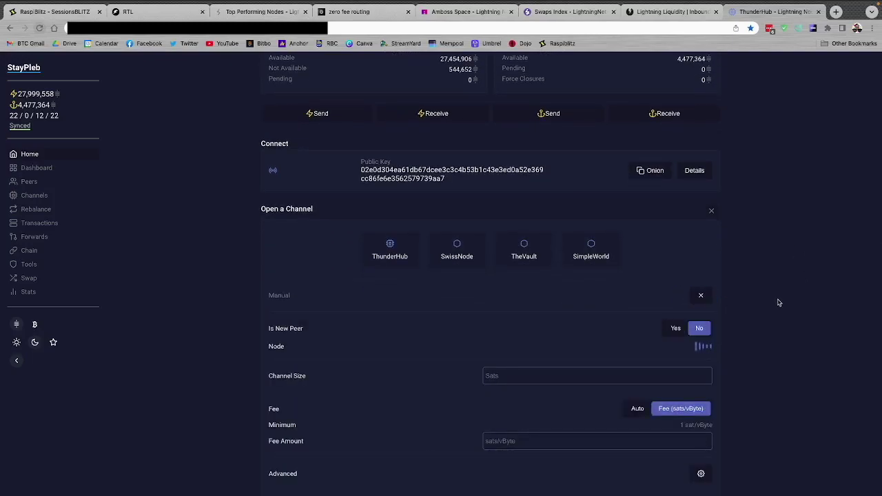
scroll(780, 304, down, 1)
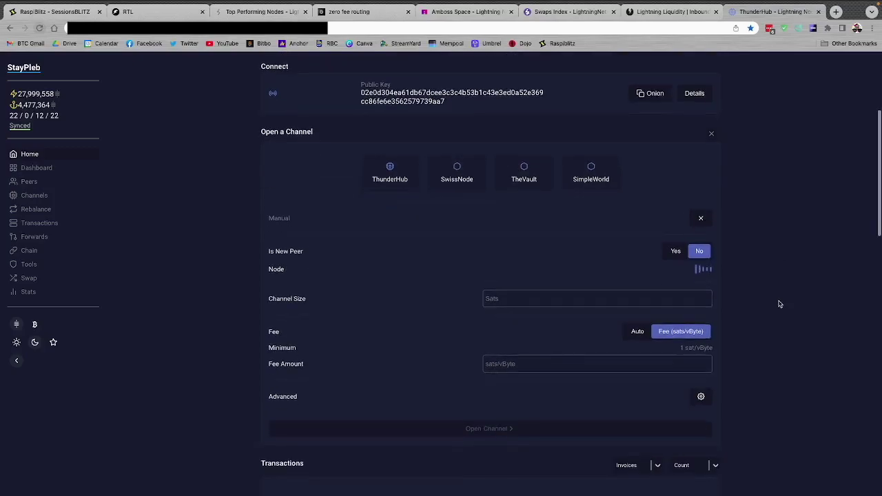
click(674, 254)
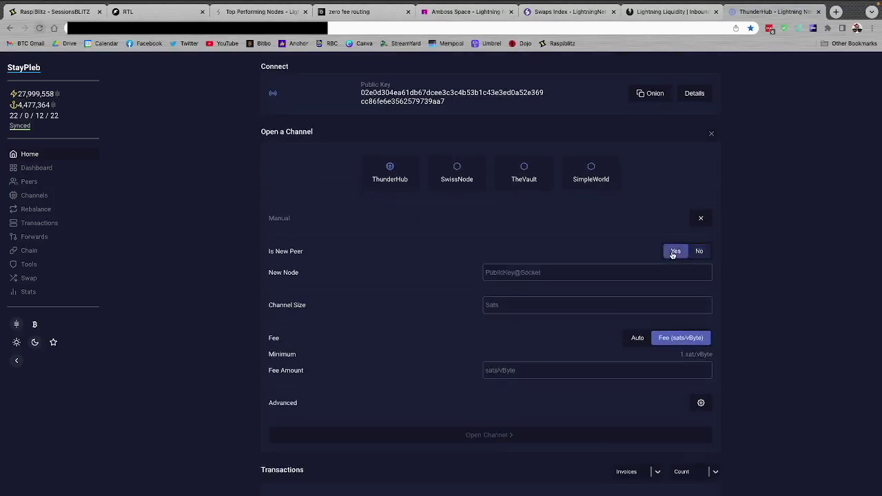
click(559, 272)
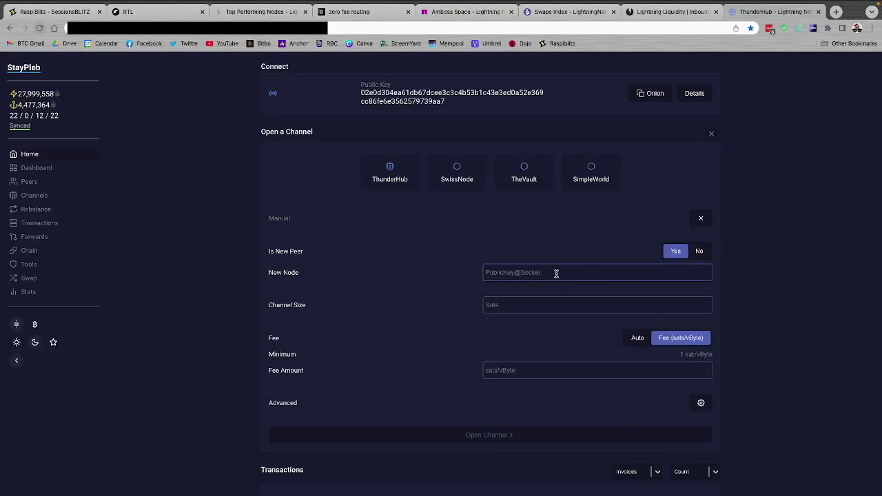
key(ctrl+v)
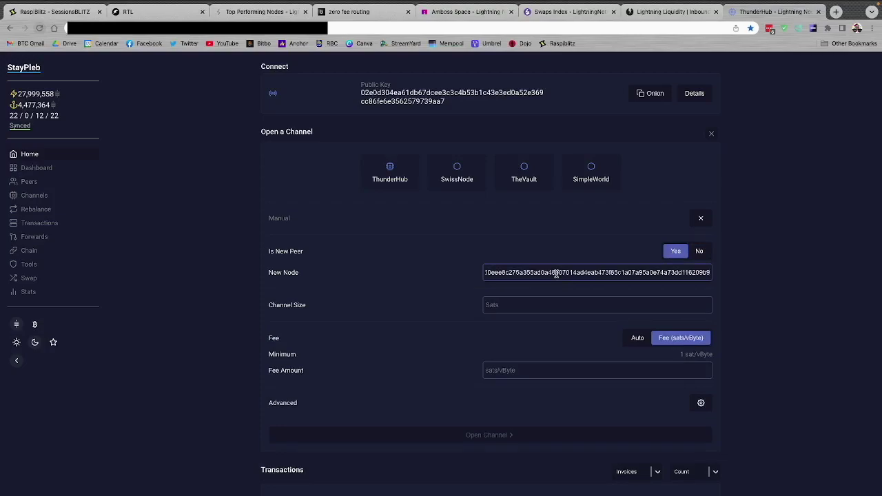
drag(598, 273, 669, 274)
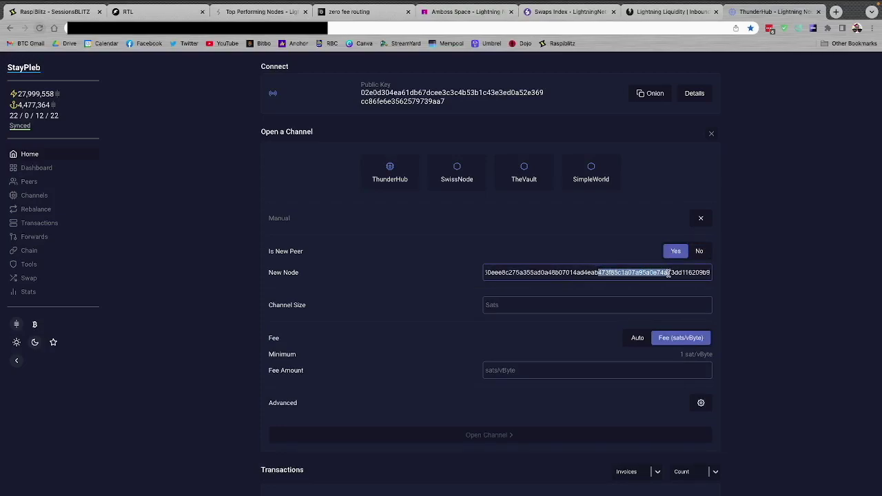
click(583, 275)
drag(491, 273, 462, 274)
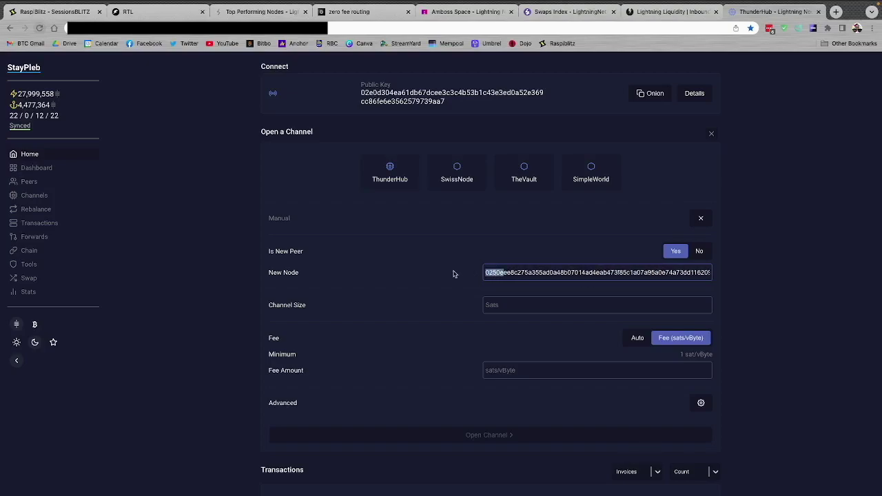
click(494, 275)
Open the 1ml site in a new browser tab
click(836, 12)
text(1ml)
key(Return)
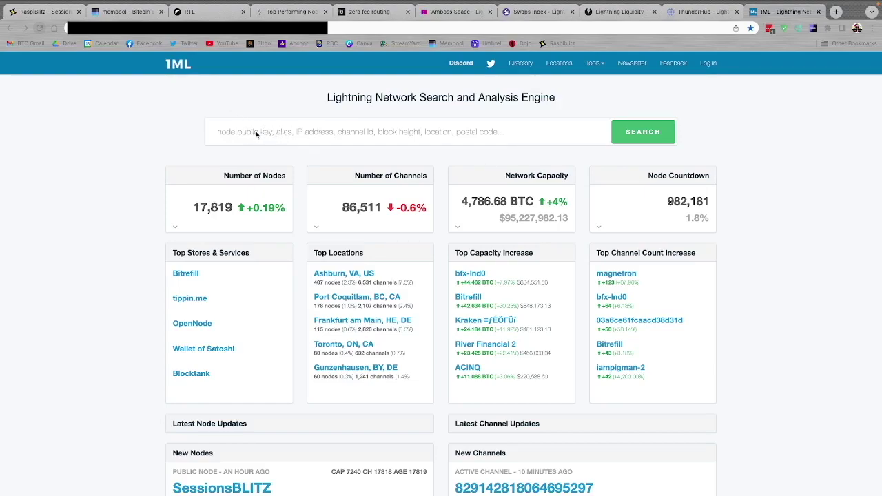
Search 1ML for sessionsblitz and open the SessionsBLITZ node page
click(264, 134)
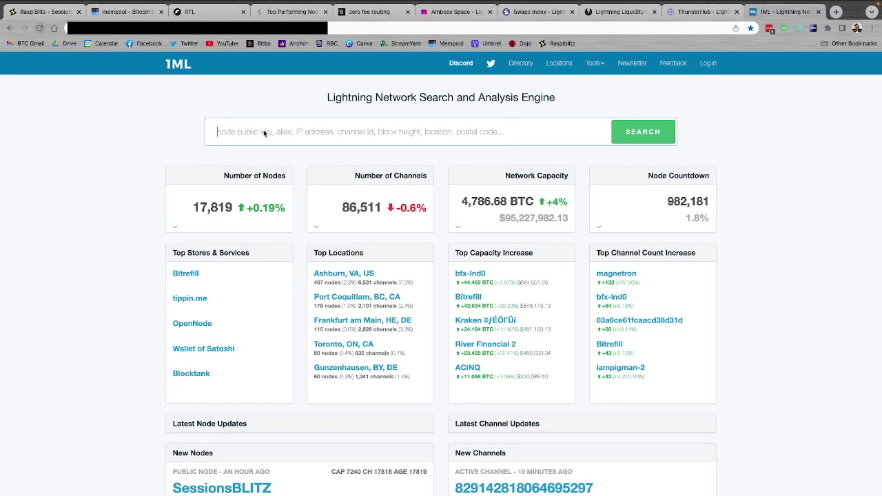
text(S)
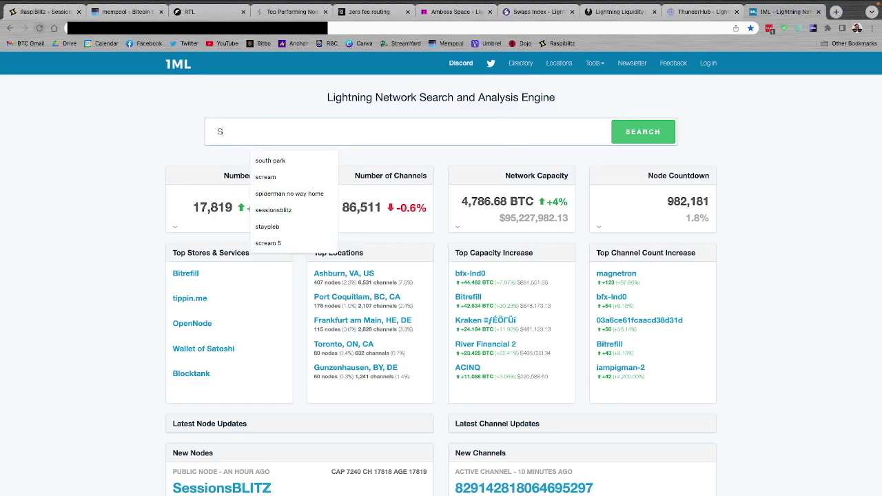
text(ess)
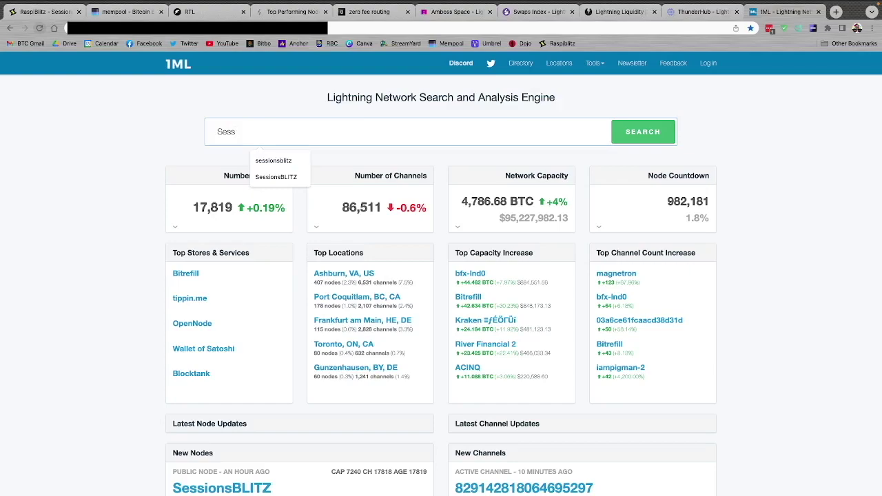
key(Down)
key(Return)
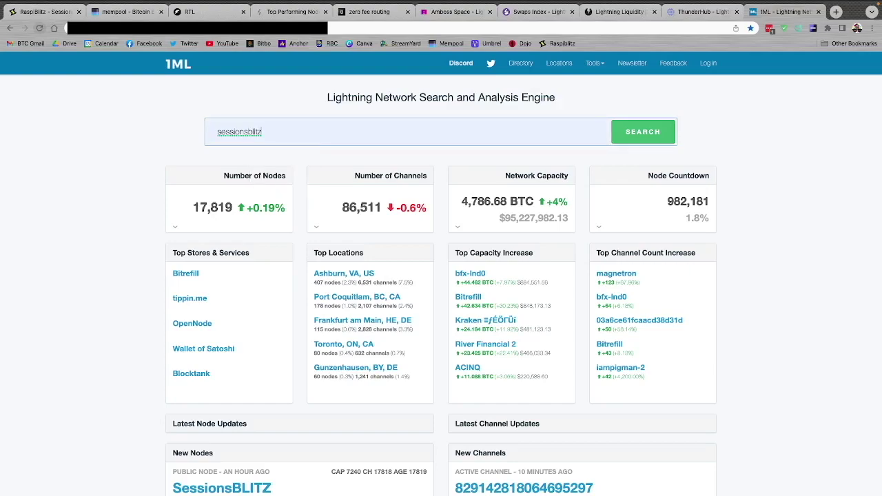
click(640, 131)
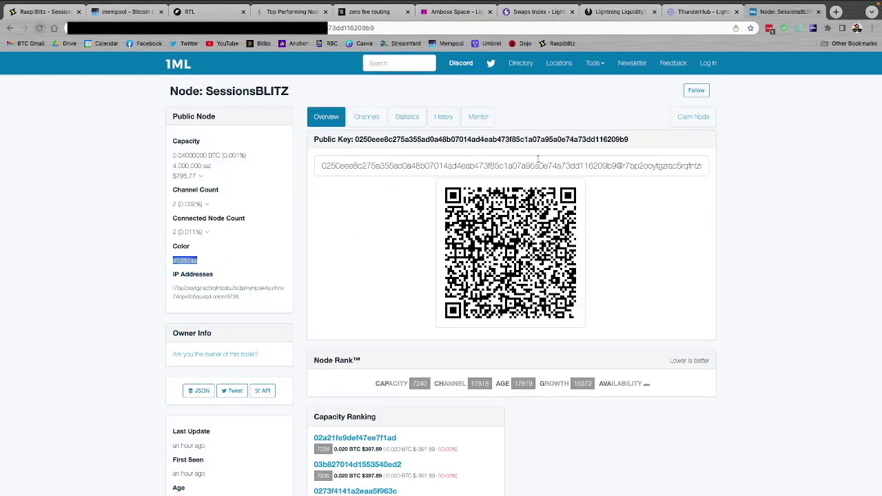
Select and copy the node's full connection address, public key plus onion host
double_click(433, 140)
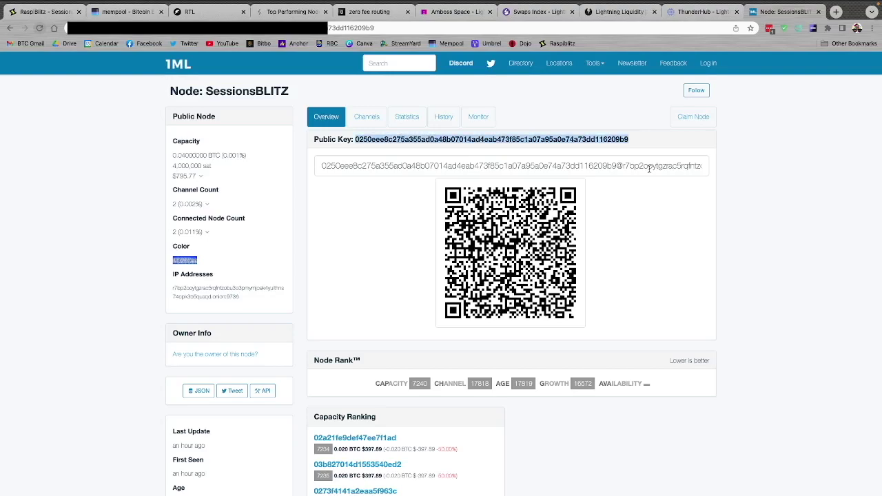
click(763, 199)
click(434, 168)
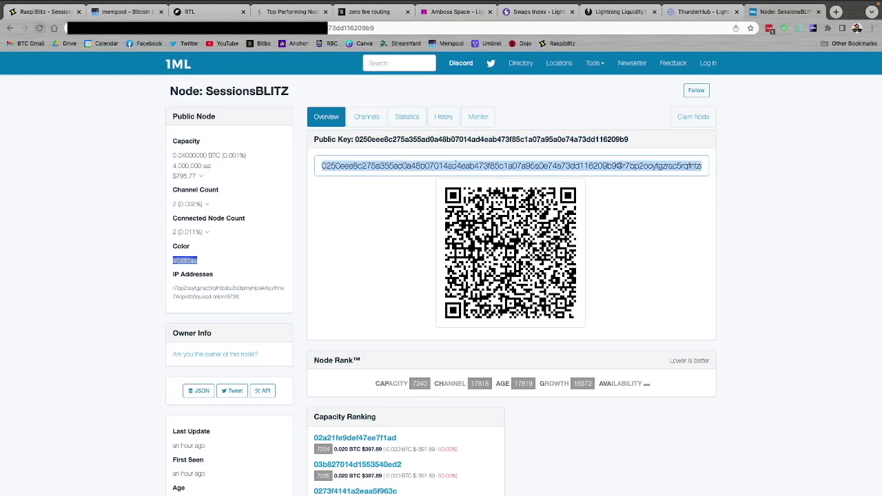
drag(646, 166, 742, 171)
click(650, 167)
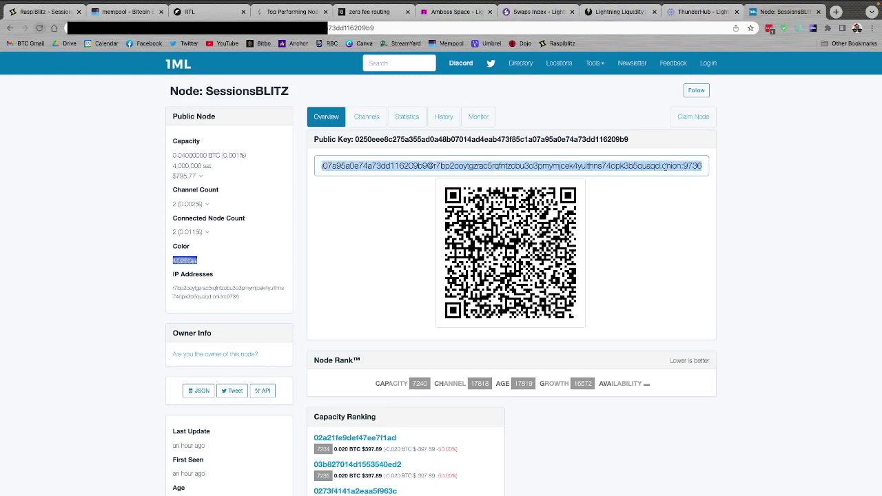
click(776, 198)
click(518, 165)
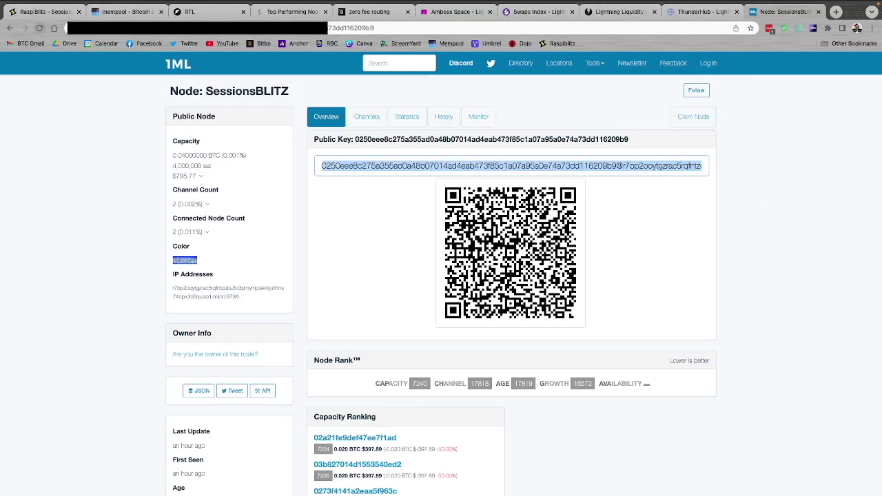
key(super+Tab)
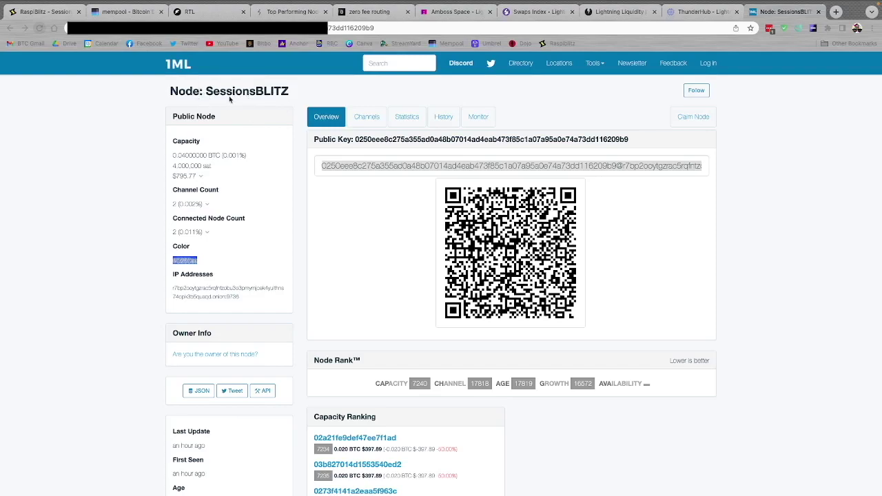
Glance at the RaspiBlitz dashboard, then reselect the SessionsBLITZ connection URI on 1ML
click(21, 12)
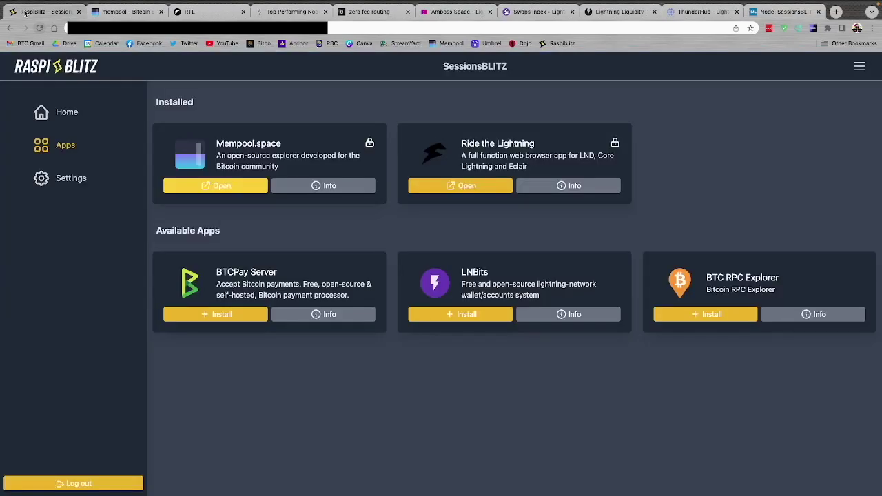
click(67, 113)
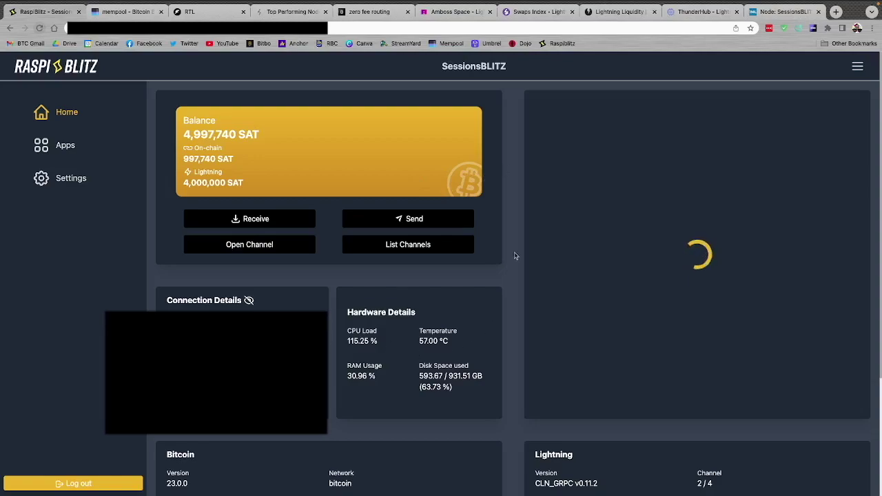
click(781, 12)
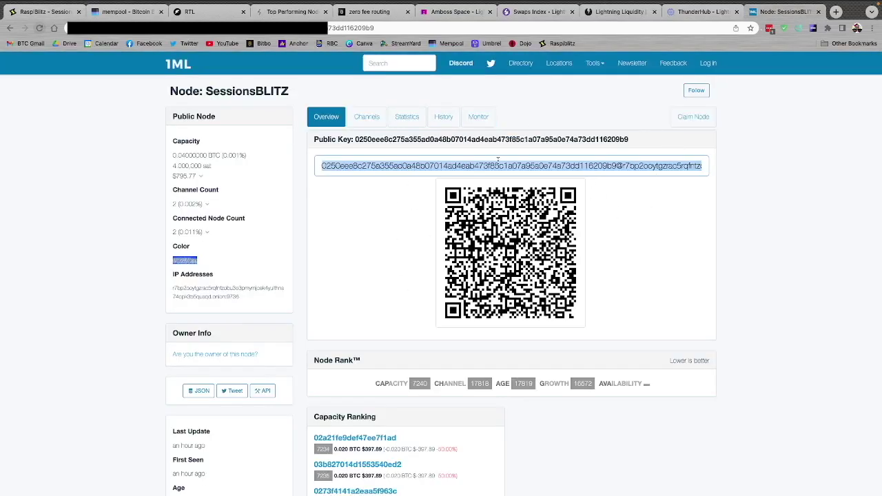
click(421, 169)
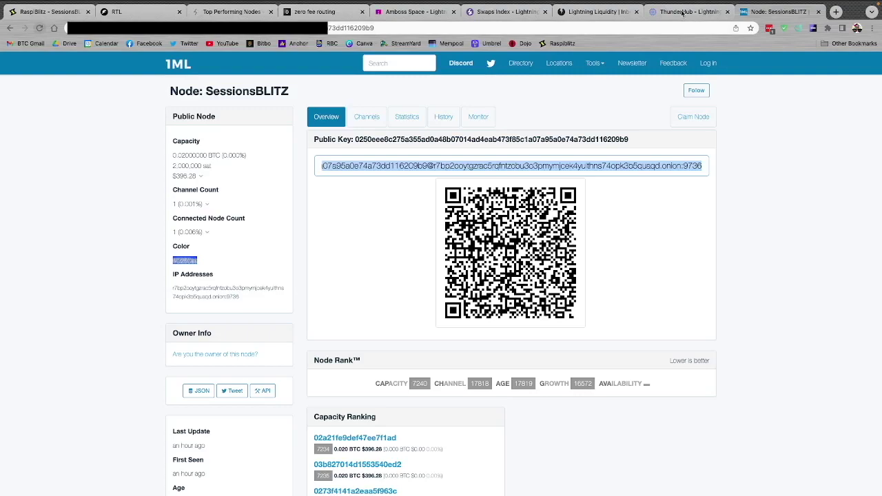
Replace New Node with the SessionsBLITZ URI and set channel size to 2000000 sats
click(682, 12)
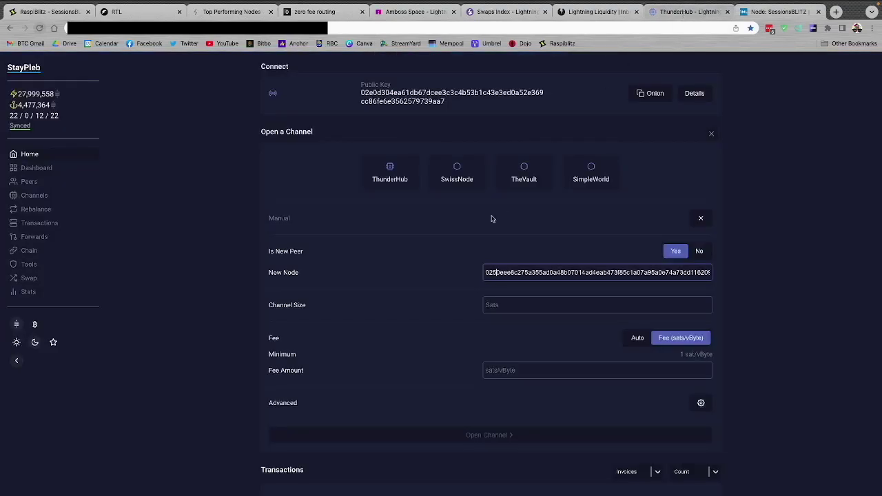
triple_click(565, 274)
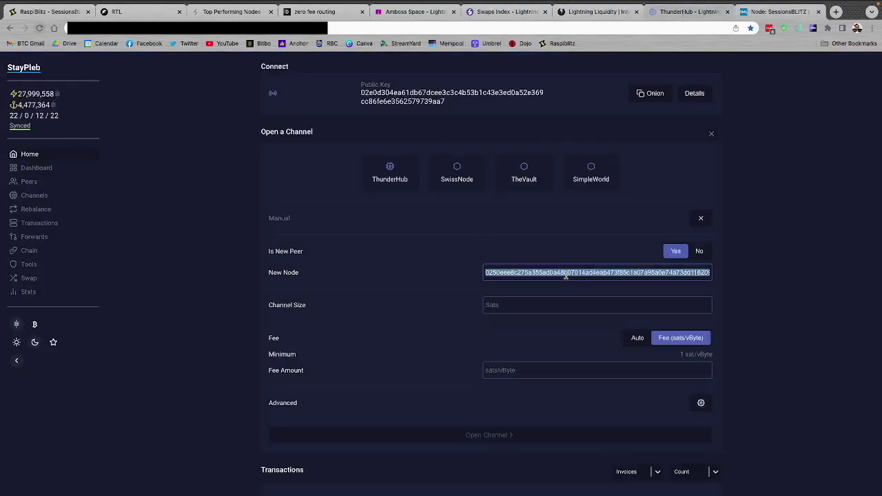
key(ctrl+v)
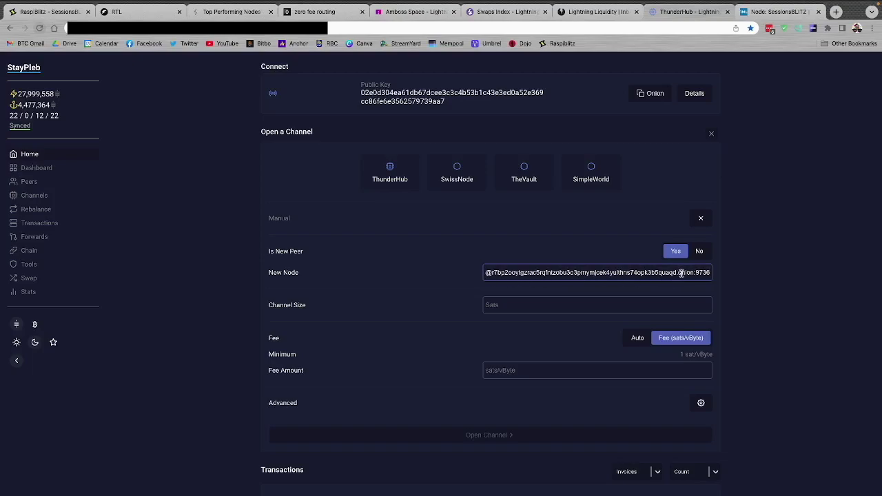
click(524, 304)
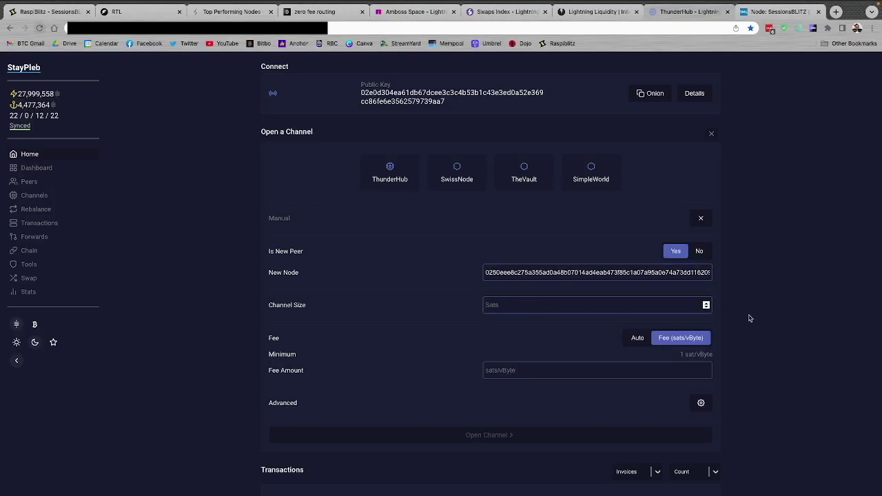
text(2000000)
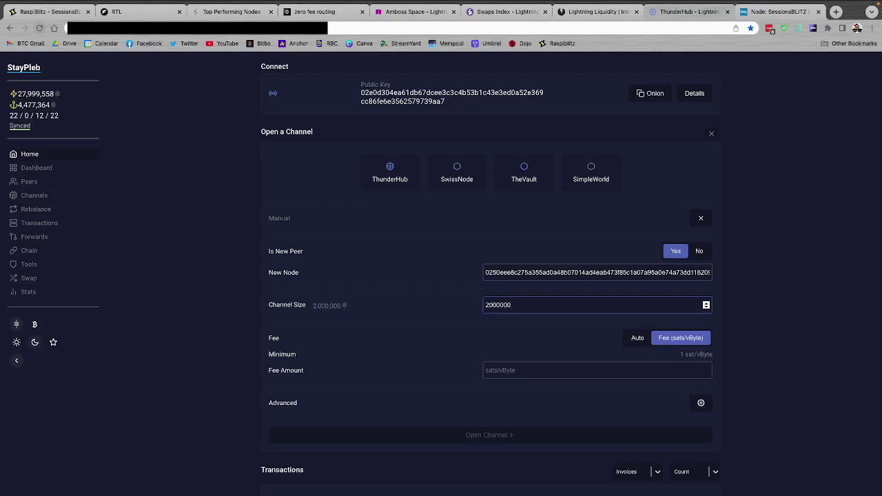
scroll(759, 336, down, 1)
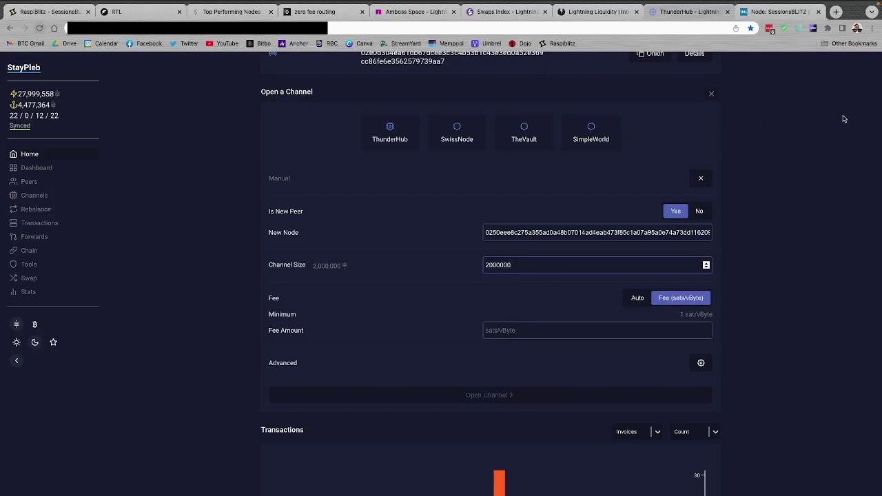
Check fees in the RaspiBlitz Mempool.space app (13 sat/vB high priority), then return to ThunderHub
click(46, 13)
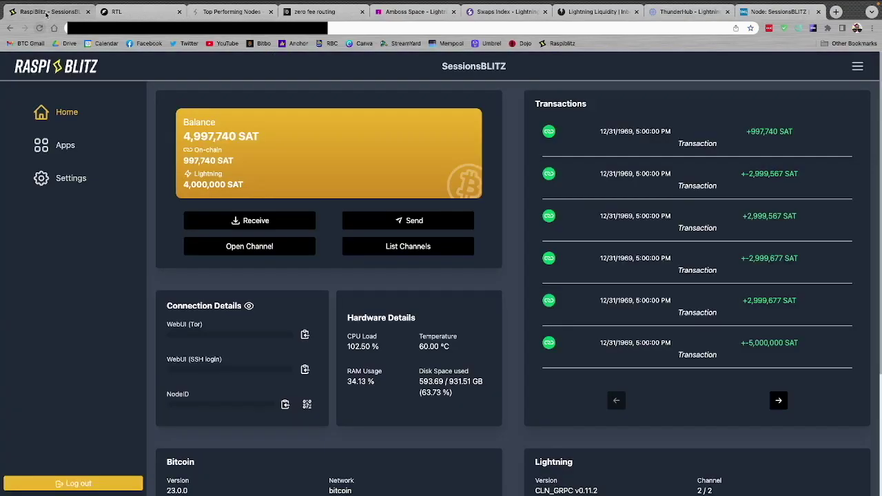
click(66, 145)
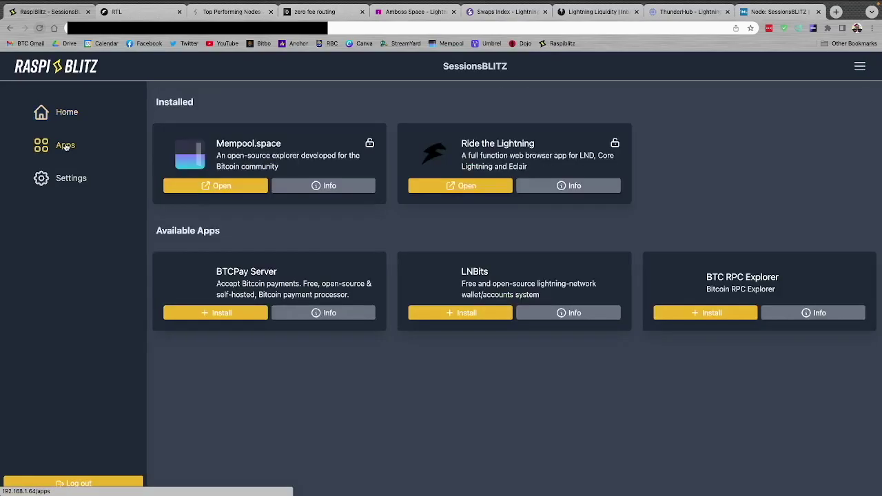
click(210, 187)
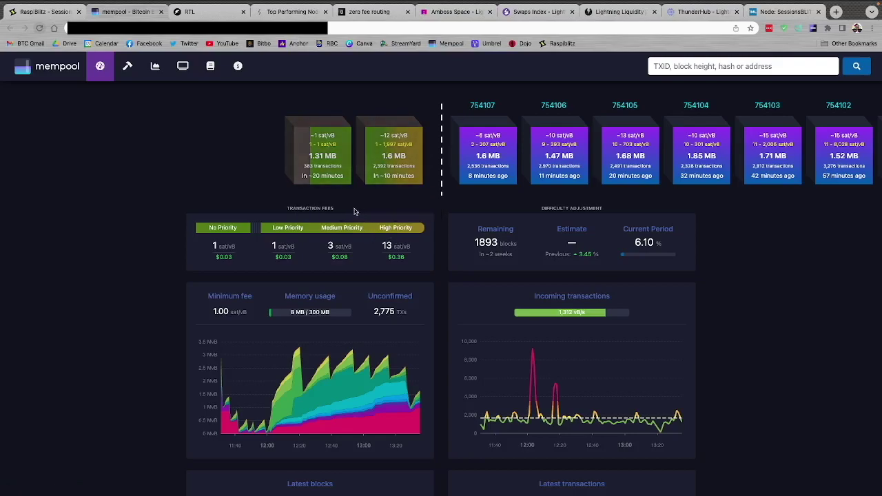
click(688, 12)
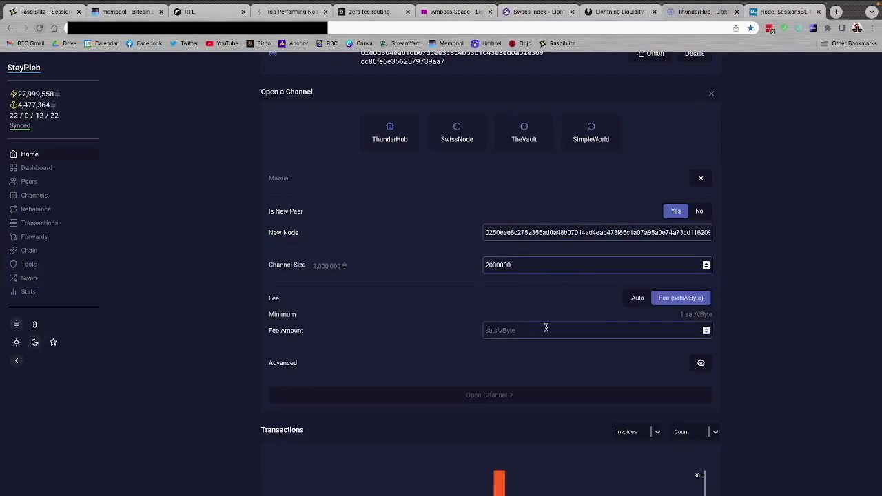
Set a 13 sat/vByte fee, open the 2,000,000-sat channel, and move to RTL
click(510, 330)
text(13)
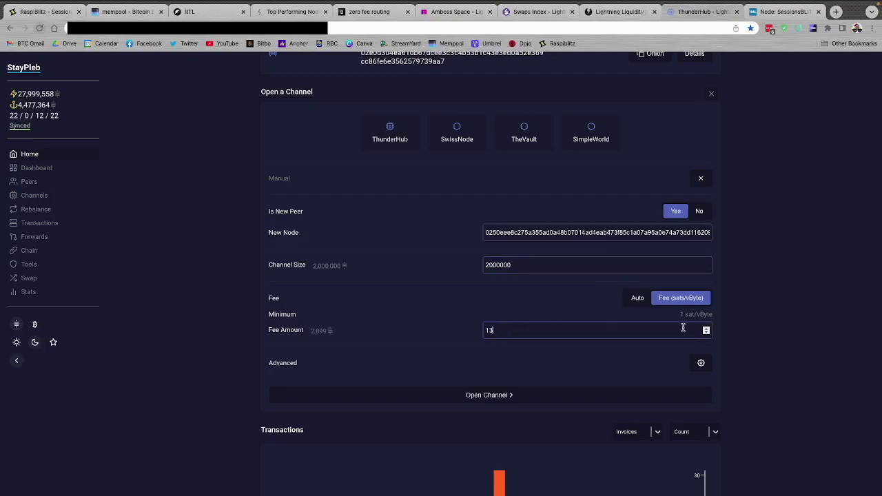
scroll(766, 339, down, 1)
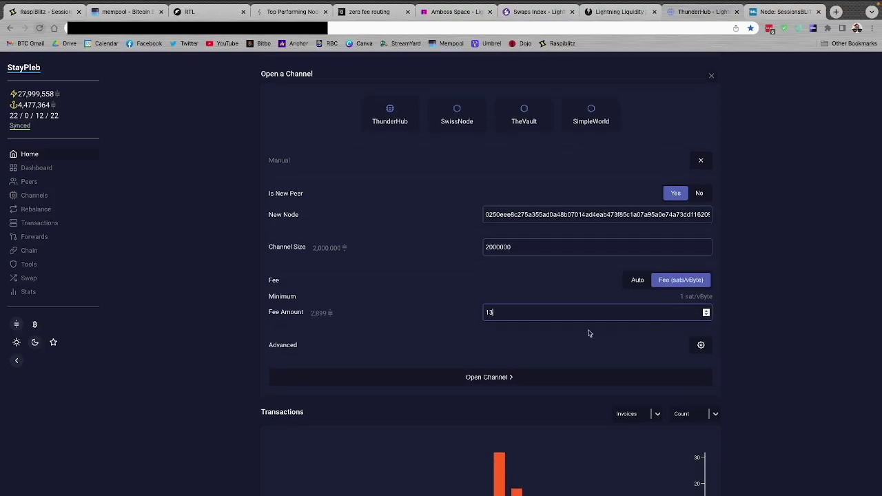
click(477, 382)
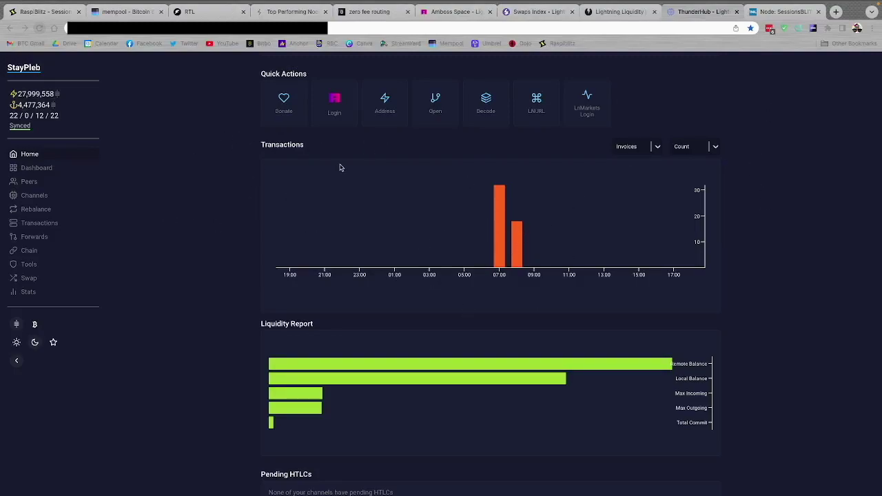
click(186, 12)
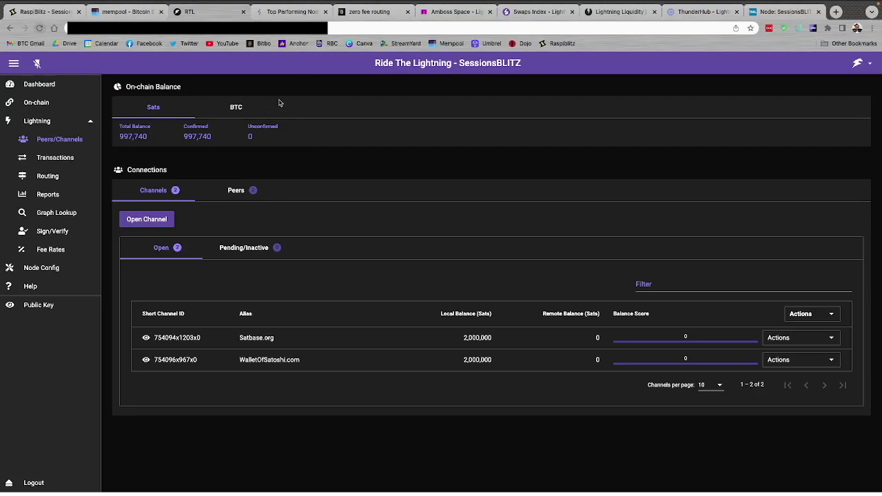
Move from RTL's channel list to zero fee routing's Get an inbound channel page
click(369, 15)
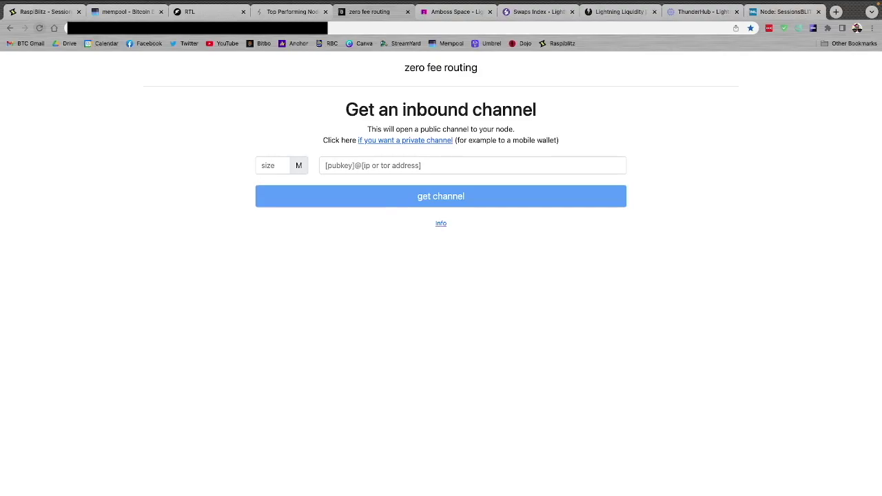
Paste the SessionsBLITZ URI, set size 1, and order the 1M channel for 10K sats
click(356, 167)
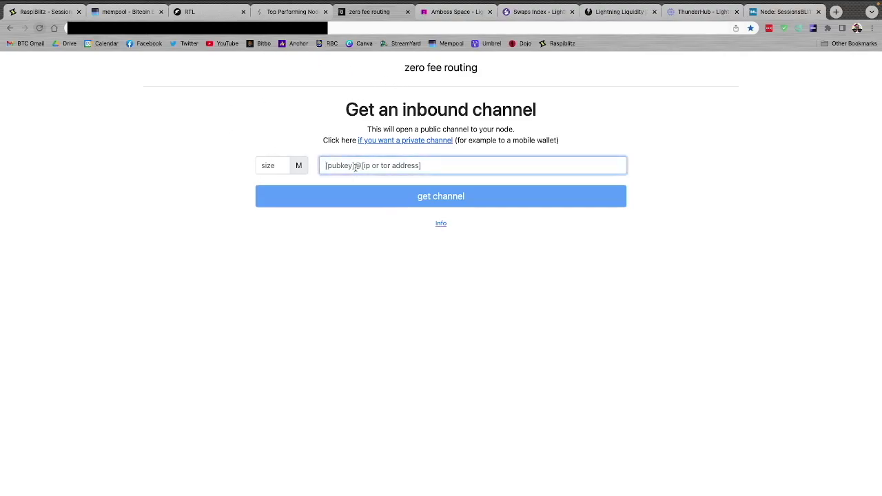
key(ctrl+v)
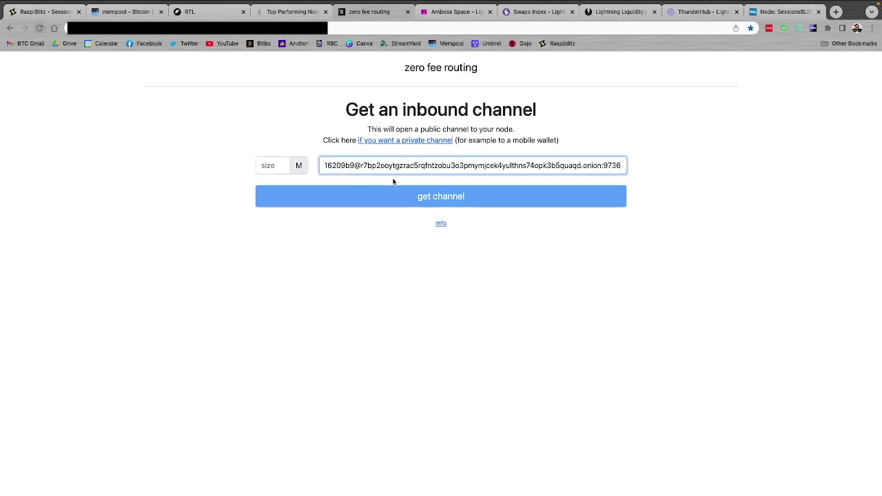
click(268, 165)
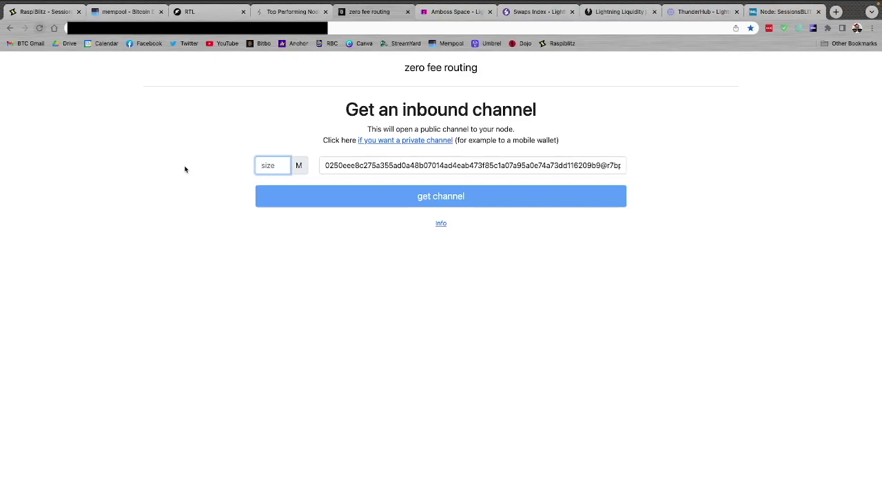
text(1)
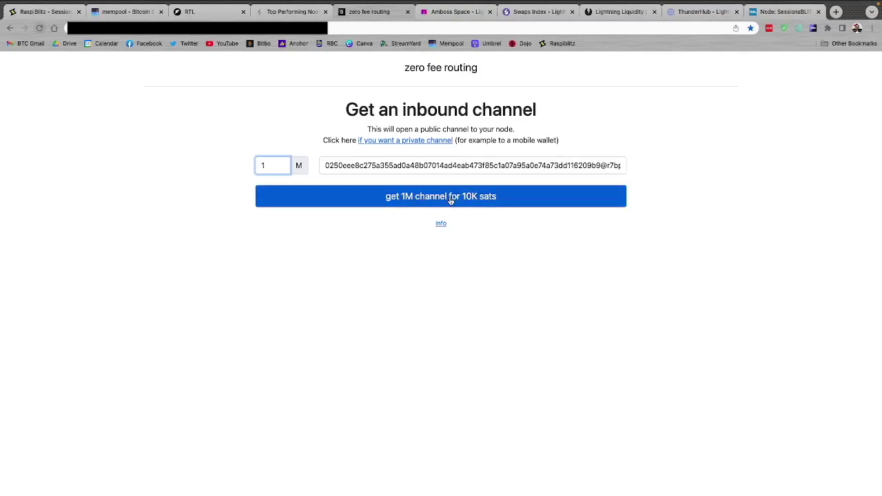
click(408, 200)
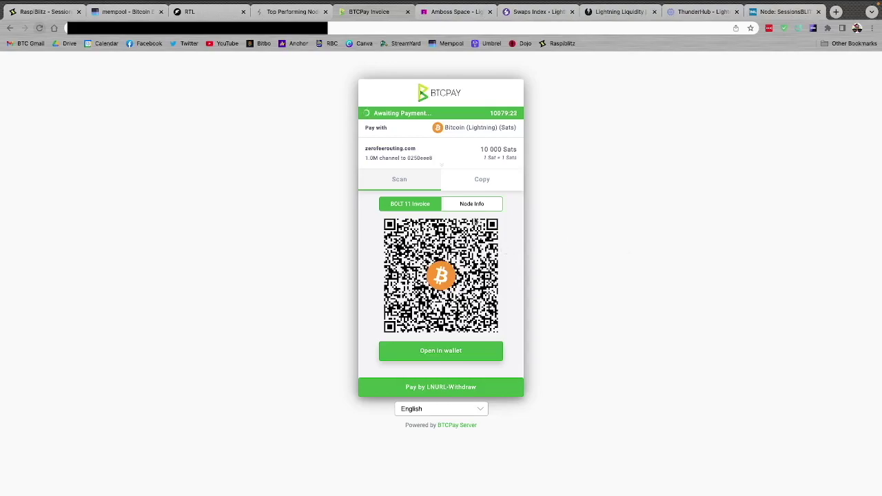
Copy the 10,000-sat BOLT 11 invoice from BTCPay and go back to ThunderHub
click(473, 185)
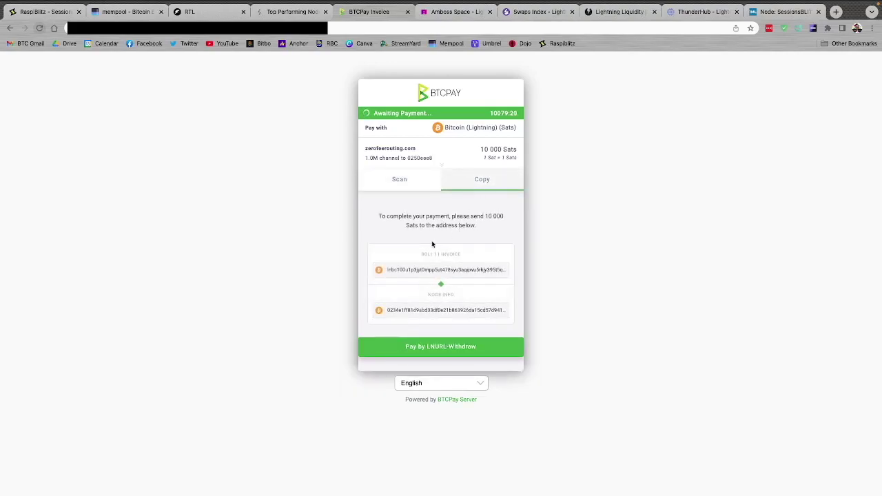
click(471, 272)
click(442, 270)
click(710, 13)
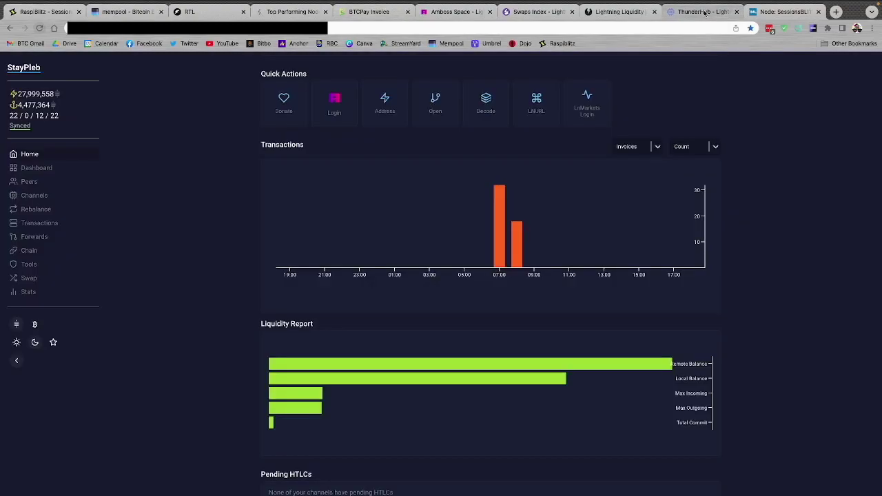
Paste the 10,000-sat zerofeerouting.com invoice into a new Lightning payment request
click(29, 156)
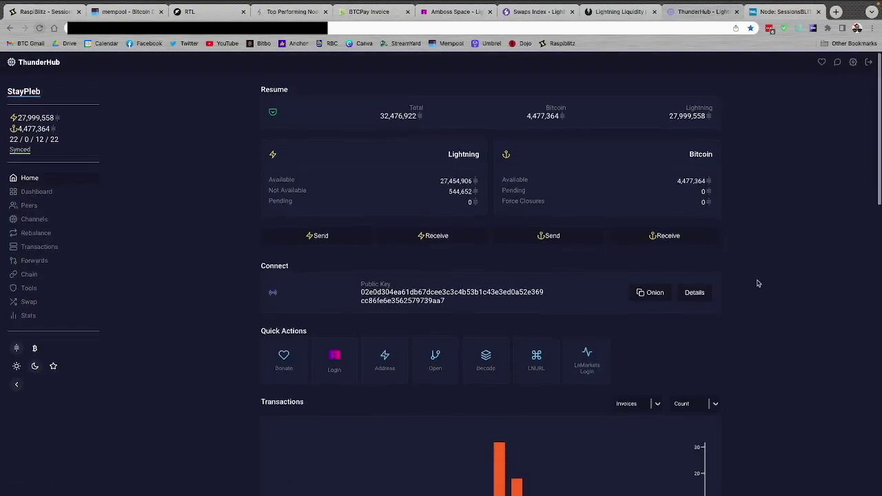
scroll(758, 283, down, 1)
click(338, 226)
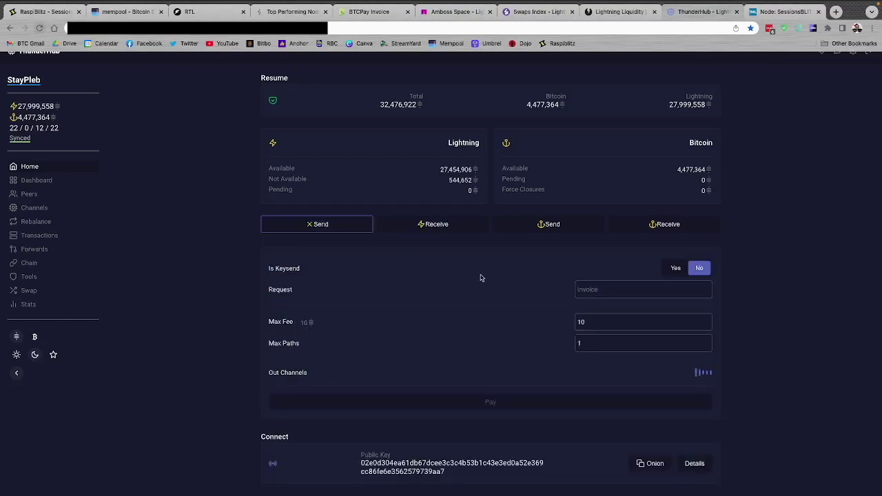
click(596, 291)
key(ctrl+v)
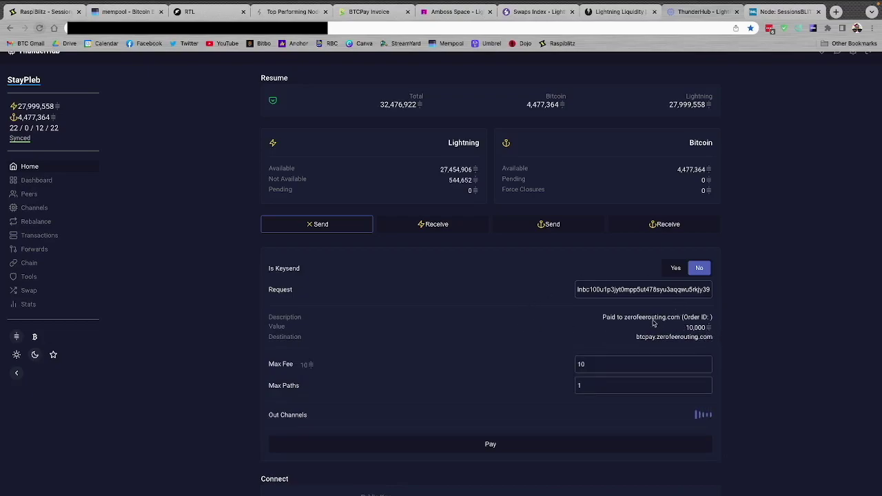
Set the payment's max fee to 100 and max paths to 10
click(582, 365)
text(0)
key(Tab)
scroll(816, 374, down, 1)
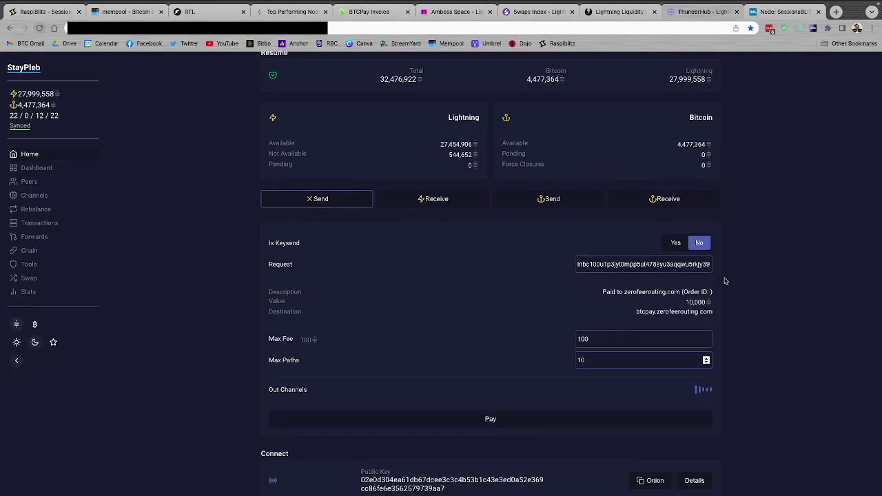
scroll(757, 275, up, 2)
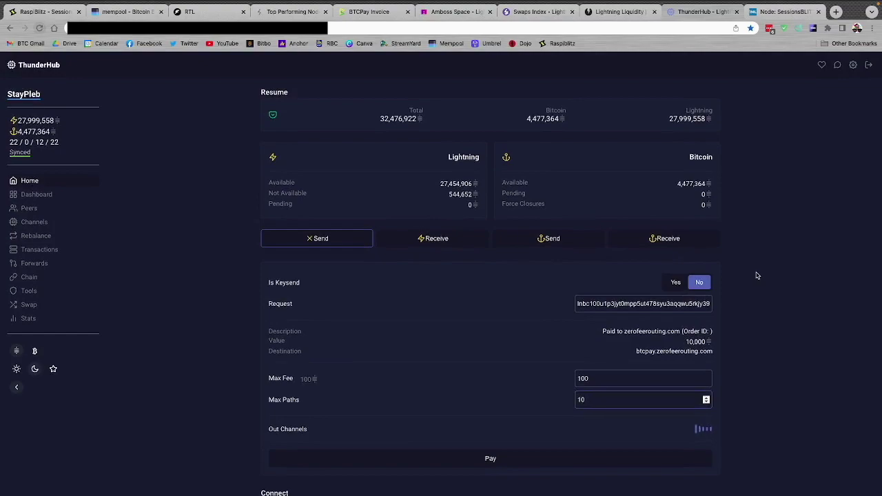
scroll(757, 276, down, 1)
scroll(757, 276, down, 1)
scroll(757, 276, up, 2)
scroll(780, 318, down, 3)
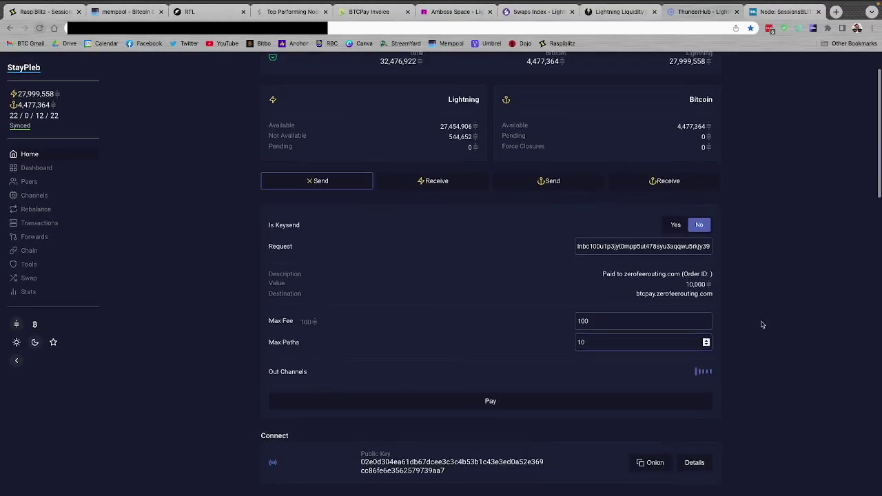
Pay the 10,000-sat invoice, then switch to zero fee routing's thank-you page
click(490, 401)
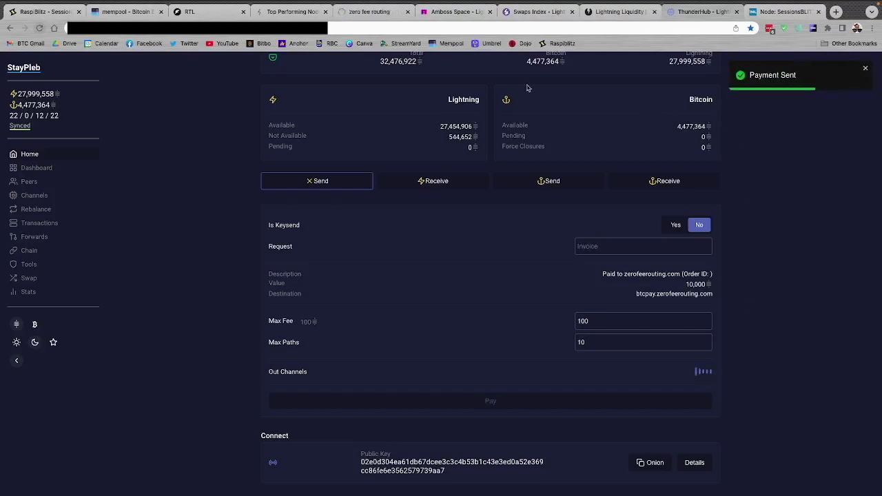
click(385, 11)
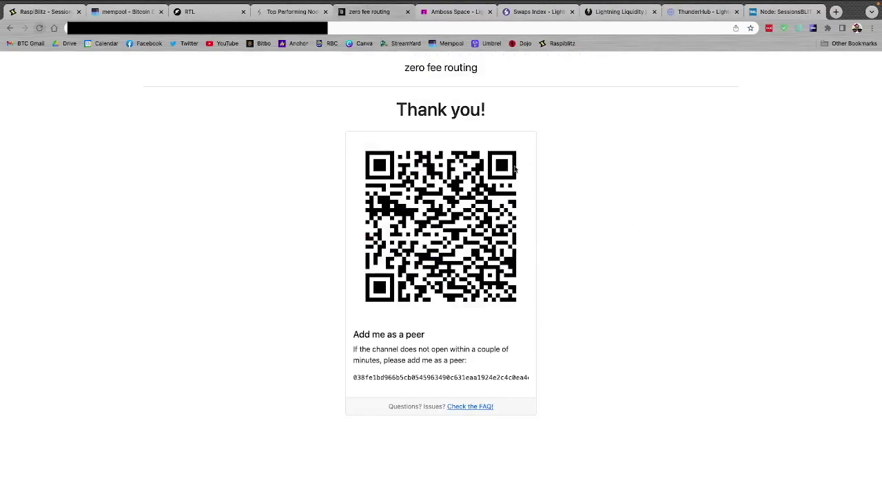
Copy the pubkey under 'Add me as a peer' and go back to RTL
double_click(451, 378)
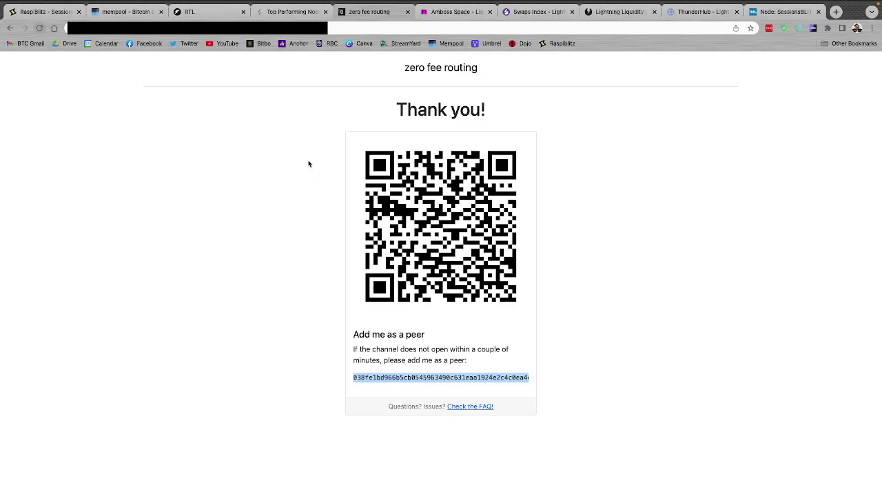
click(193, 12)
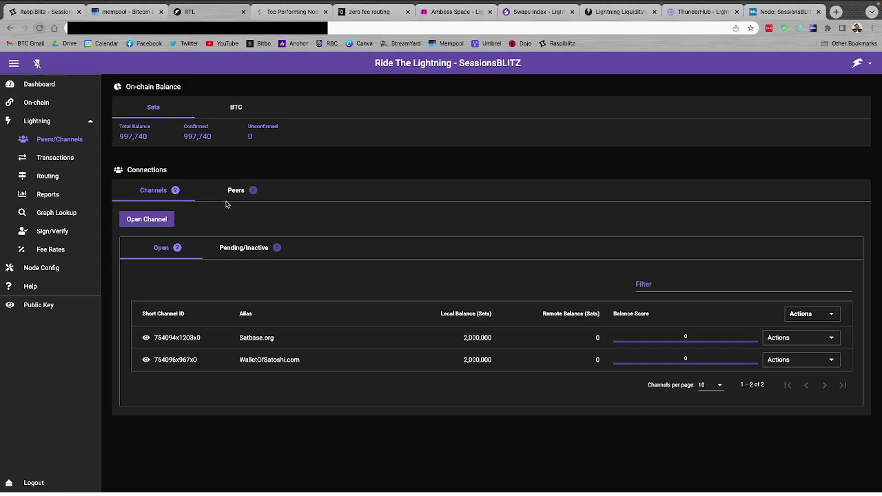
Add zero fee routing as a peer from the pasted pubkey, choosing Do It Later for the channel
click(236, 192)
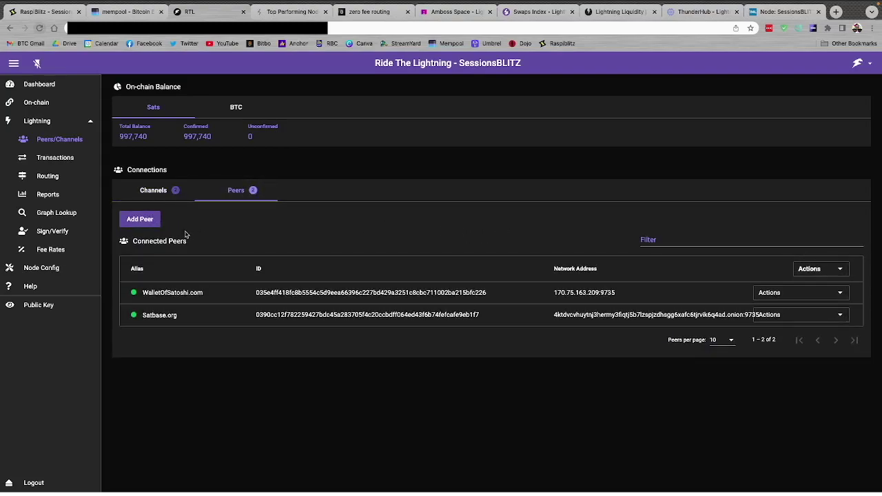
click(145, 220)
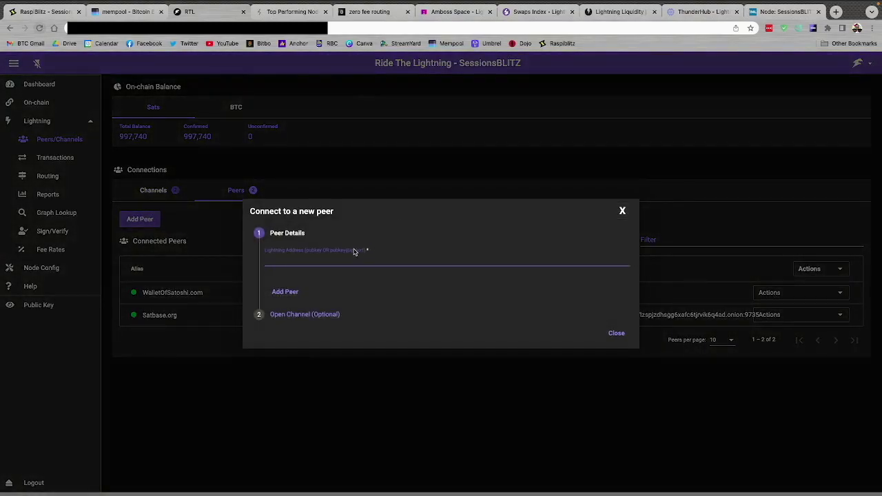
key(ctrl+v)
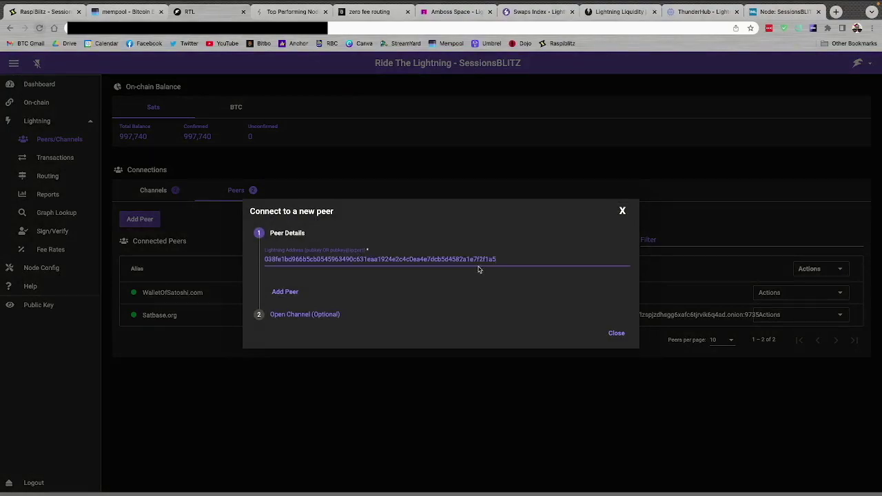
click(288, 293)
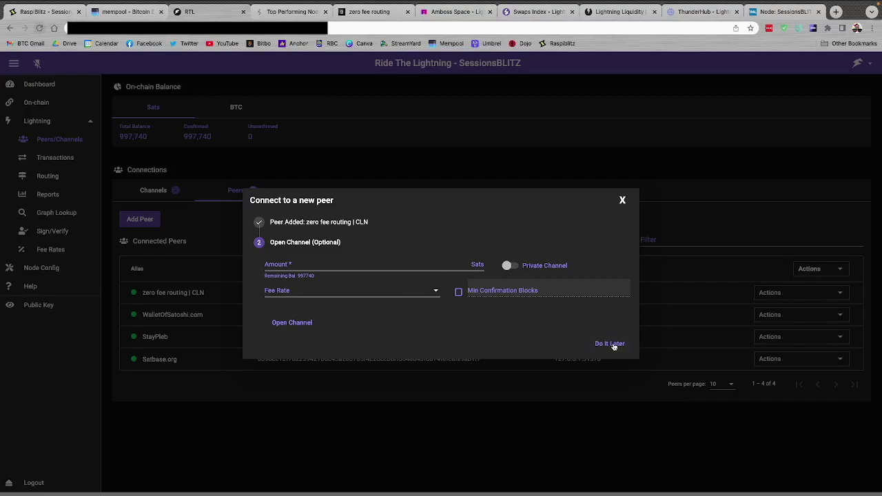
click(610, 343)
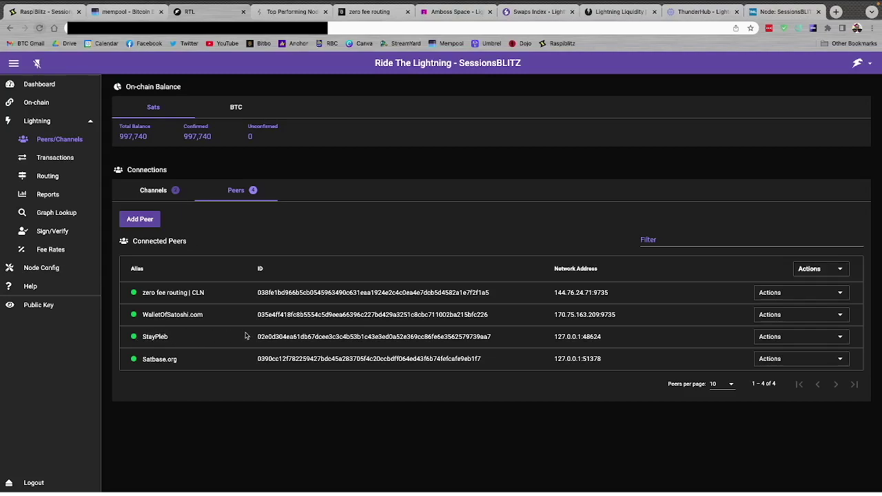
drag(259, 335, 361, 336)
click(433, 334)
Scroll through the Amboss Magma channel offers, then go to Lightning Network+ swaps
click(435, 12)
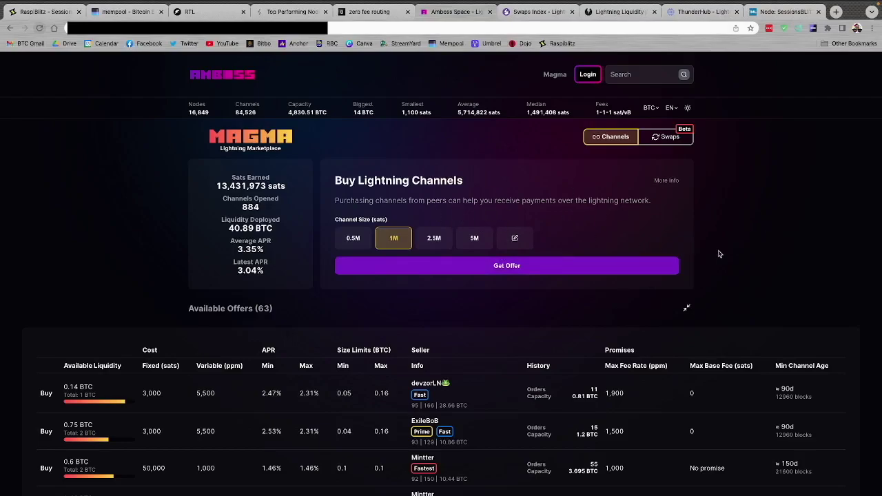
scroll(719, 254, down, 1)
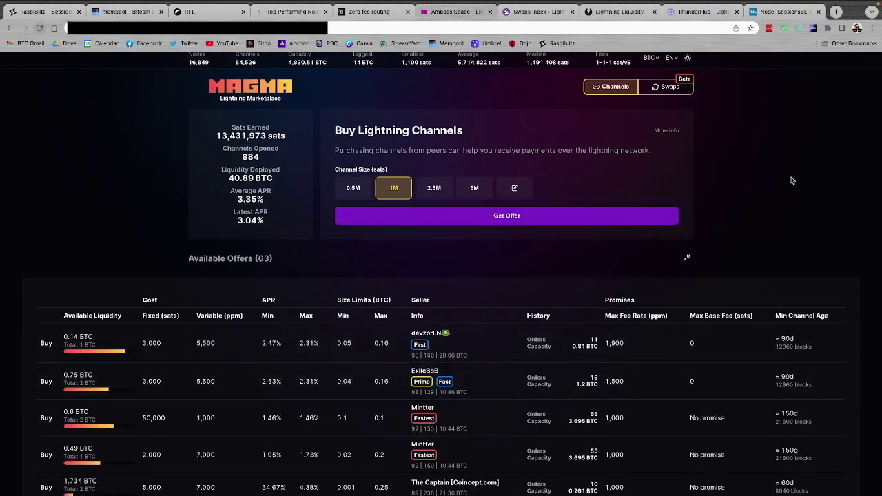
scroll(792, 181, up, 1)
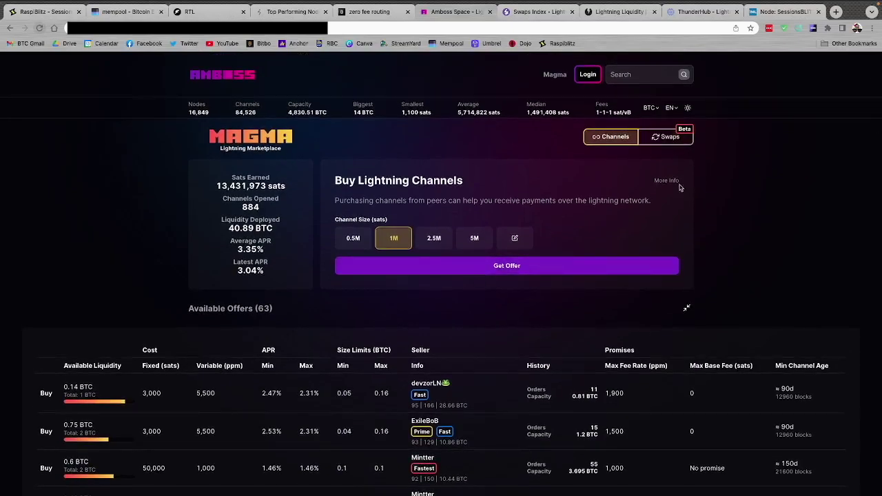
click(529, 12)
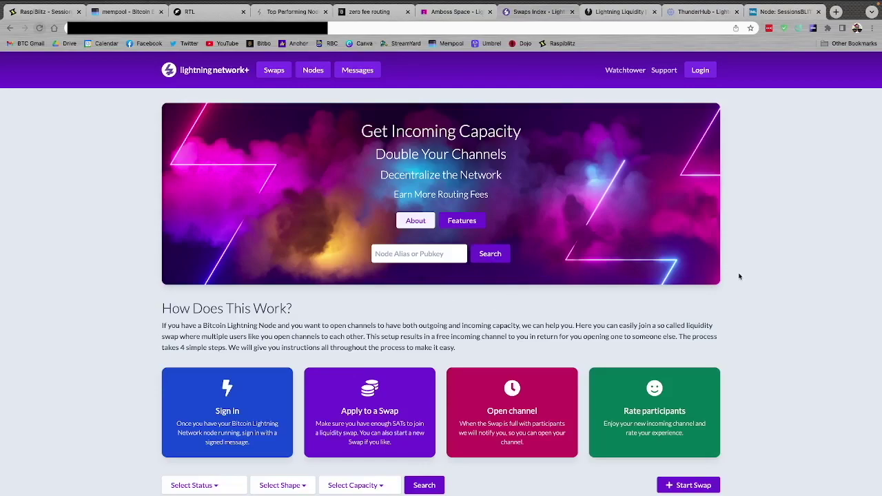
View the Top Performing Nodes and Voltage Flow liquidity pages, then return to RTL's peers list
click(600, 14)
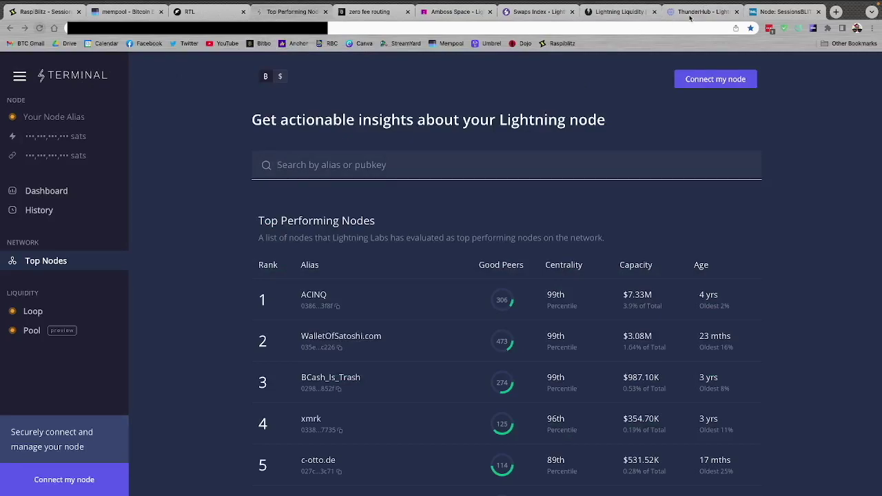
click(618, 15)
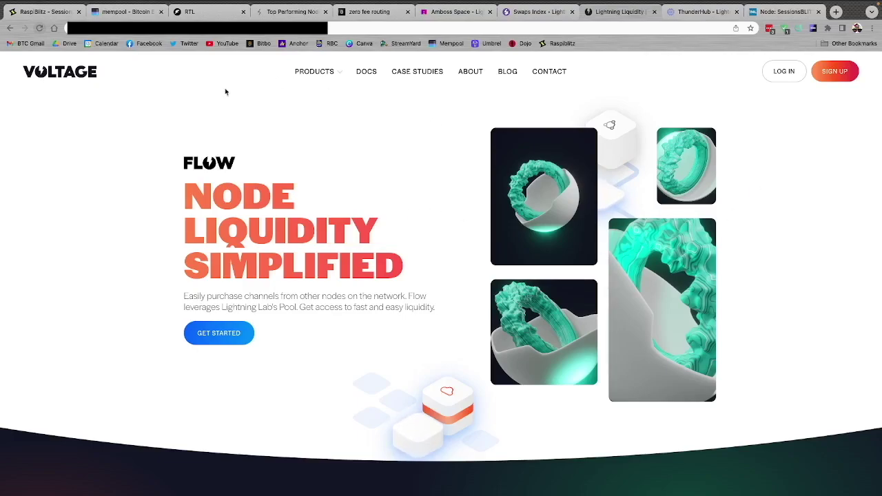
key(super+1)
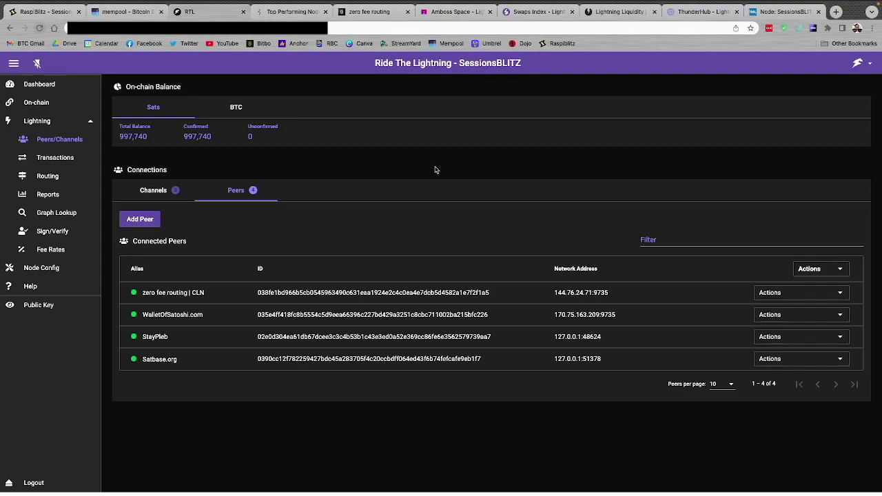
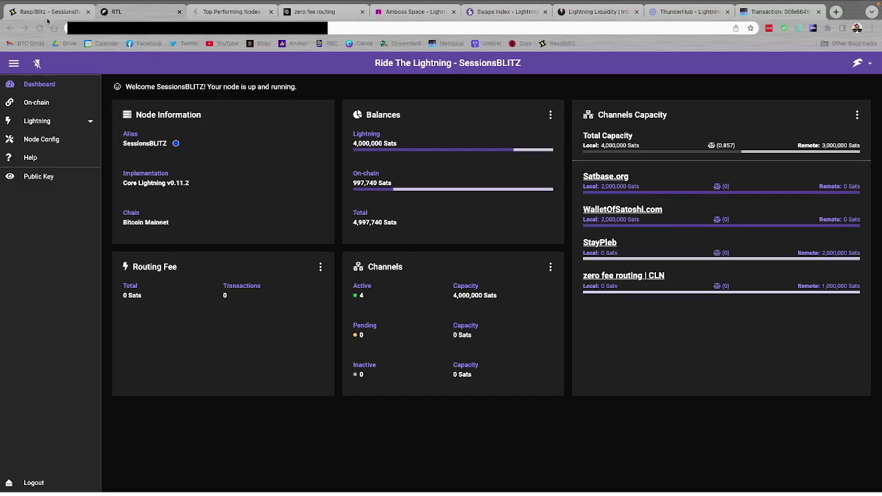
Glance at the RaspiBlitz home page, then open RTL's Lightning Transactions page
click(47, 19)
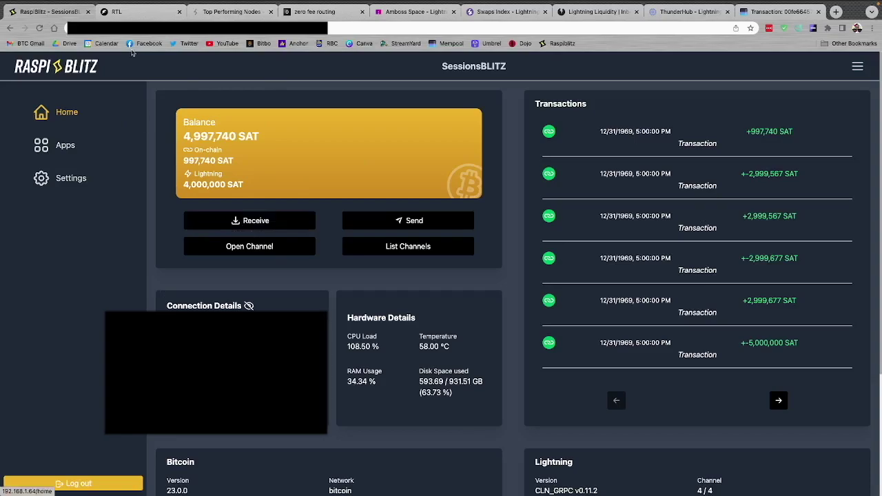
click(121, 12)
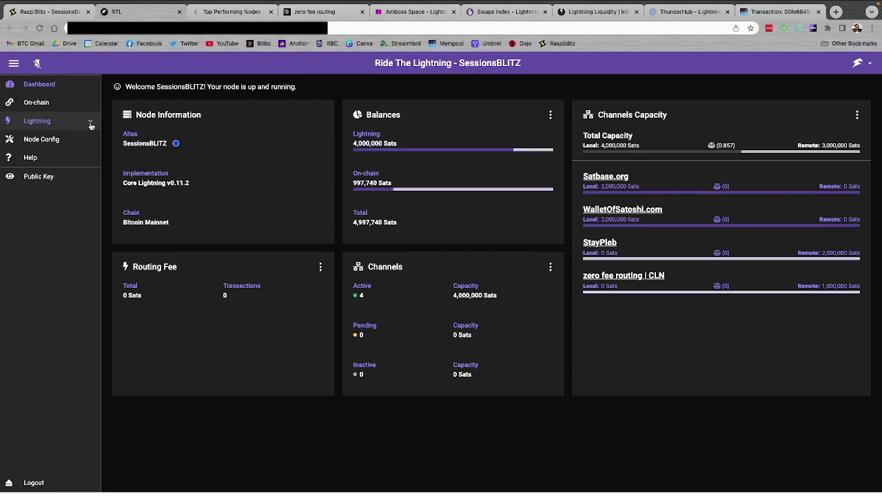
click(90, 126)
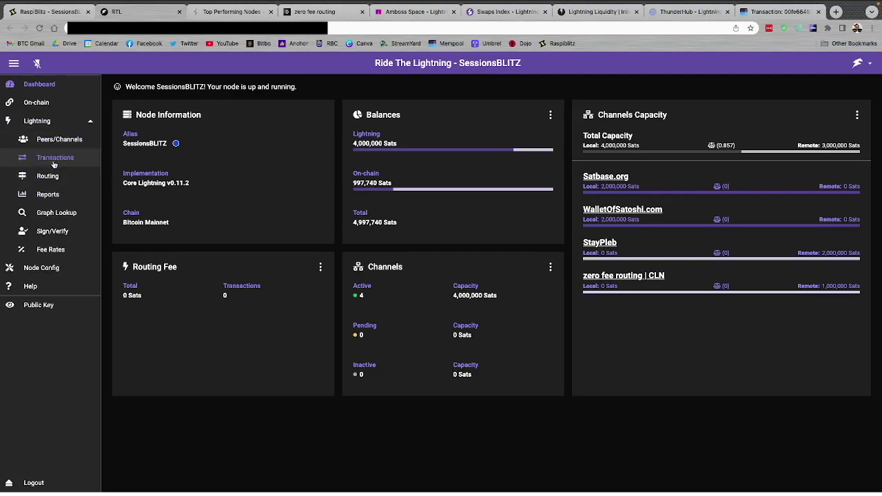
click(53, 160)
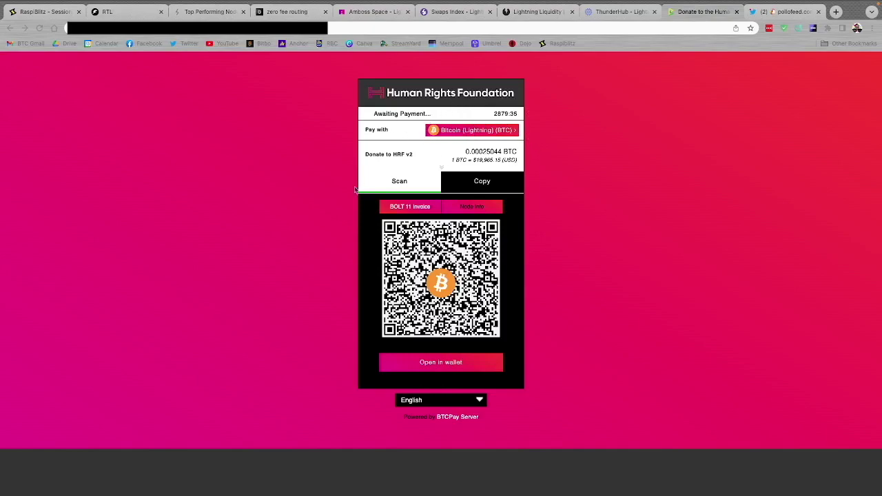
Copy the Human Rights Foundation donation's BOLT11 invoice text from the BTCPay invoice page
click(315, 249)
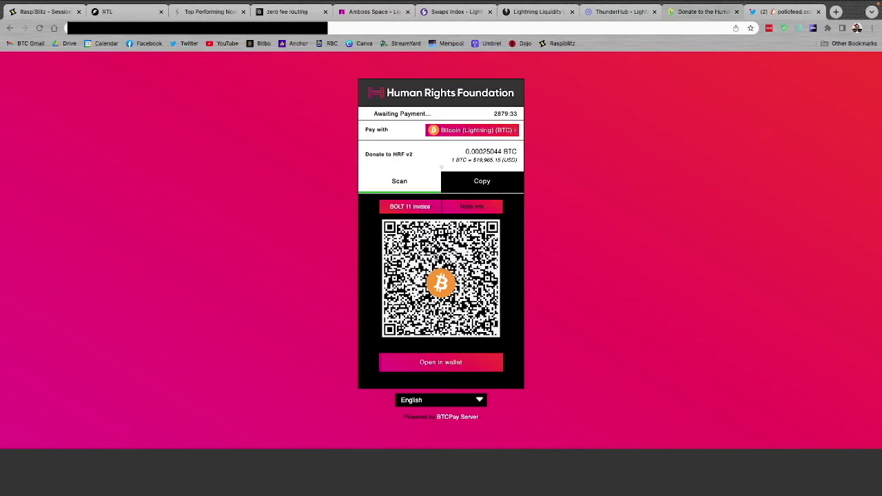
click(476, 183)
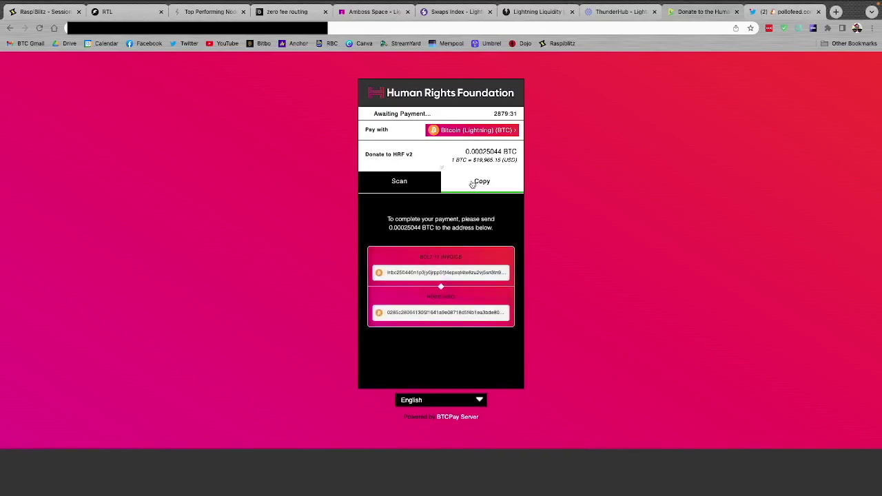
click(439, 273)
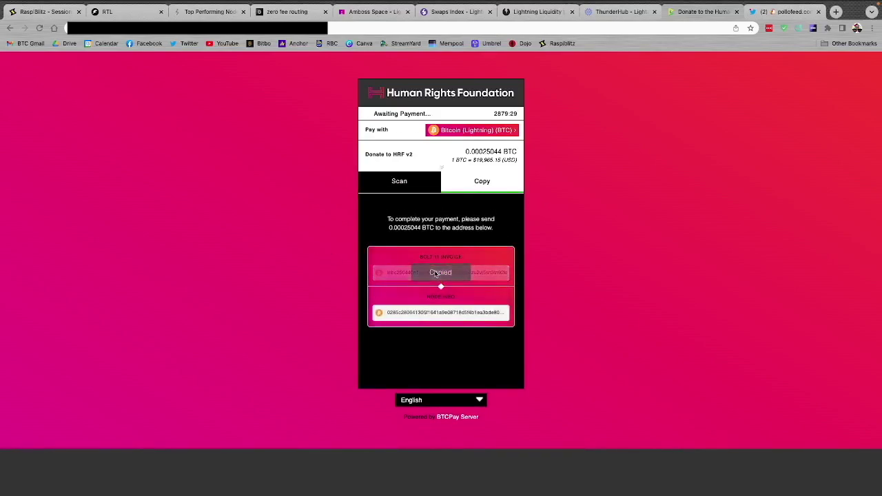
click(114, 12)
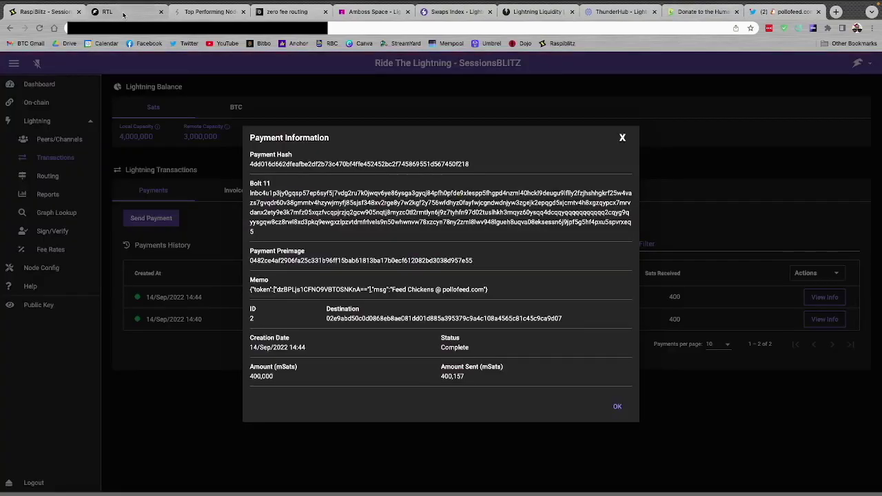
Paste the donation invoice into a new RTL payment and send the 25,044-sat payment
click(622, 139)
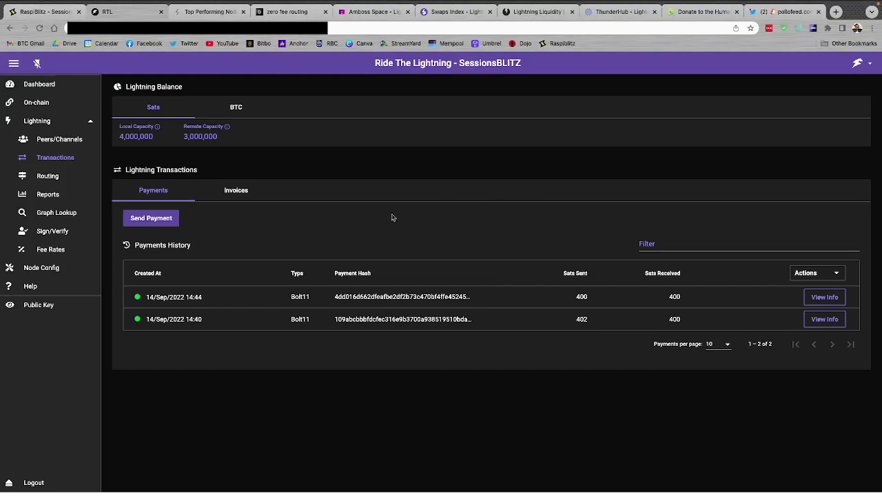
click(154, 218)
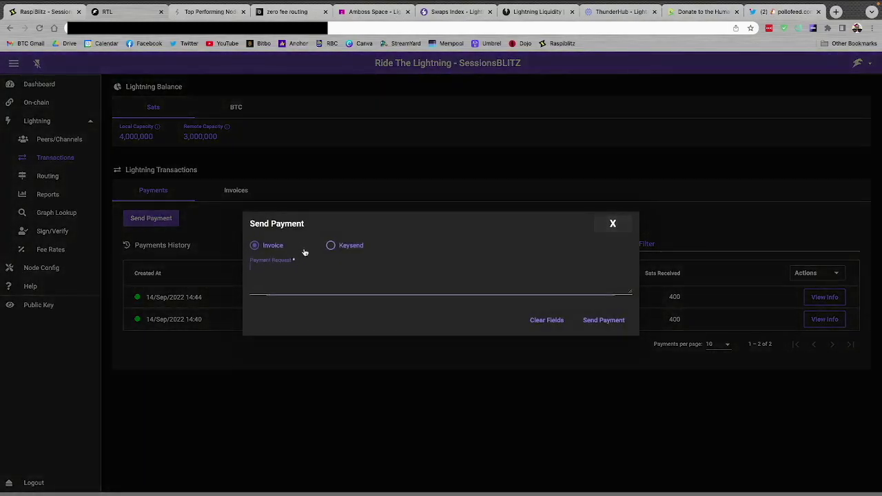
key(ctrl+v)
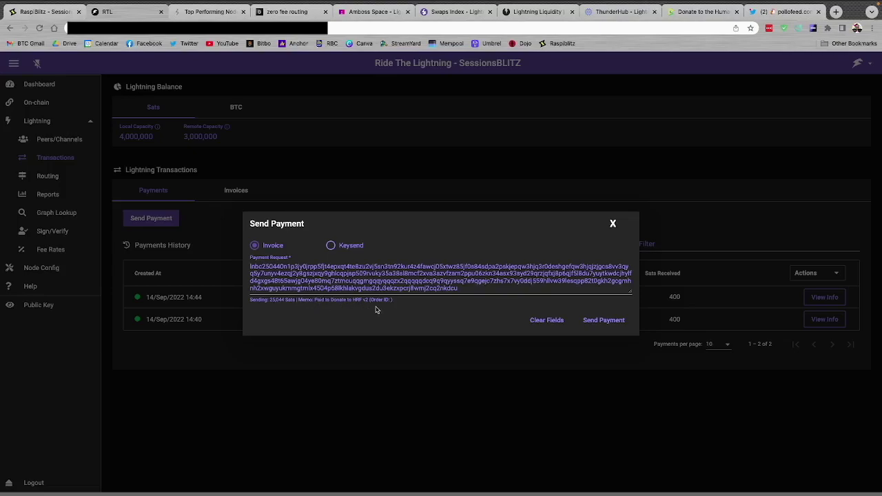
click(601, 322)
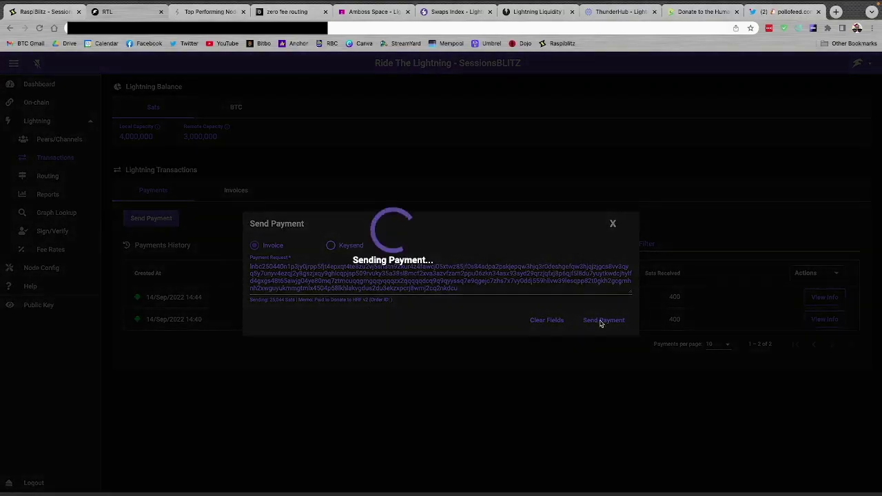
click(700, 12)
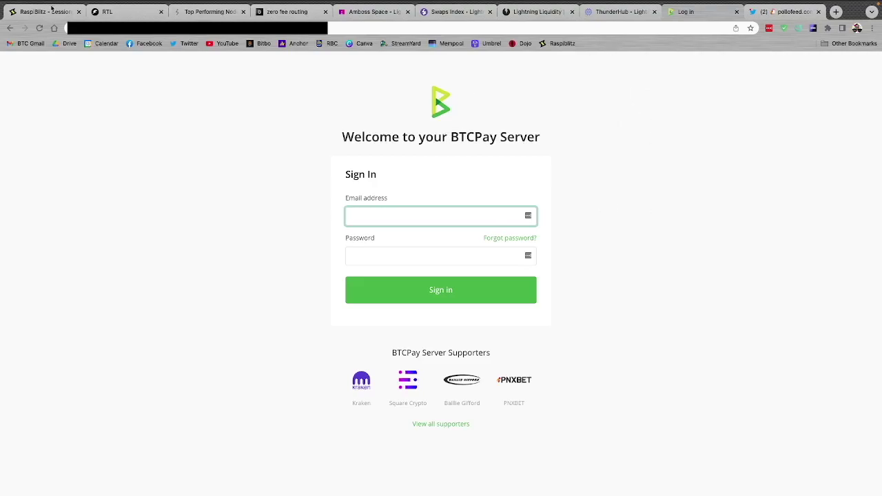
Return to RTL to see the 25,044-sat payment reported as sent
click(114, 12)
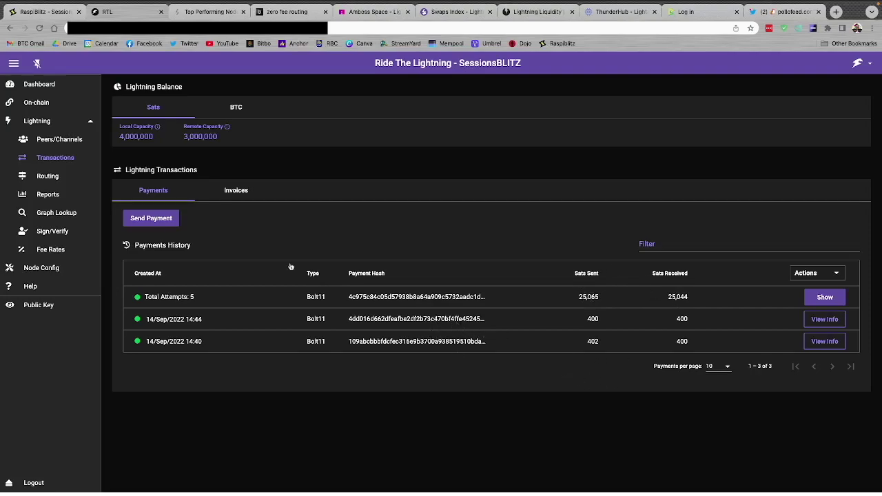
Check channel balances on the RTL dashboard, then view the empty Invoices list under Transactions
click(47, 89)
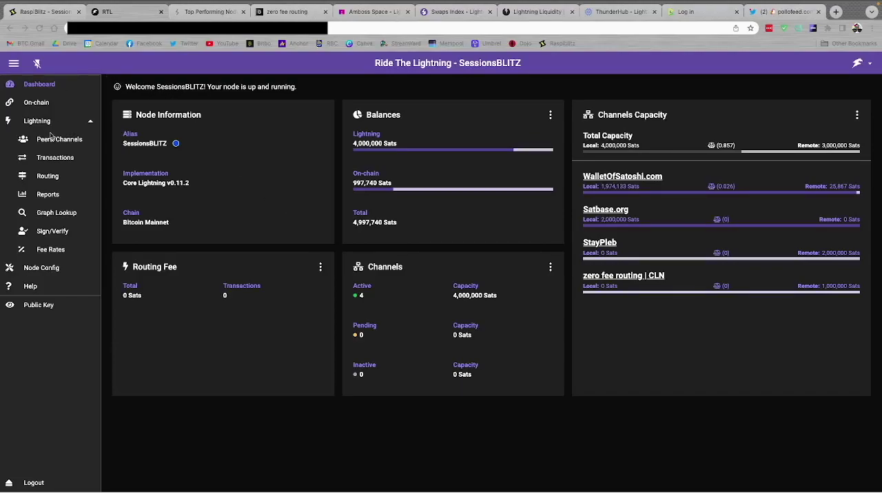
click(55, 158)
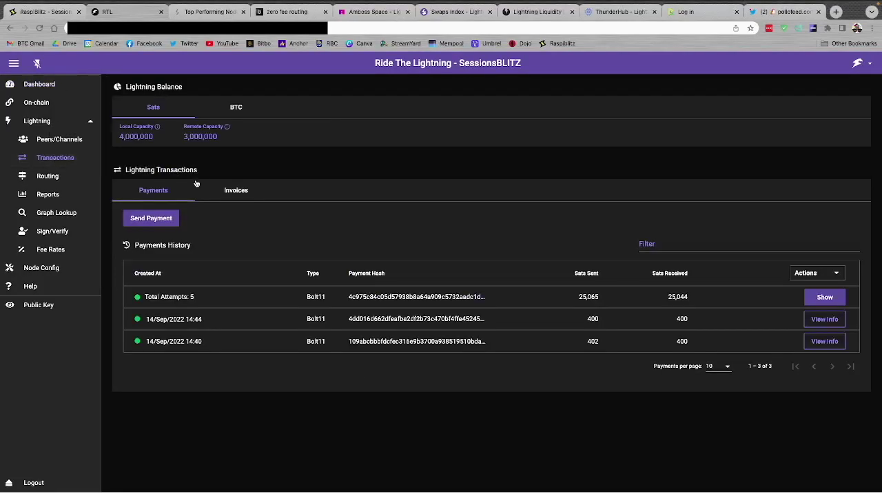
click(238, 192)
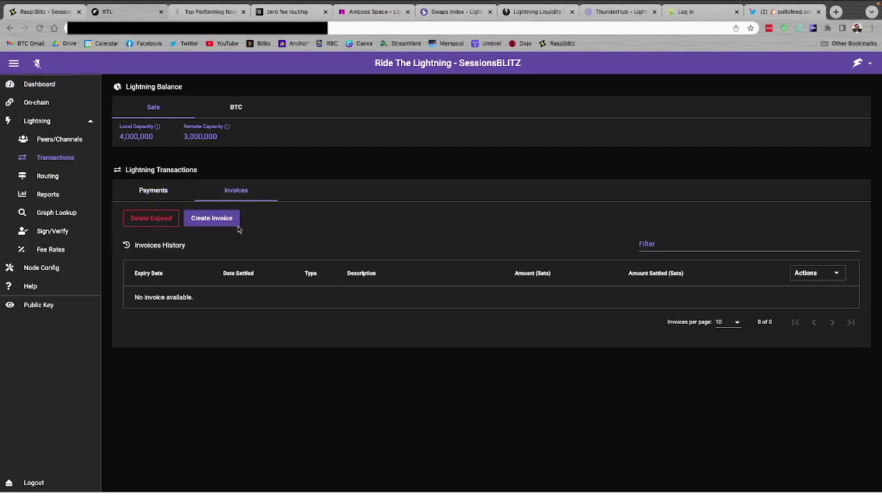
Create a 2,000-sat invoice with description 'test' and a 1-hour expiry
click(216, 219)
click(277, 245)
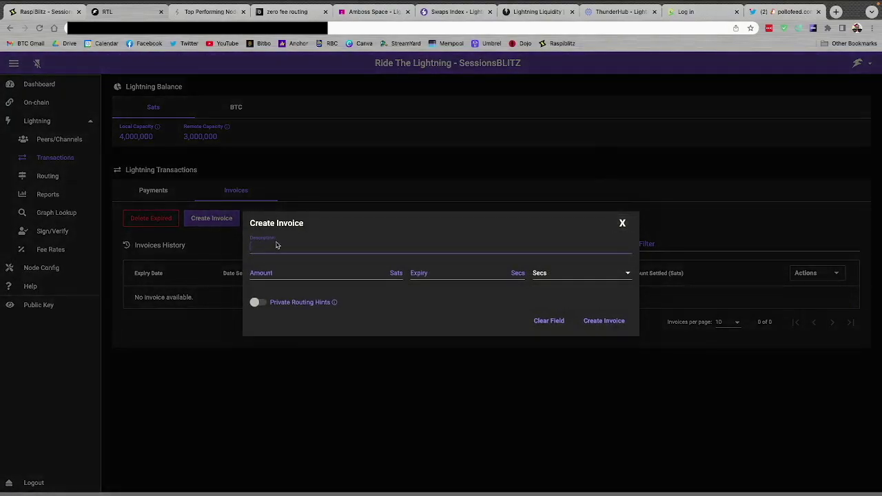
text(test)
click(312, 273)
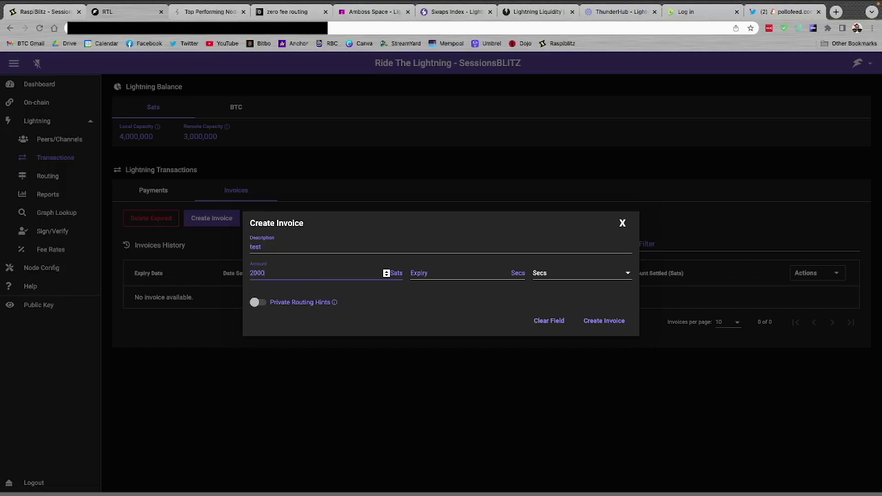
click(456, 273)
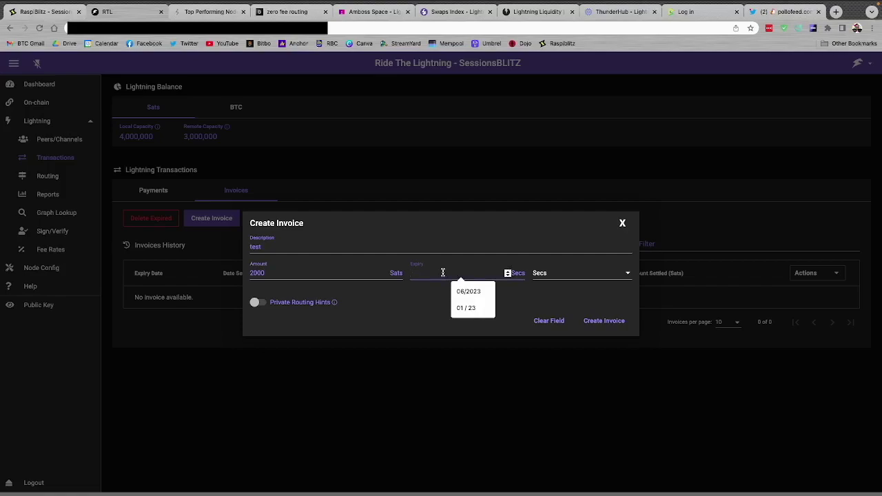
click(516, 298)
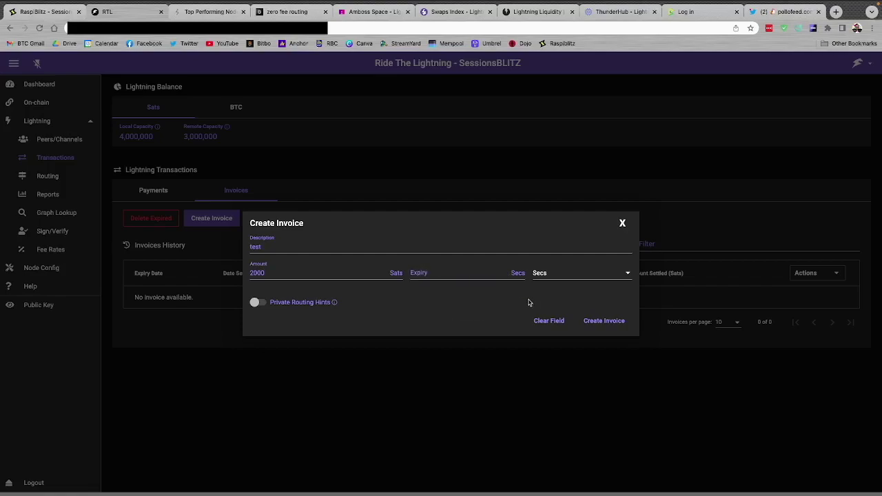
click(563, 277)
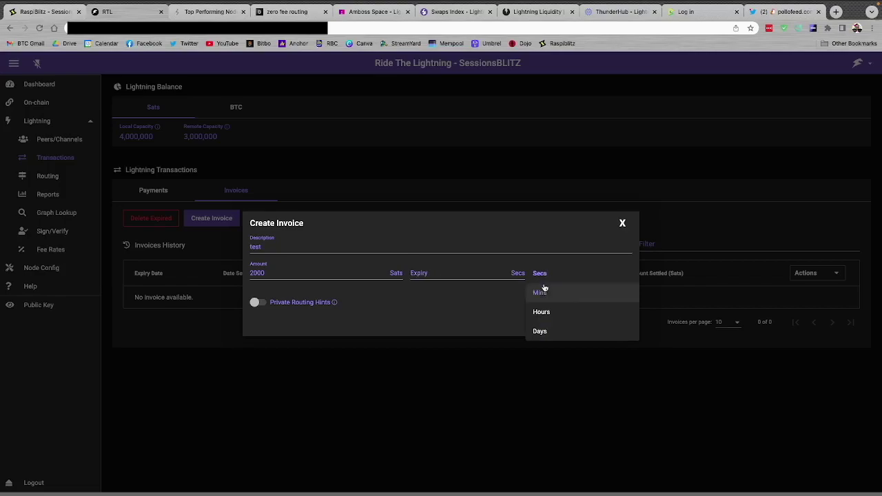
click(542, 313)
click(437, 273)
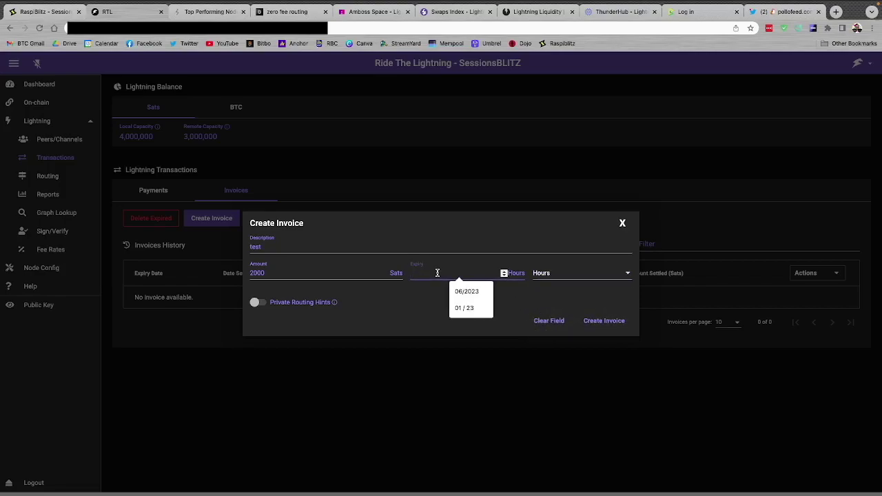
text(1)
click(430, 301)
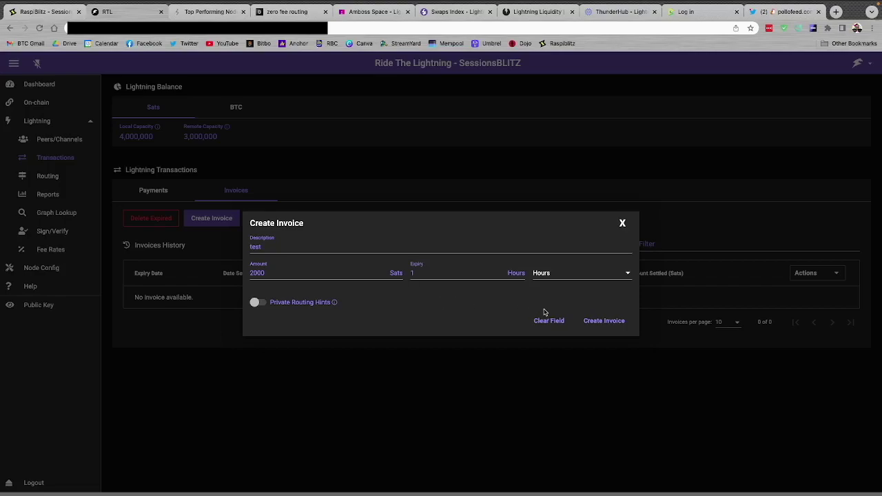
click(598, 321)
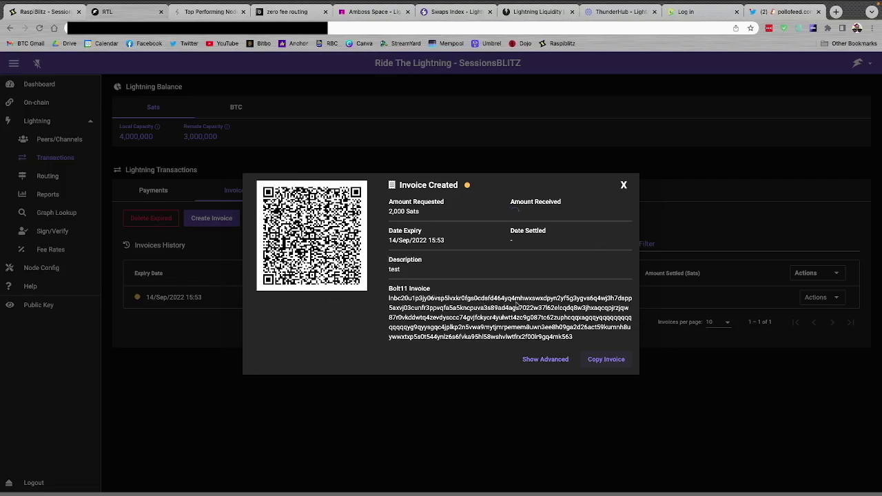
Copy the 2,000-sat Bolt11 test invoice and move to the BlueWallet desktop
double_click(470, 305)
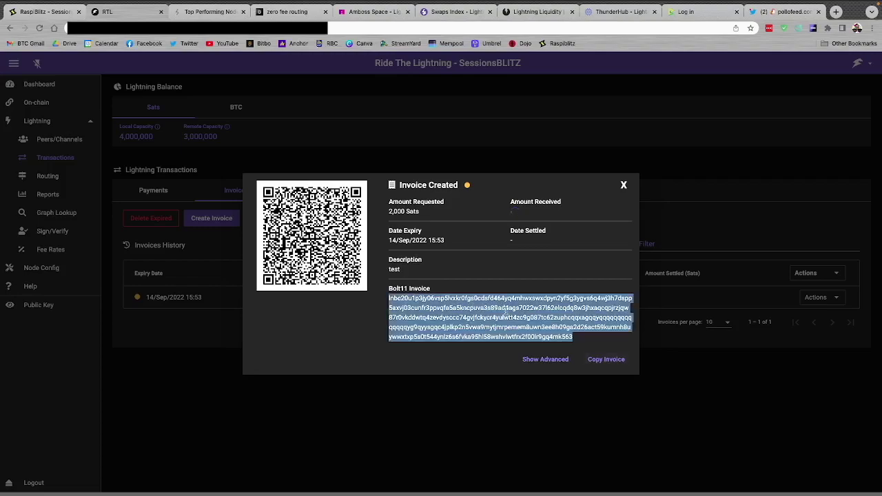
click(509, 322)
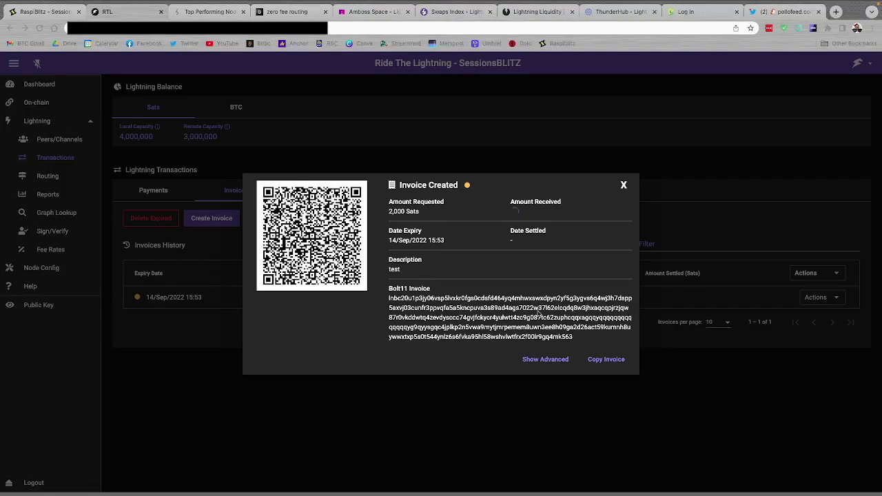
click(591, 360)
double_click(512, 322)
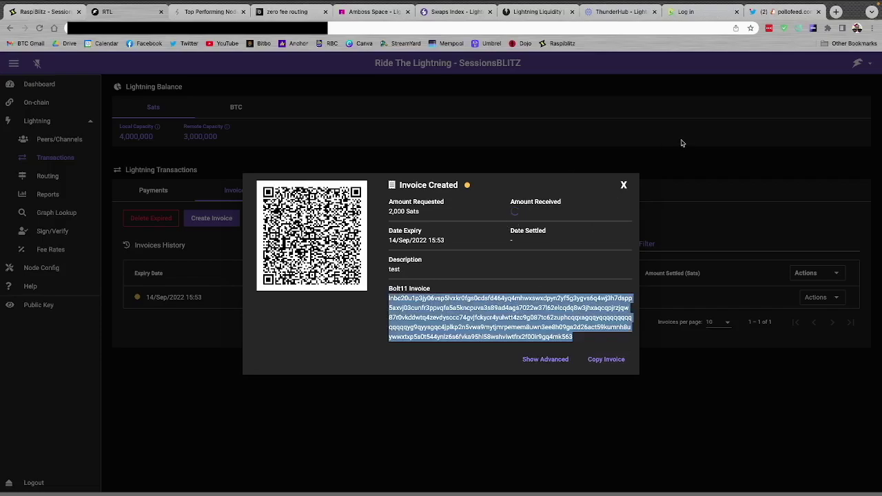
key(ctrl+Right)
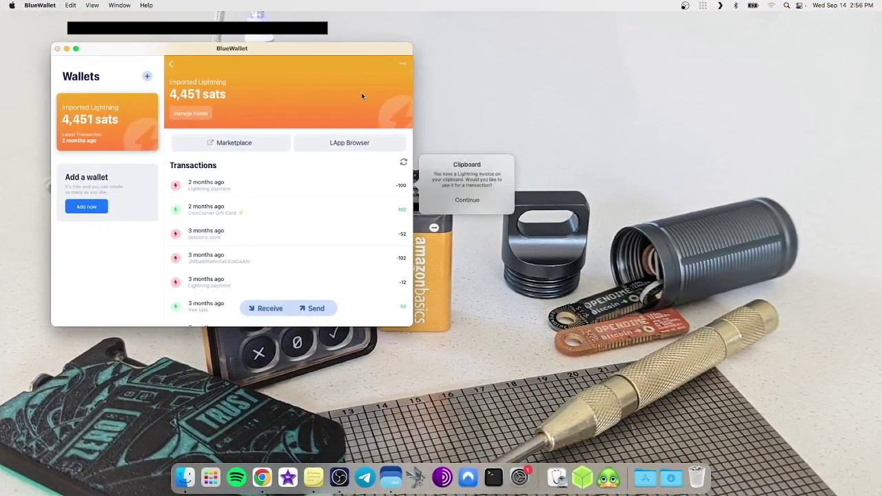
Pay the clipboard test invoice from BlueWallet, leaving 2,444 sats, and return to RTL
click(467, 200)
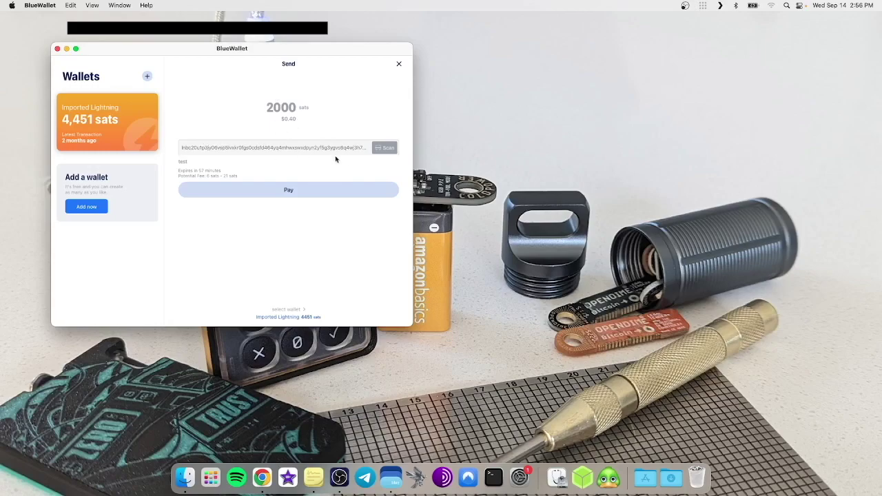
click(283, 193)
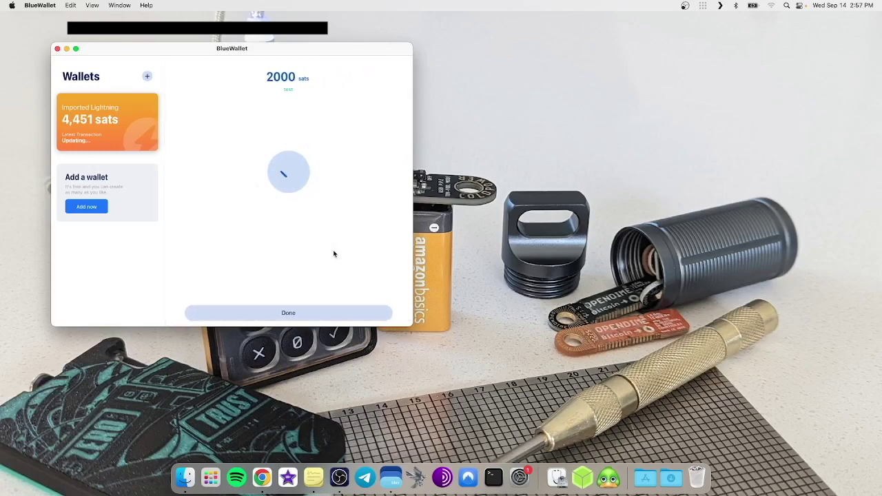
click(280, 316)
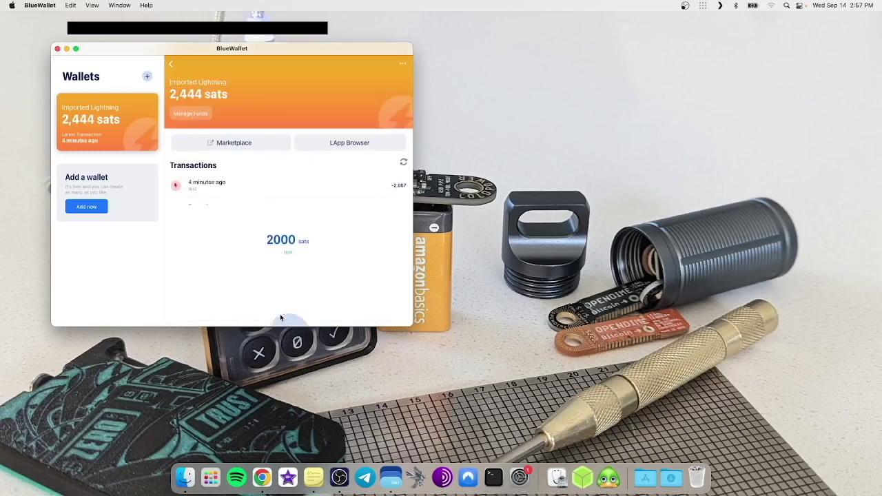
key(ctrl+Left)
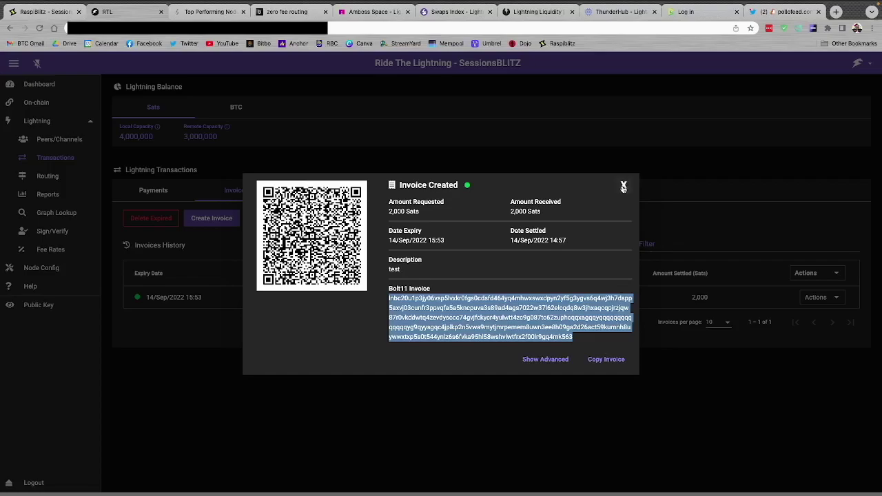
Close the details dialog of the paid 2,000-sat invoice
click(624, 188)
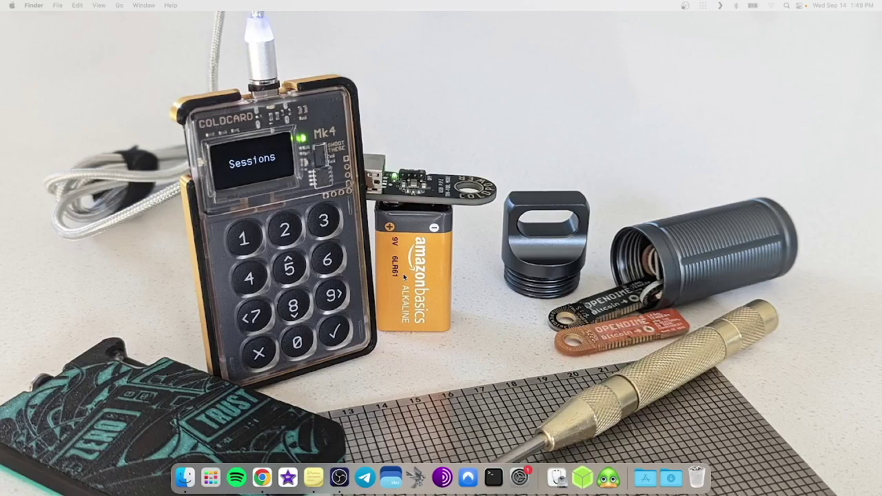
click(492, 476)
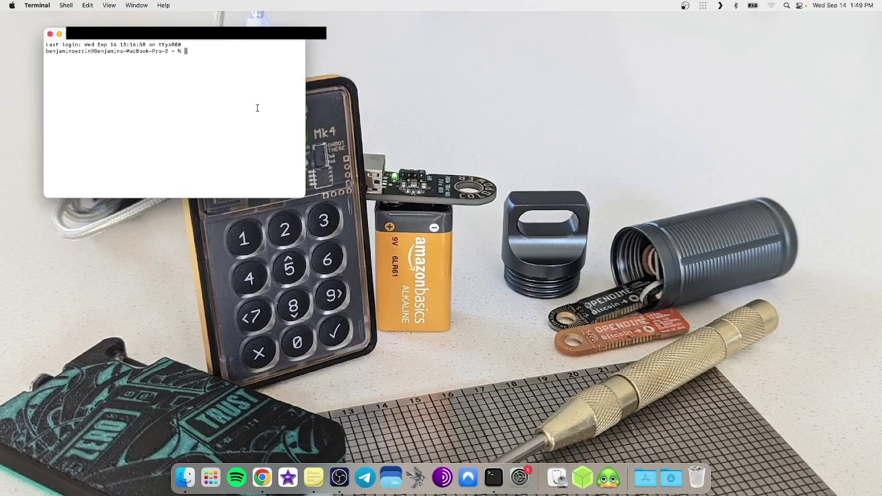
text(ssh)
key(ctrl+Left)
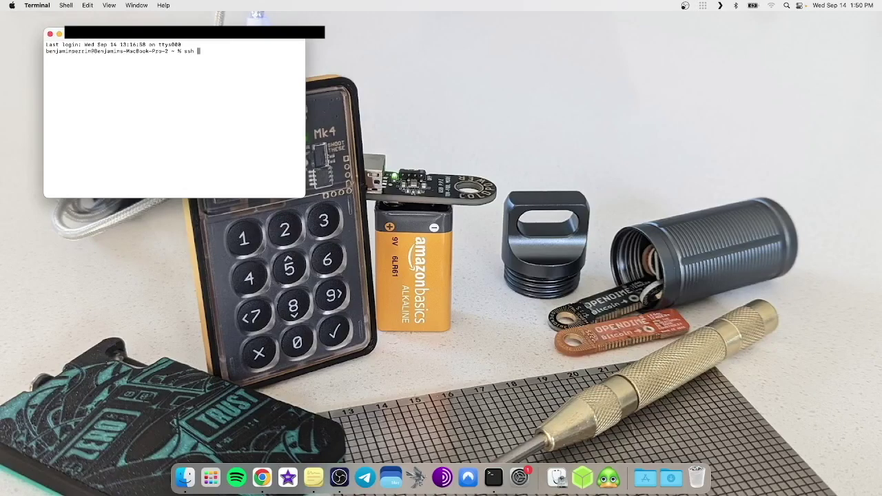
text(admin@192.168.1.64)
key(Return)
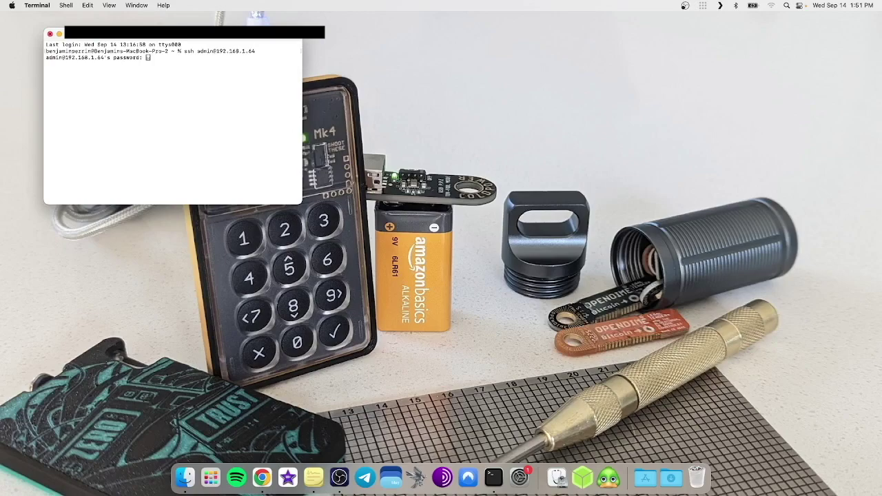
key(Return)
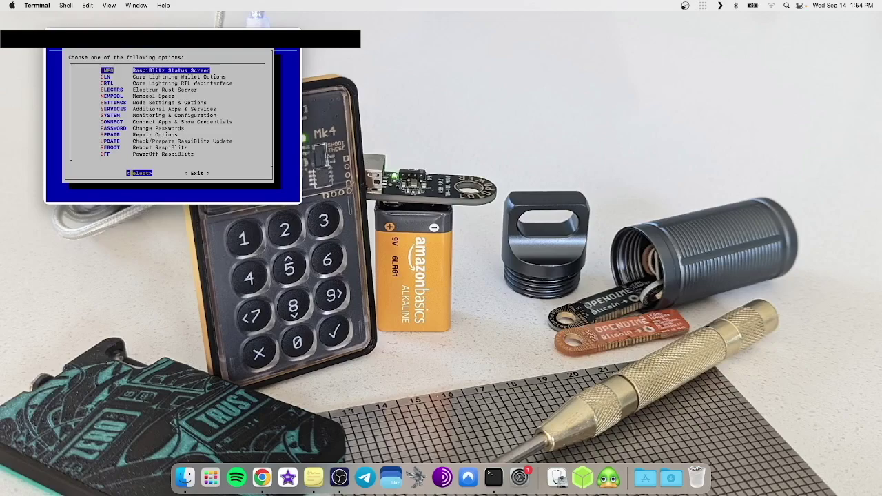
key(Down)
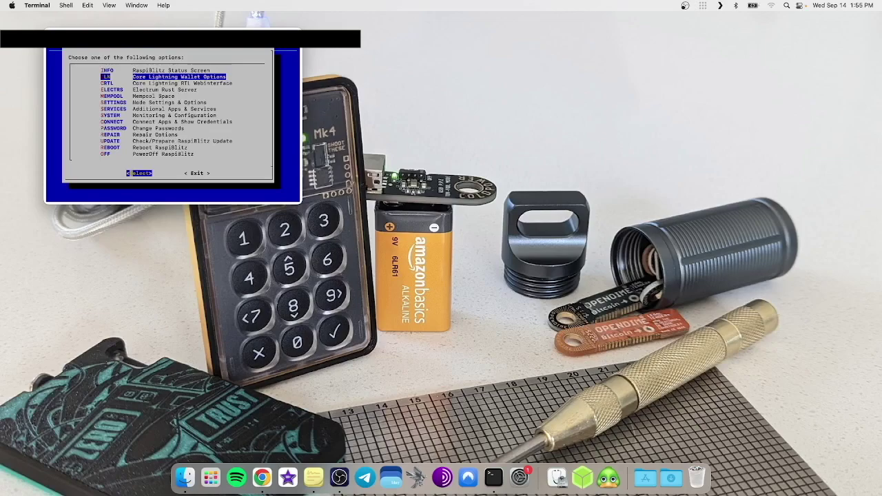
key(Down)
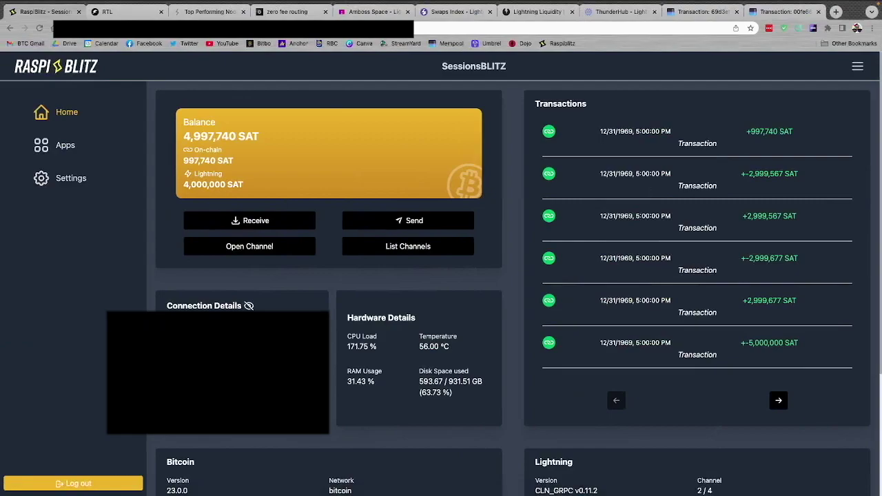
click(109, 12)
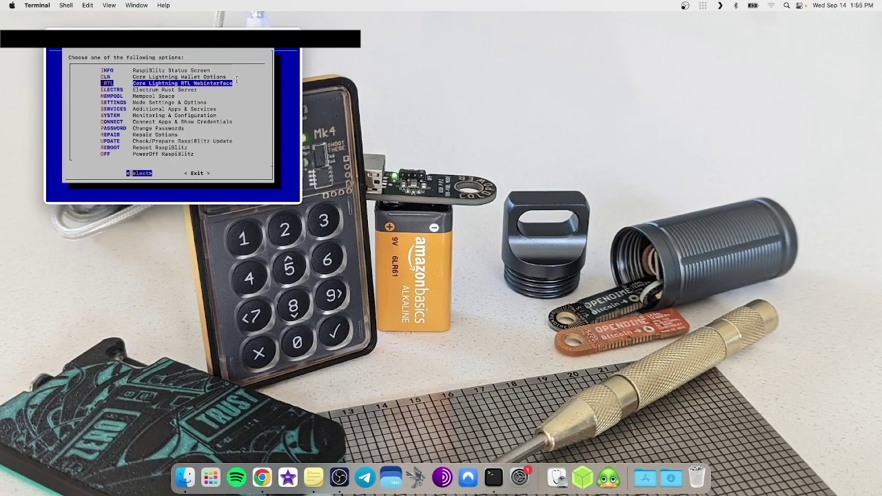
key(Down)
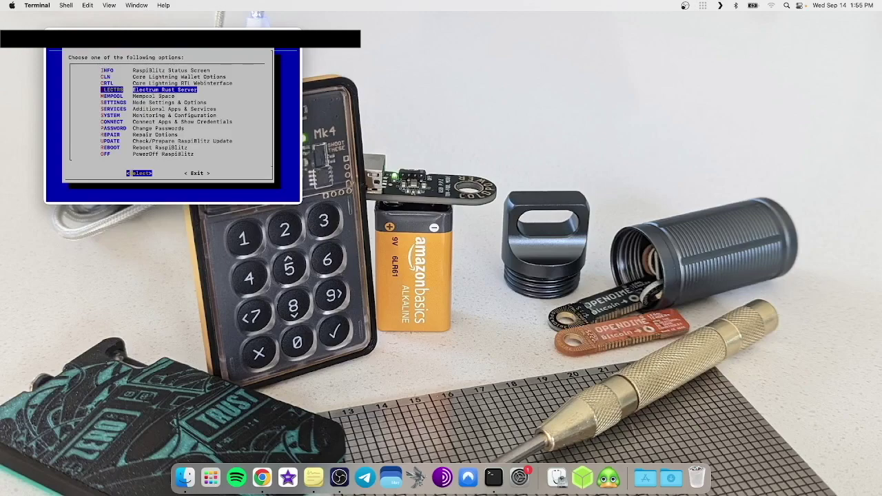
Highlight Node Settings & Options in the RaspiBlitz main menu and open its checklist
key(Down)
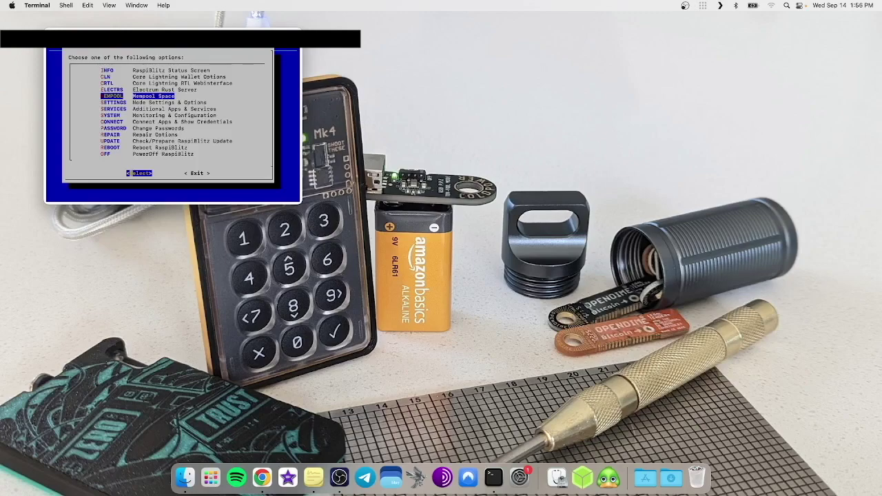
key(Down)
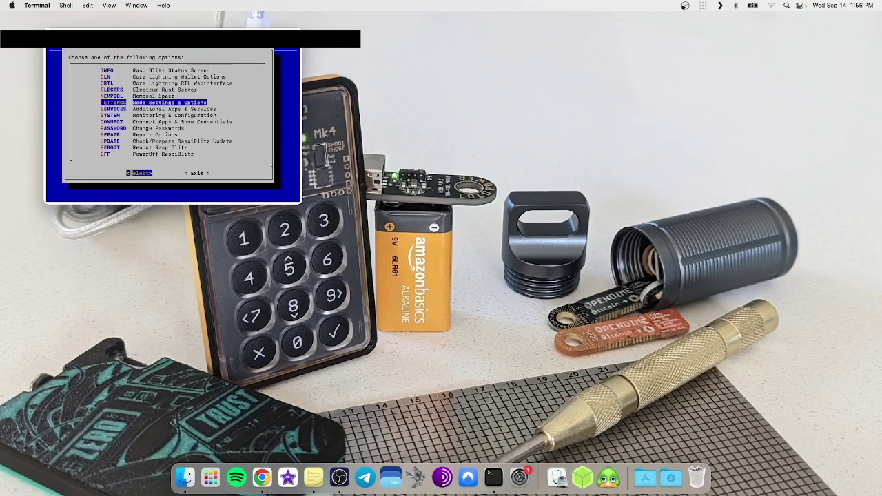
key(Down)
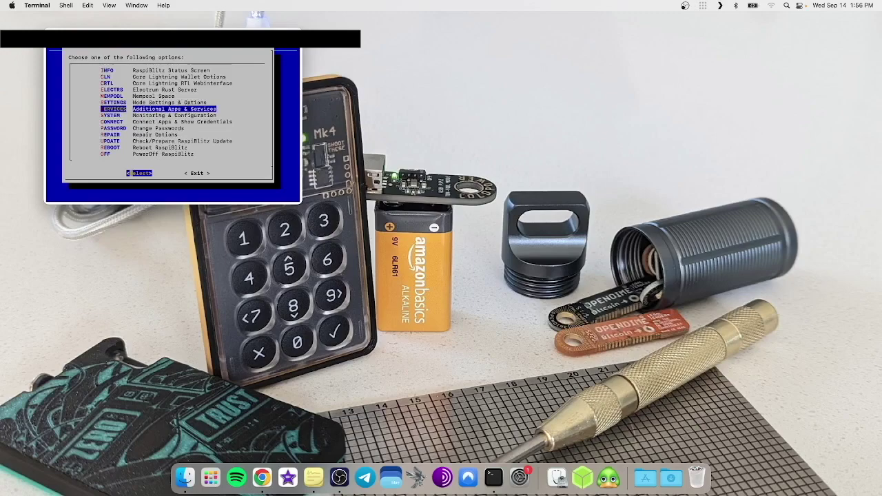
key(Down)
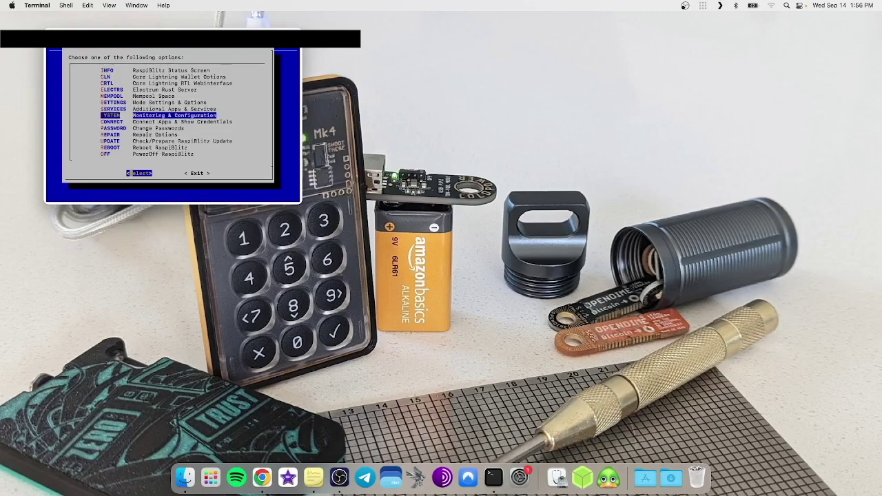
key(Up)
key(Up)
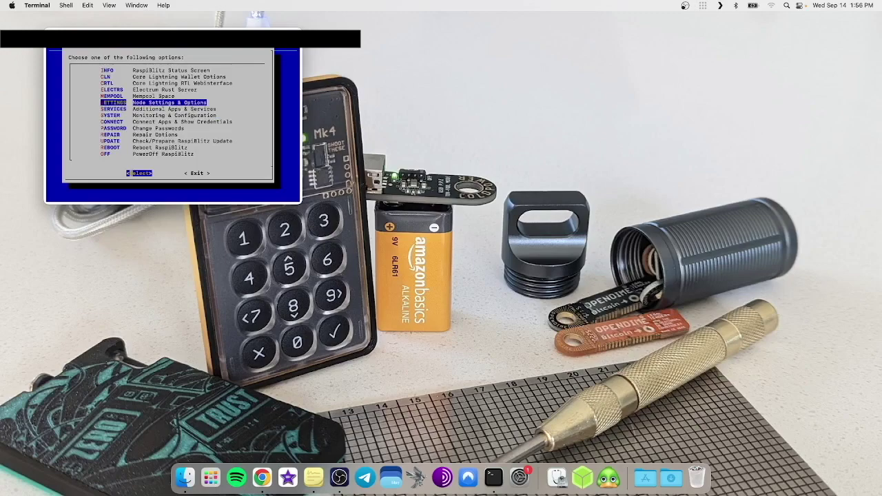
key(Return)
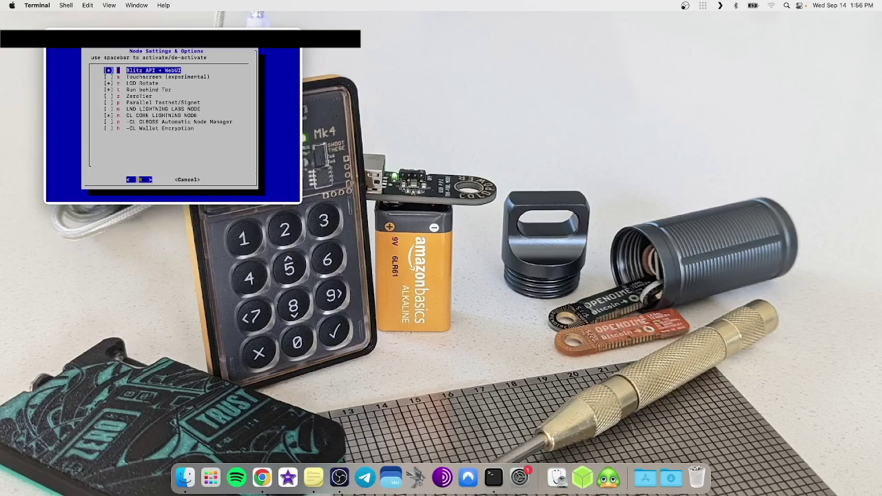
Look over Touchscreen, Run behind Tor and the CL/LND node options, then cancel without changes
key(Down)
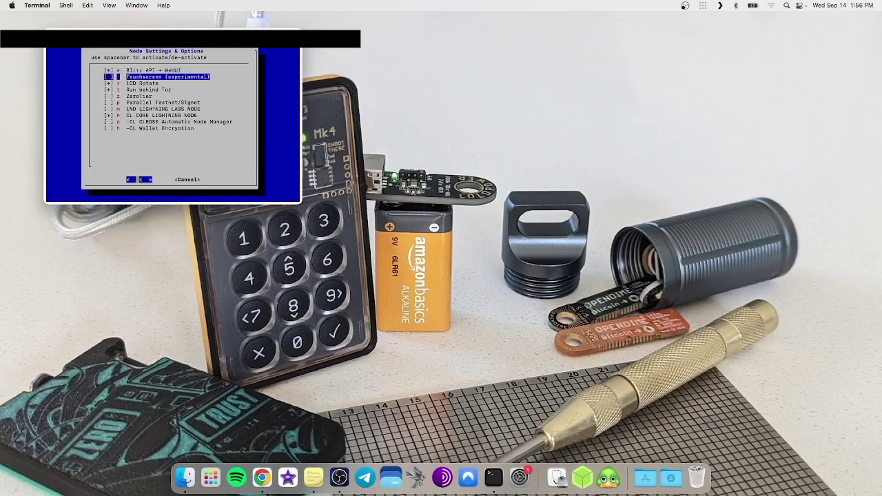
key(Down)
key(Down)
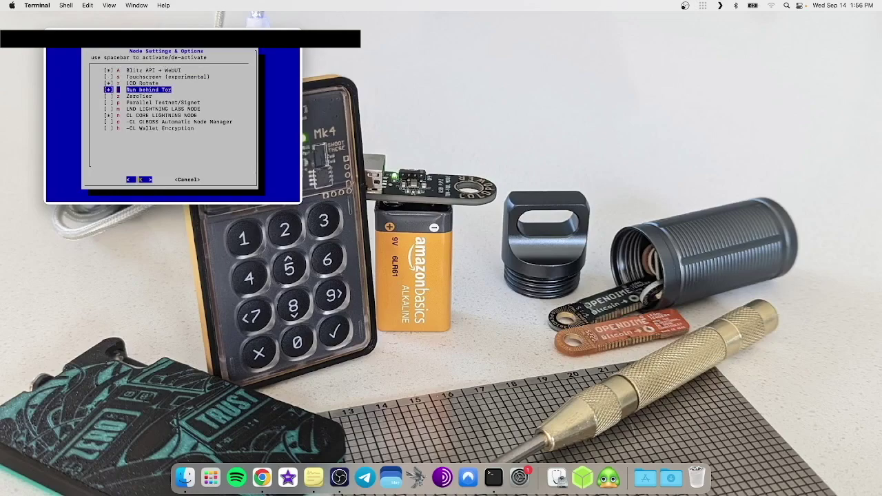
key(Down)
key(Down)
key(Down)
key(Down)
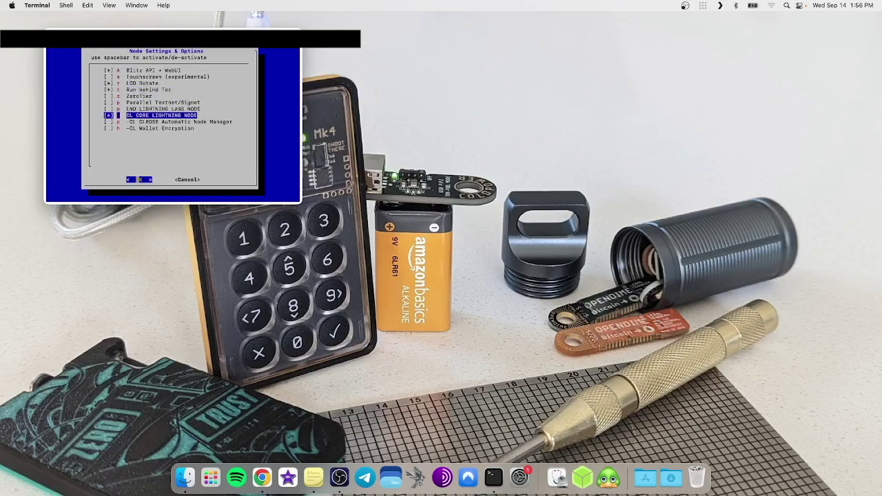
key(Up)
key(Up)
key(Up)
key(Up)
key(Down)
key(Down)
key(Down)
key(Down)
key(Down)
key(Up)
key(Up)
key(Up)
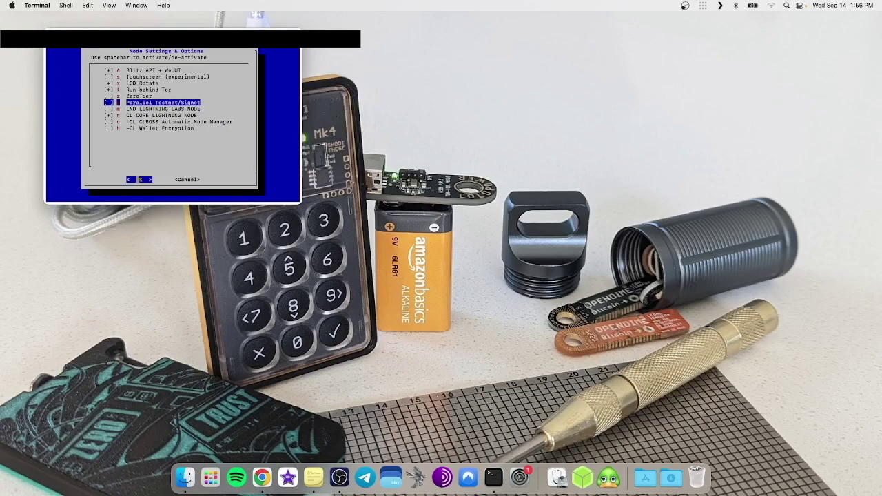
key(Down)
key(Down)
key(Down)
key(Down)
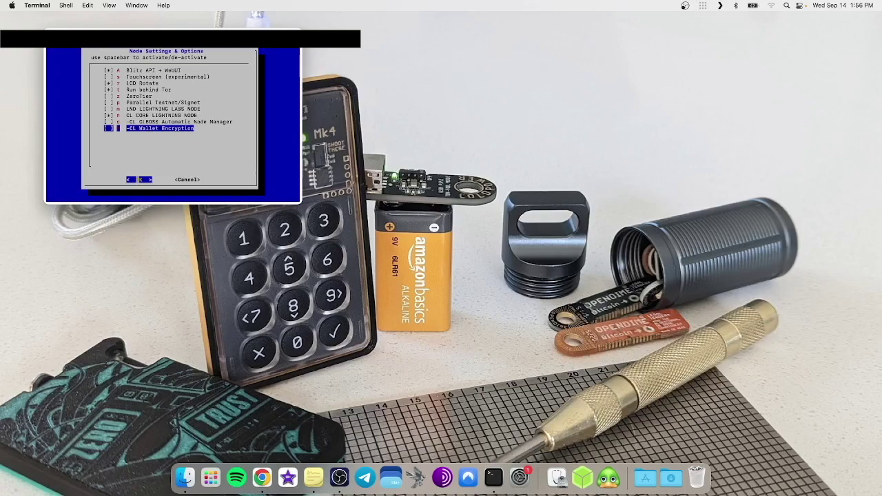
key(Tab)
key(Tab)
key(Tab)
key(Return)
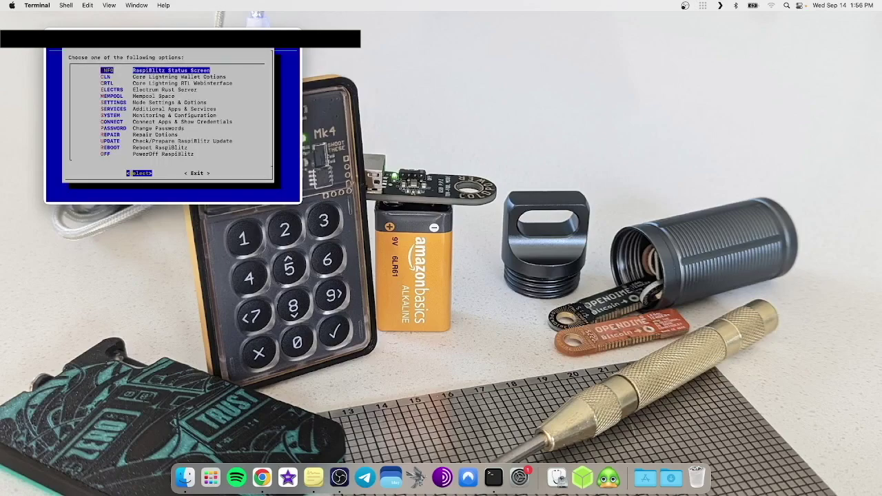
Open Additional Apps & Services from the RaspiBlitz main menu
key(Down)
key(Down)
key(Down)
key(Down)
key(Down)
key(Down)
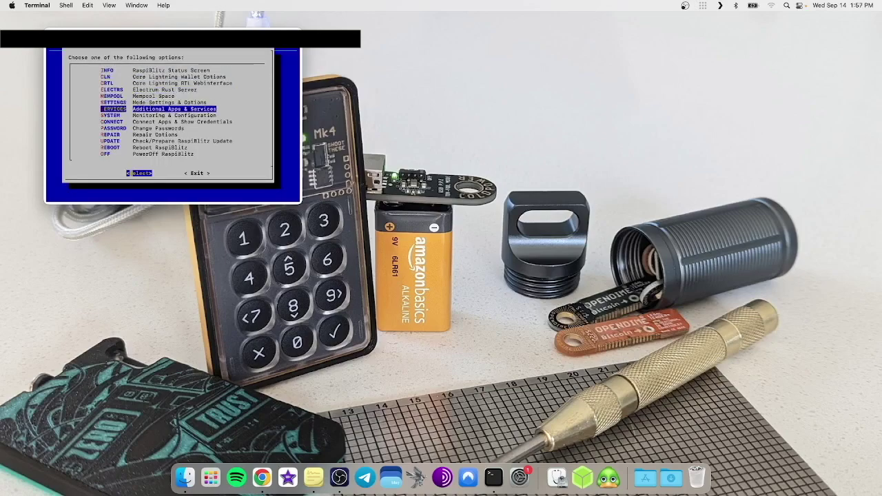
key(Return)
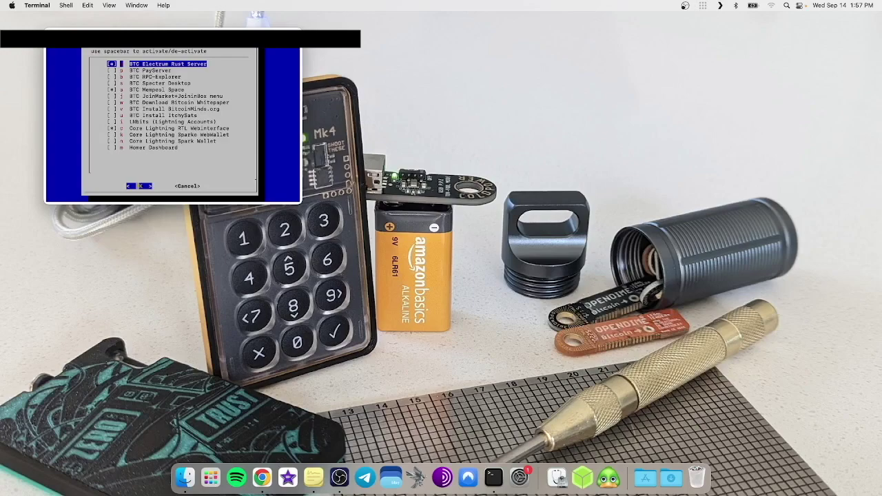
Browse the services from Electrum Rust Server down past Specter Desktop and ItchySats, then switch to RTL
key(Down)
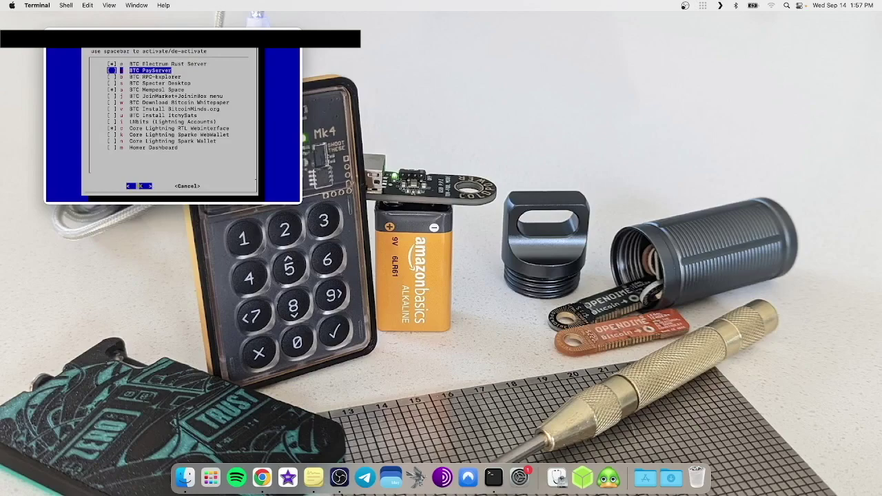
key(Up)
key(Down)
key(Up)
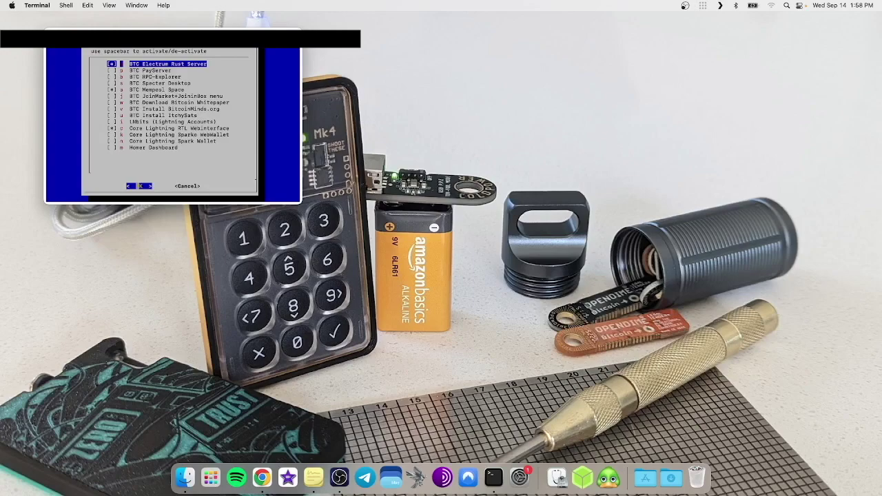
key(Down)
key(Down)
key(Down)
key(Up)
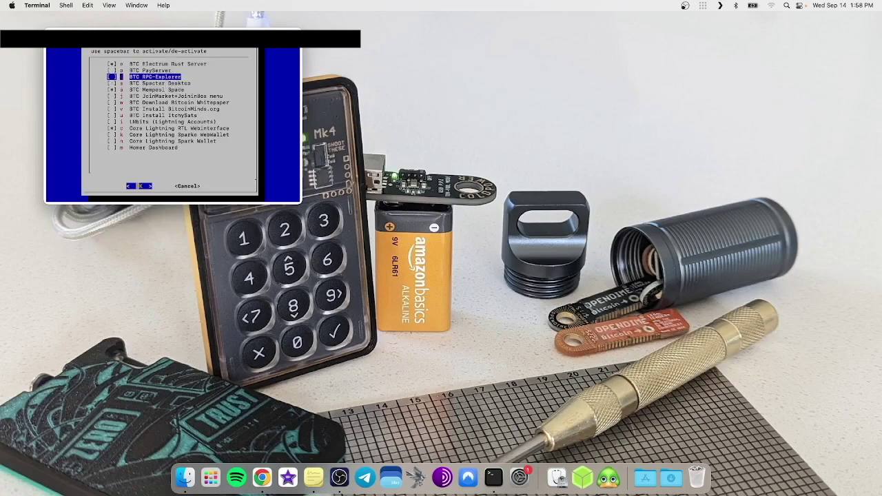
key(Down)
key(Down)
key(Down)
key(Down)
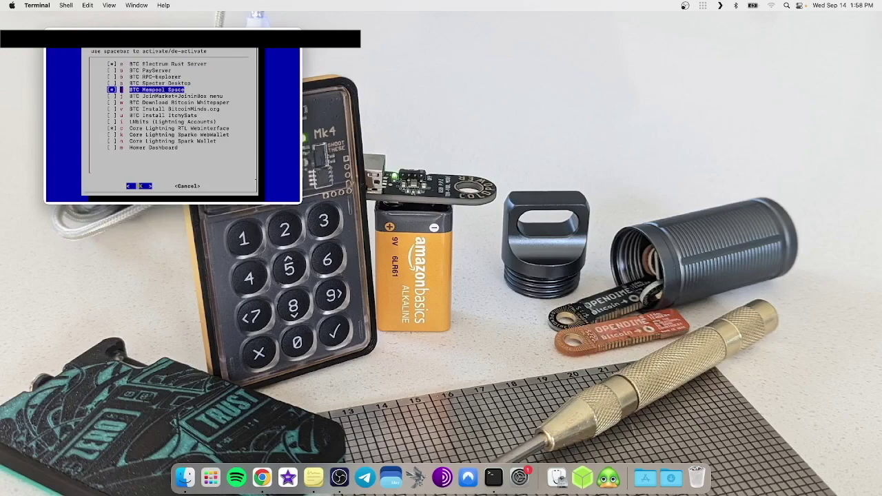
key(Down)
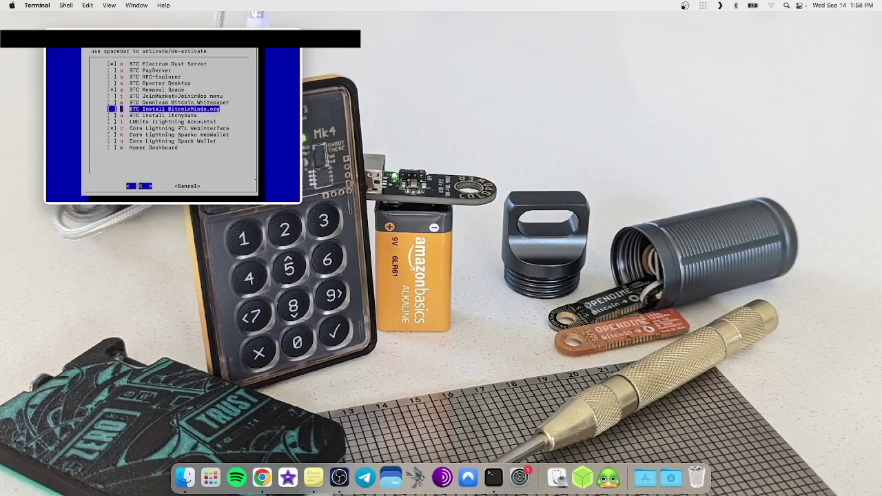
key(Down)
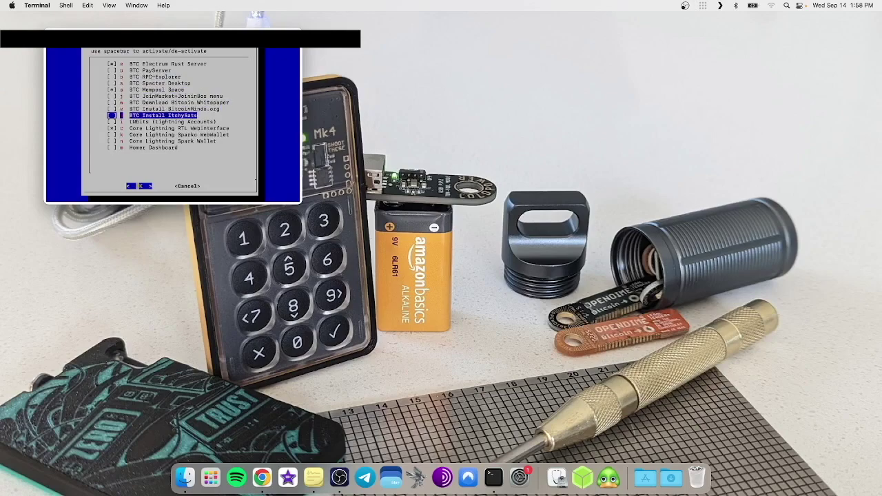
key(Down)
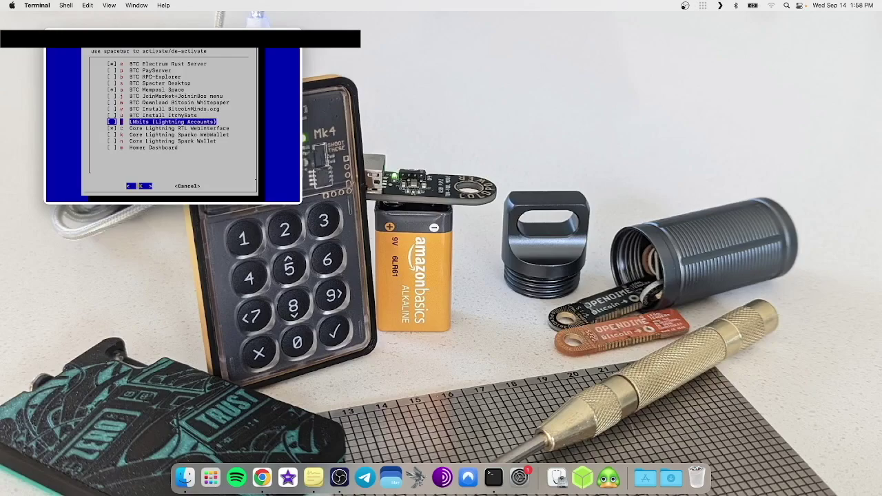
key(Down)
key(Down)
key(Down)
key(Down)
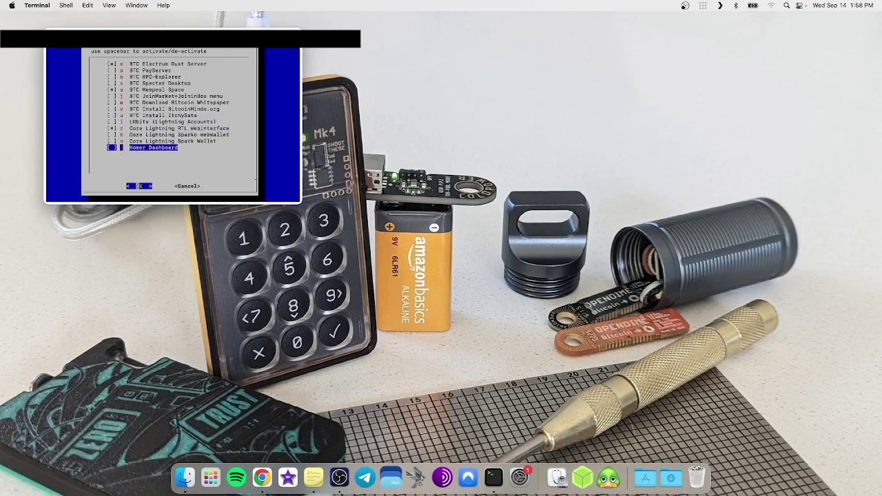
key(ctrl+Left)
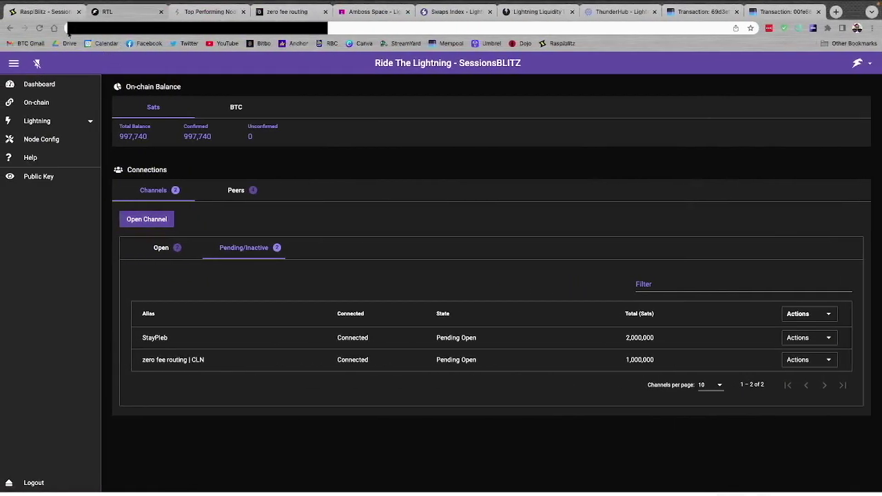
Check the RaspiBlitz Web UI Apps page showing Mempool.space and RTL installed, then return to Terminal
click(48, 16)
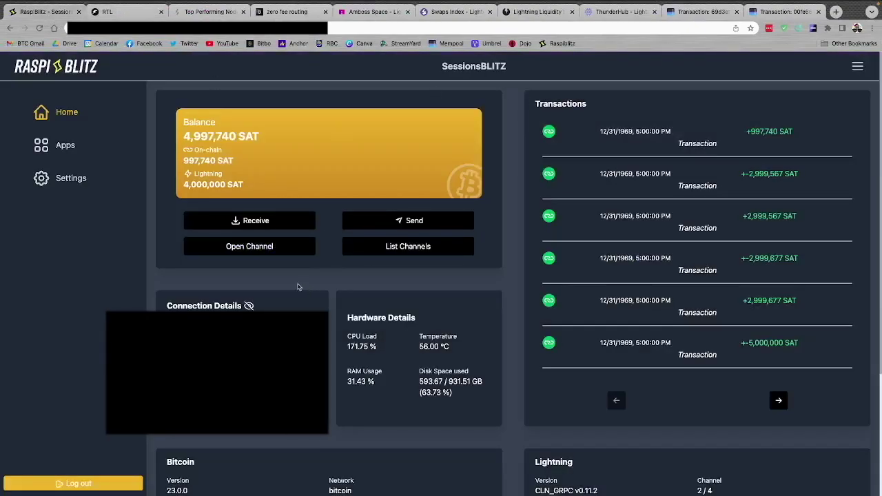
click(62, 148)
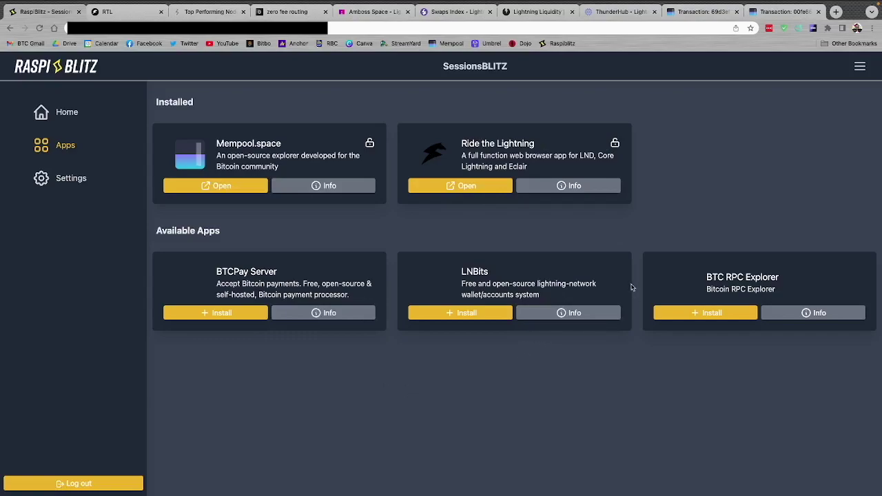
key(ctrl+Right)
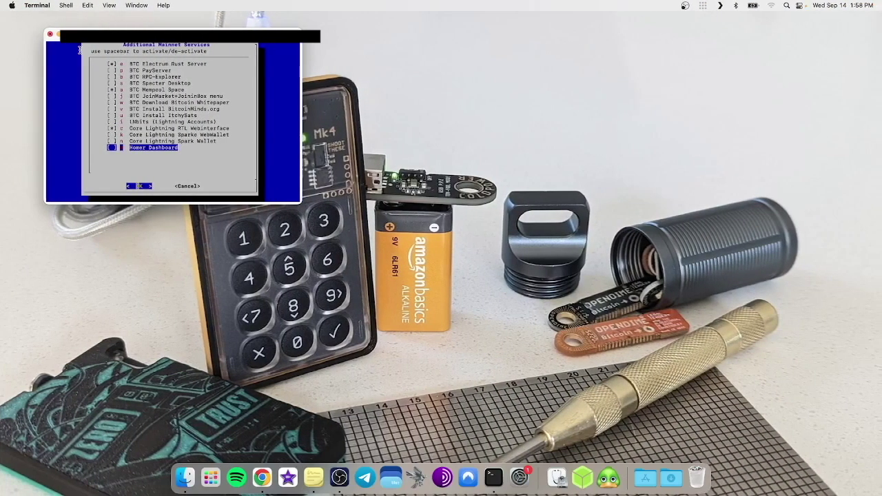
key(ctrl+Left)
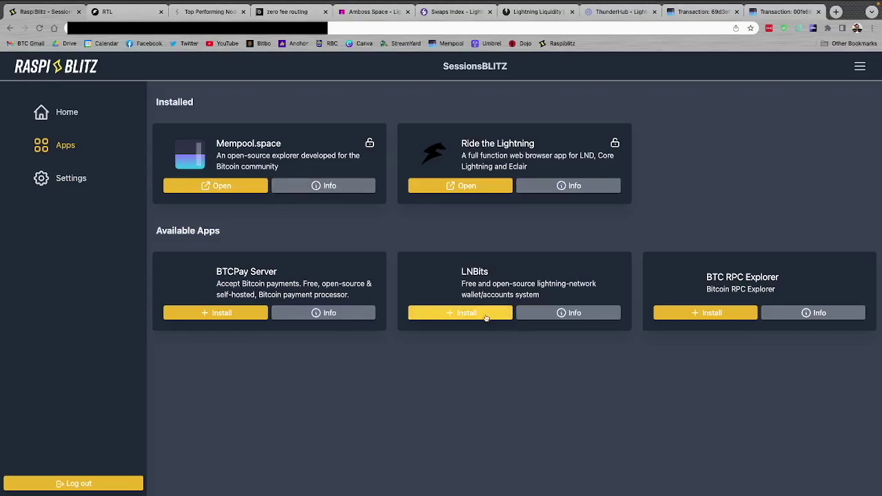
key(ctrl+Right)
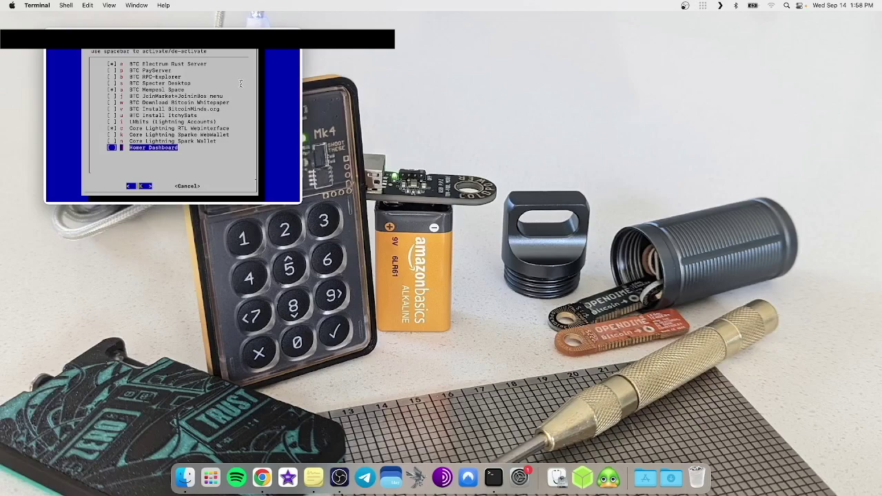
Tick BTC JoinMarket+JoininBox menu in the services checklist and confirm with OK
key(Up)
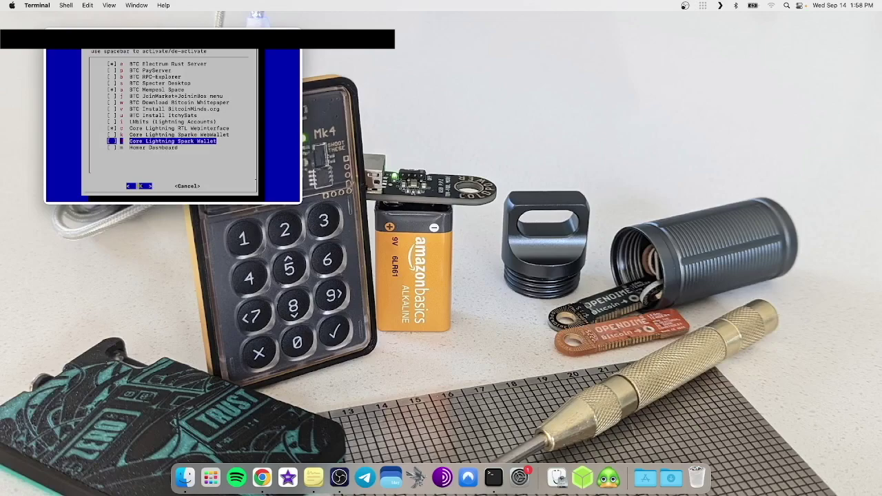
key(Up)
key(Up)
key(Up)
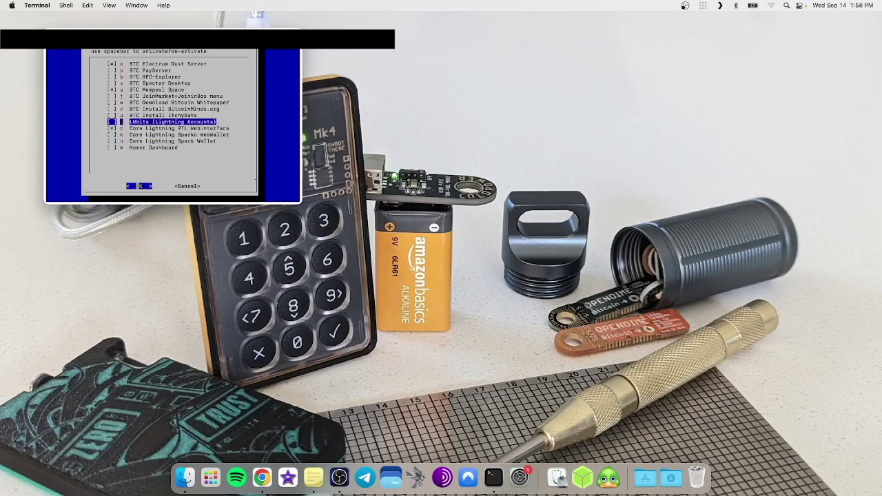
key(Up)
key(Up)
key(Up)
key(Up)
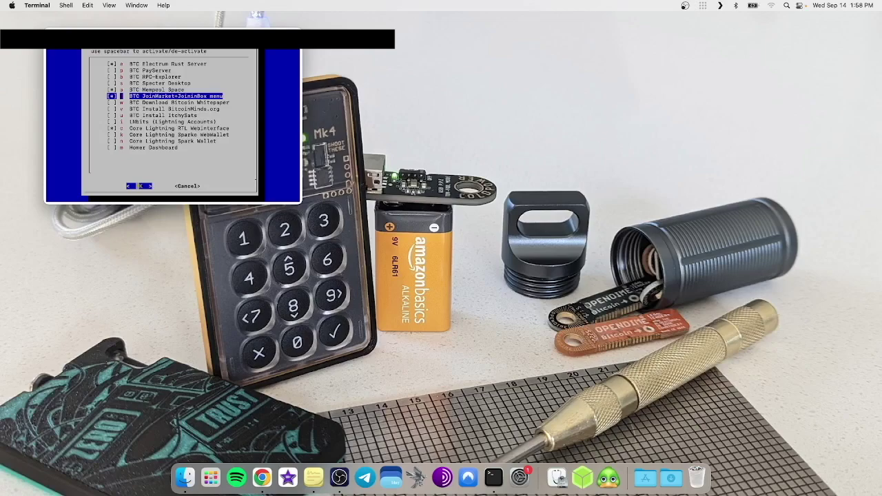
key(Down)
key(Down)
key(Down)
key(Down)
key(Down)
key(Up)
key(Up)
key(Up)
key(Up)
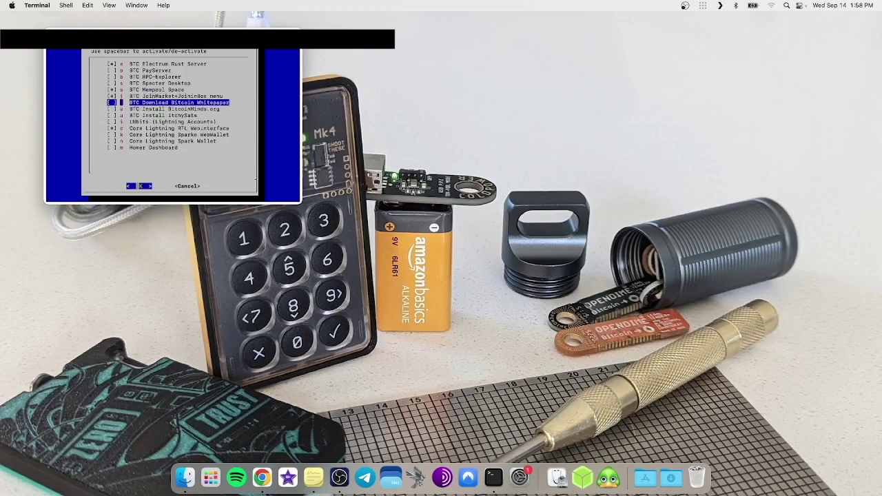
key(Up)
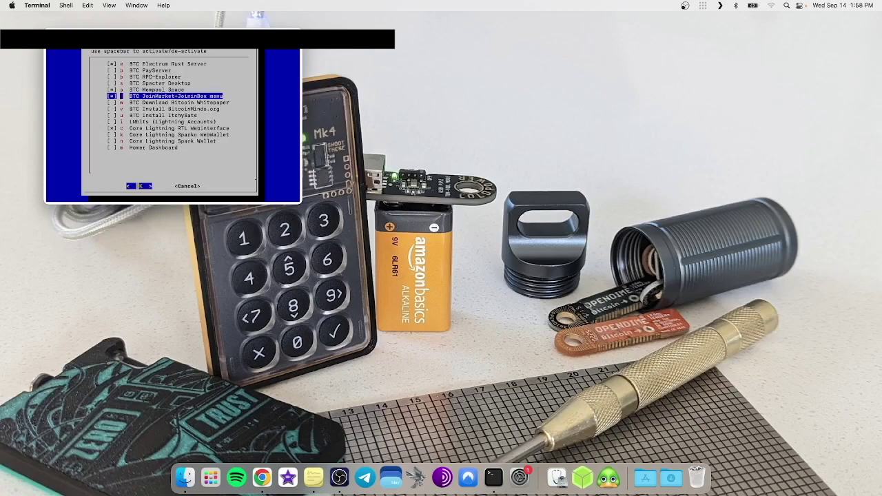
key(Return)
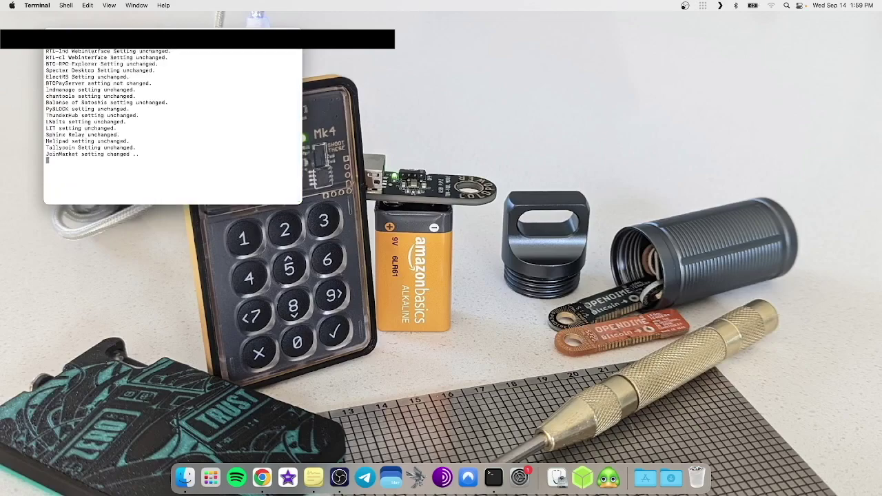